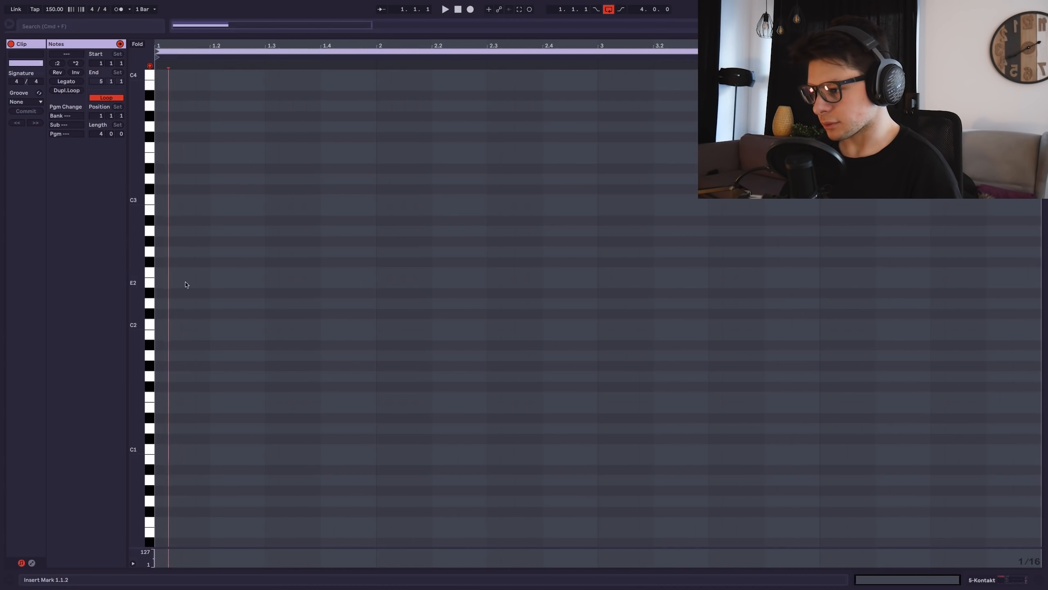
Draw an F1 note across the first bar, audition it, and stack a G#2 note above it.
mouse_move(159, 397)
left_mouse_down()
mouse_move(402, 397)
mouse_move(377, 393)
left_mouse_up()
key("space")
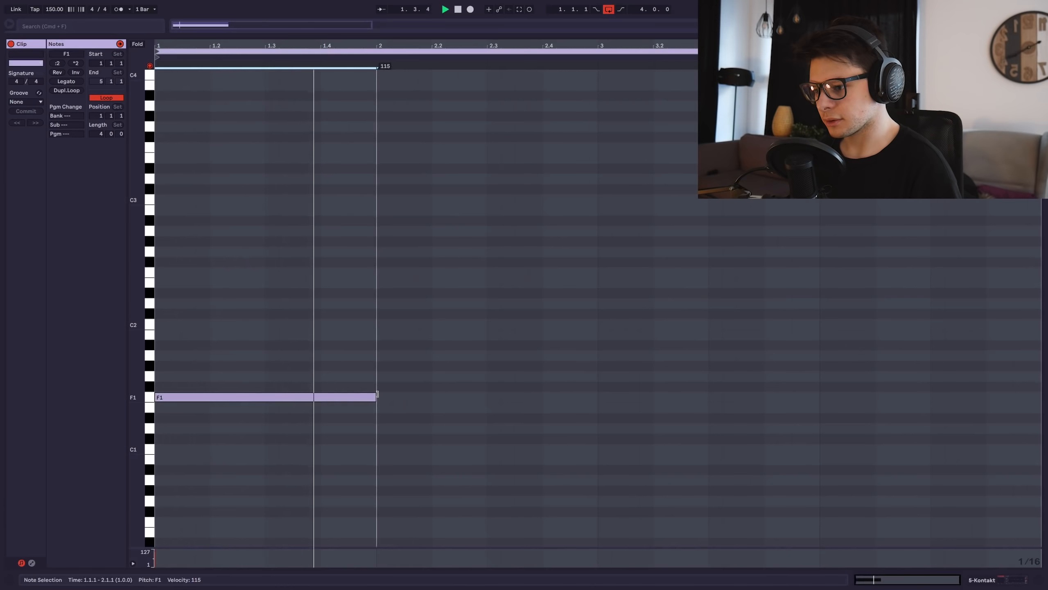
left_click_drag(159, 366, 374, 367)
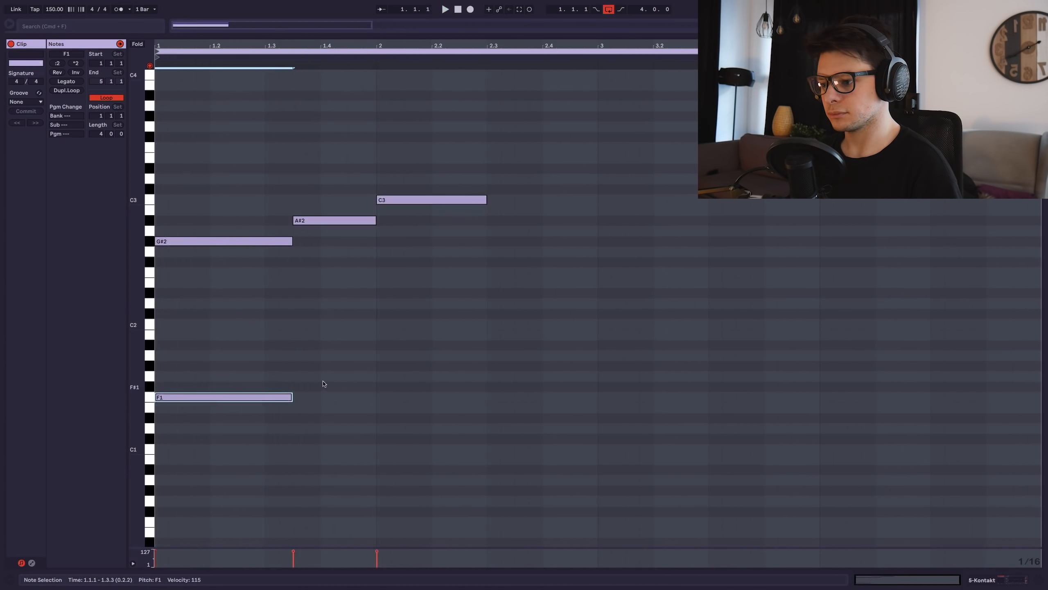
Draw the next two notes of the line, nudge the last one down a semitone, and play them back.
mouse_move(294, 377)
left_mouse_down()
mouse_move(375, 376)
mouse_move(487, 355)
left_mouse_up()
key("Down")
key("space")
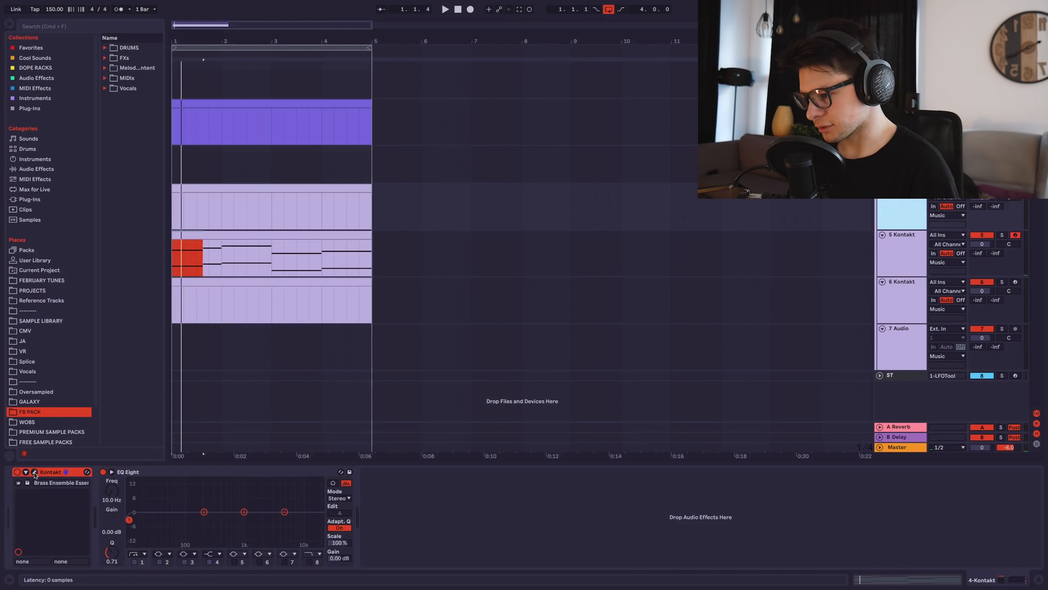
left_click(35, 473)
Shift the upper notes of the four-bar progression down an octave and audition it from the start and from 1.3.4.
left_click(24, 32)
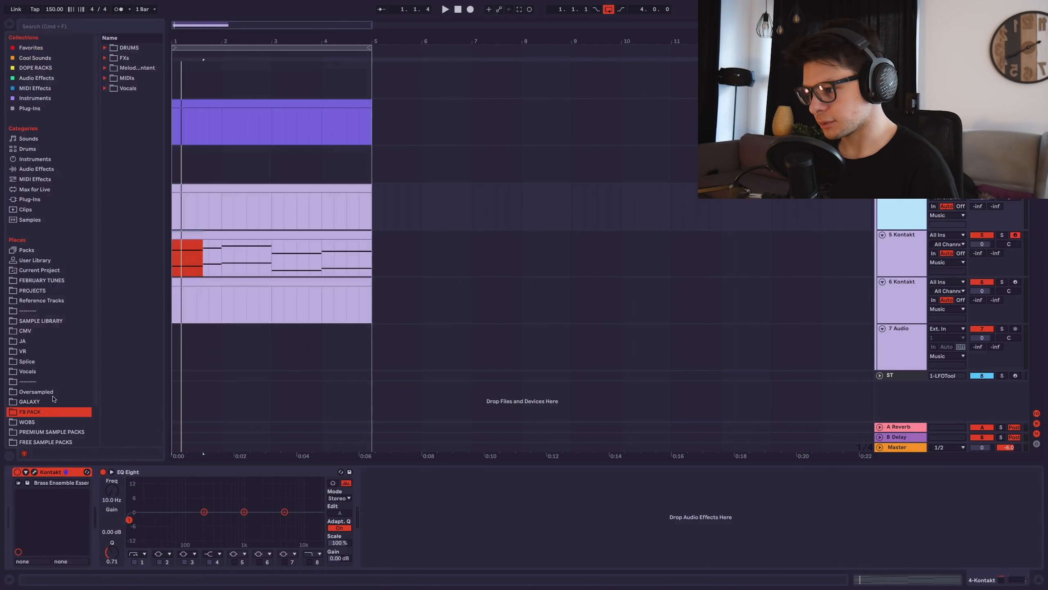
left_click(241, 263)
left_click(36, 472)
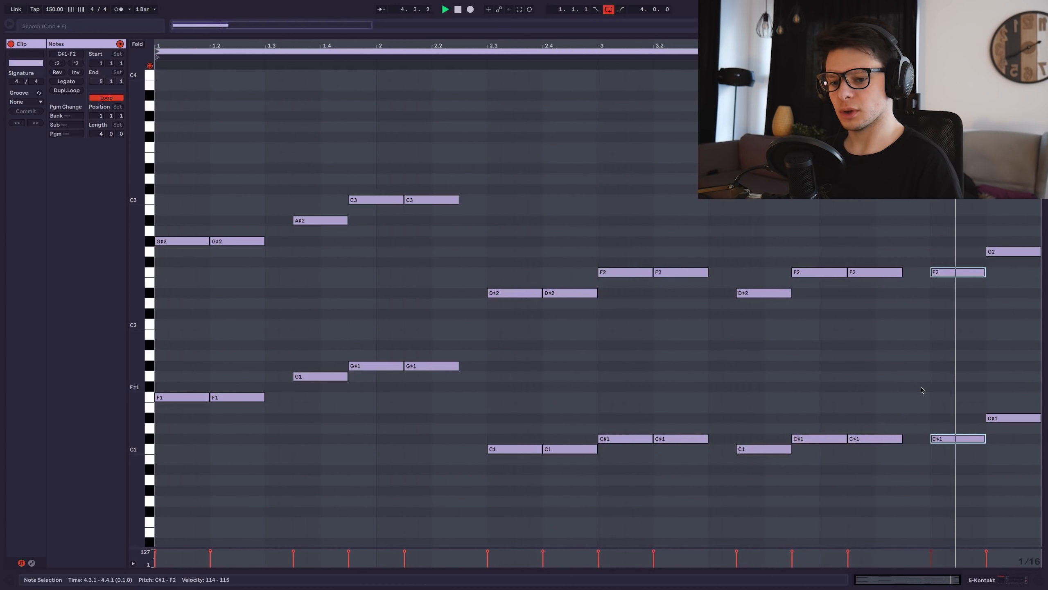
left_click(844, 354)
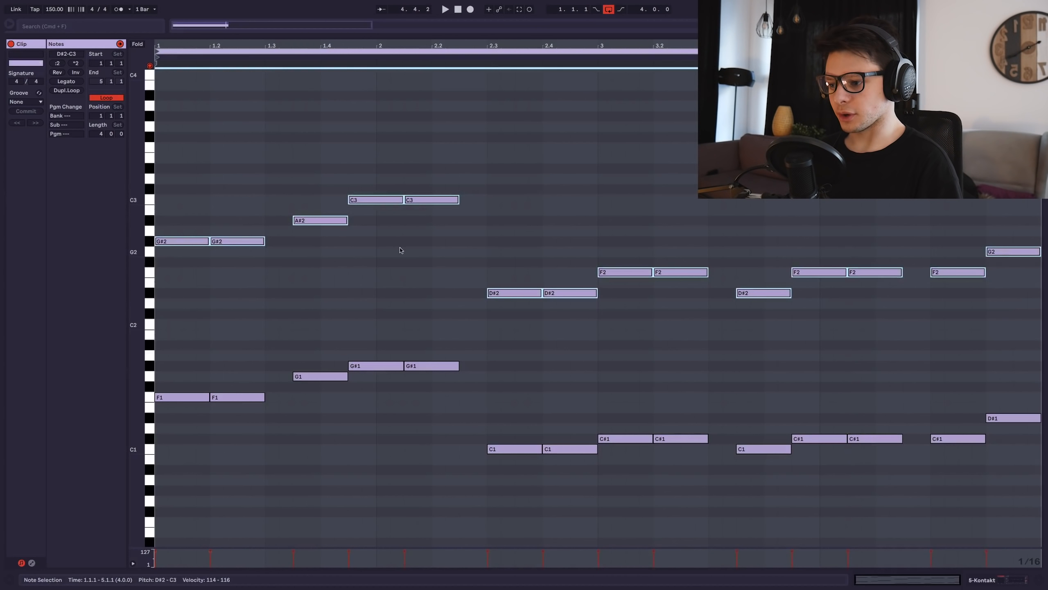
key("shift+Down")
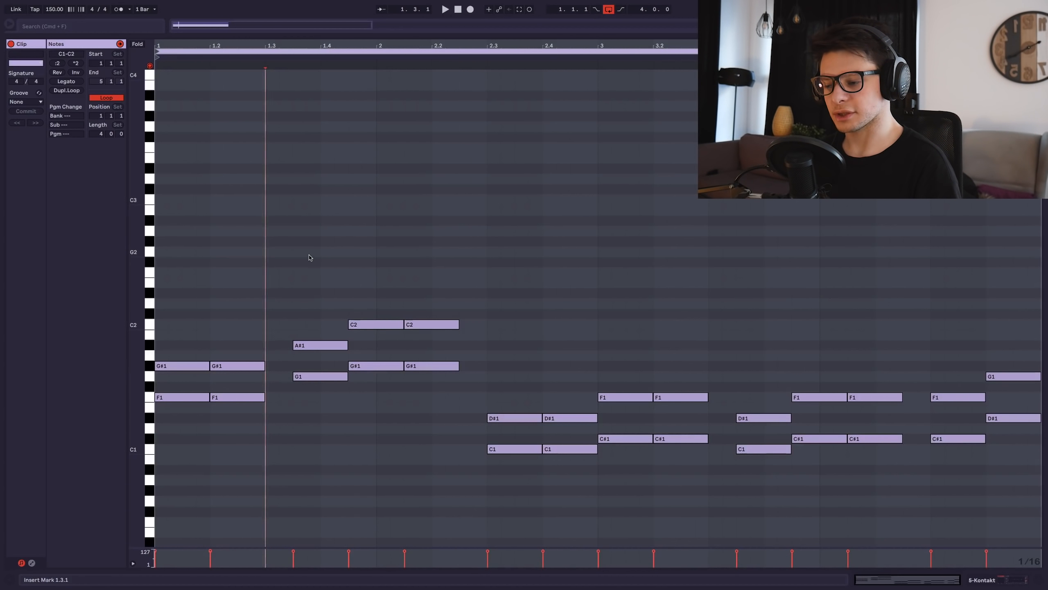
key("space")
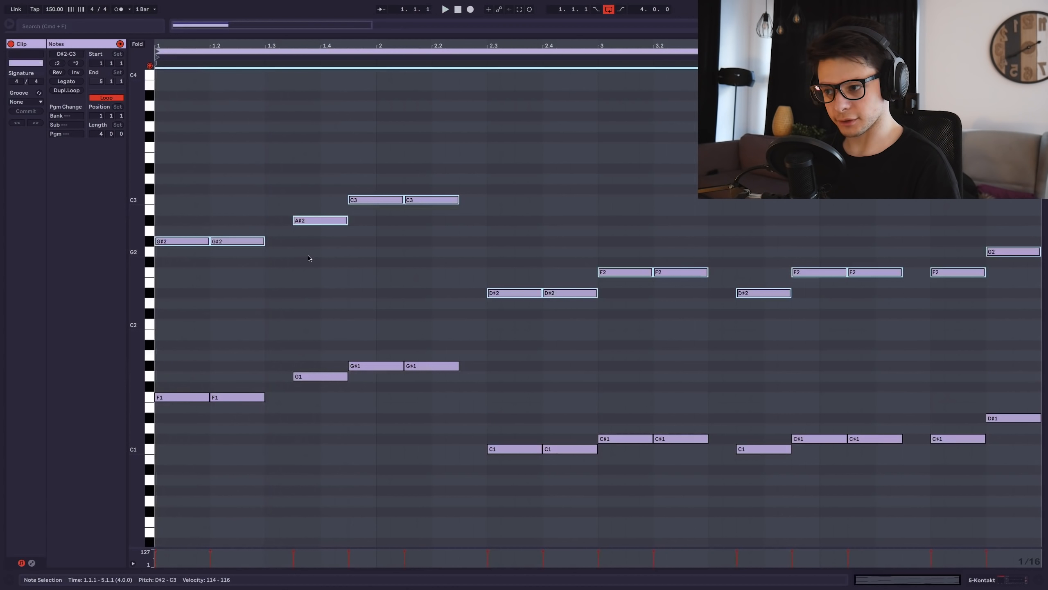
left_click(308, 259)
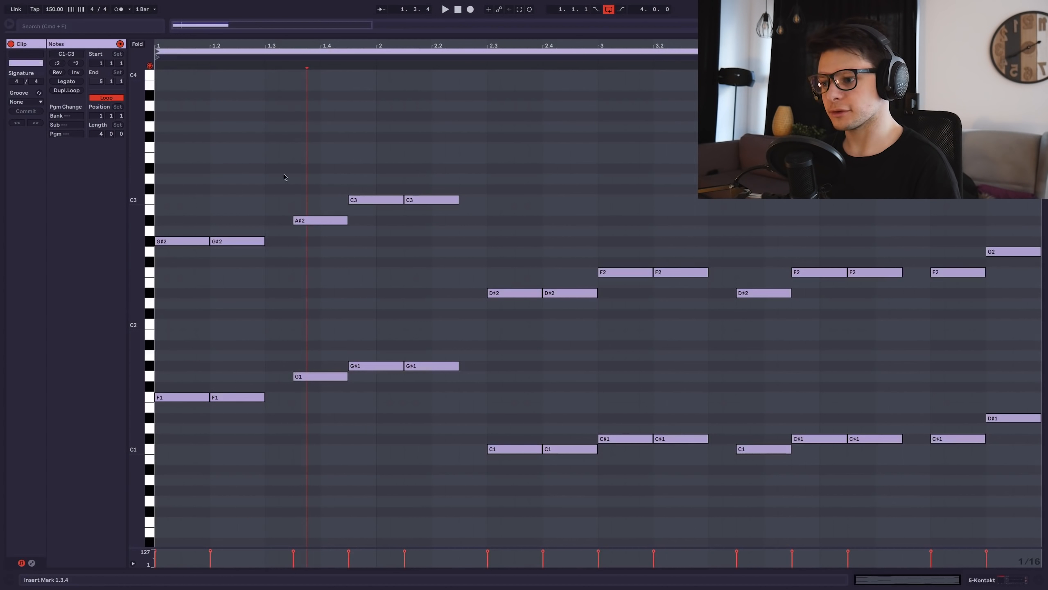
key("space")
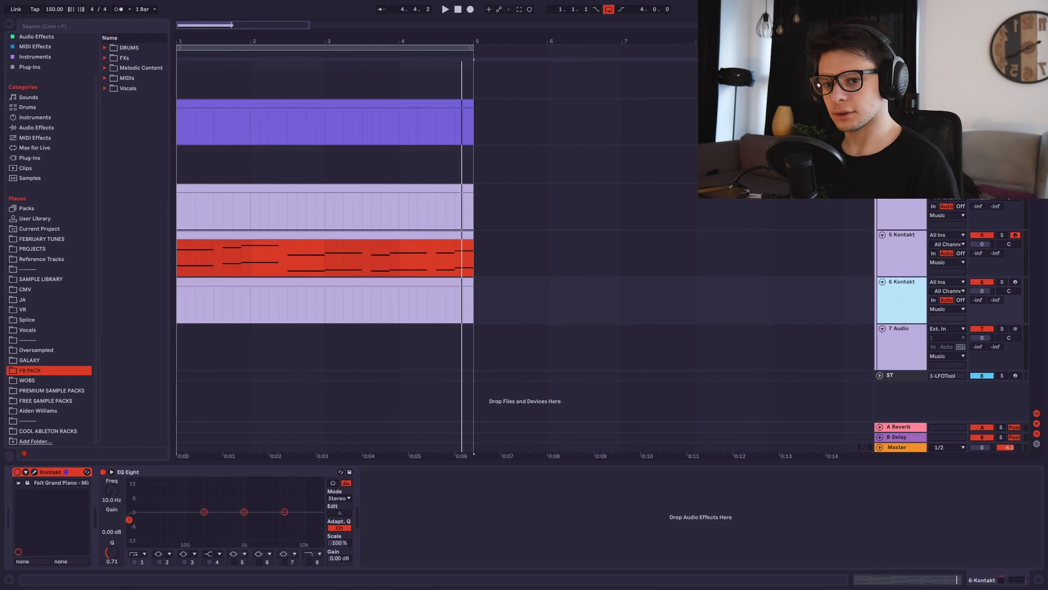
left_click(1015, 188)
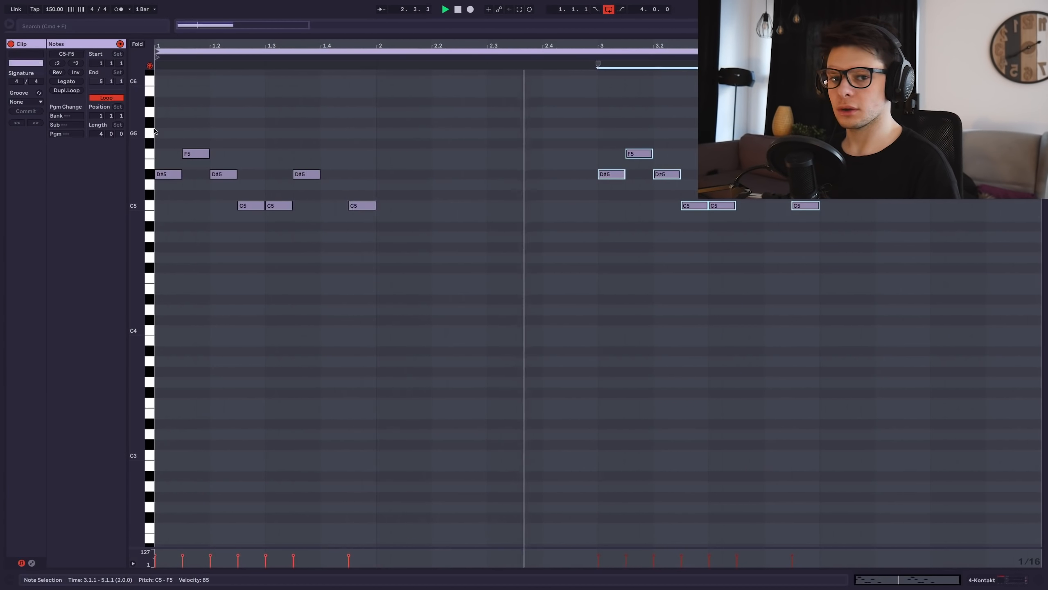
Add a C5 note at 2.3.1 followed by an A#4 note, and adjust track 4's volume.
key("space")
double_click(494, 205)
left_click_drag(501, 205, 552, 225)
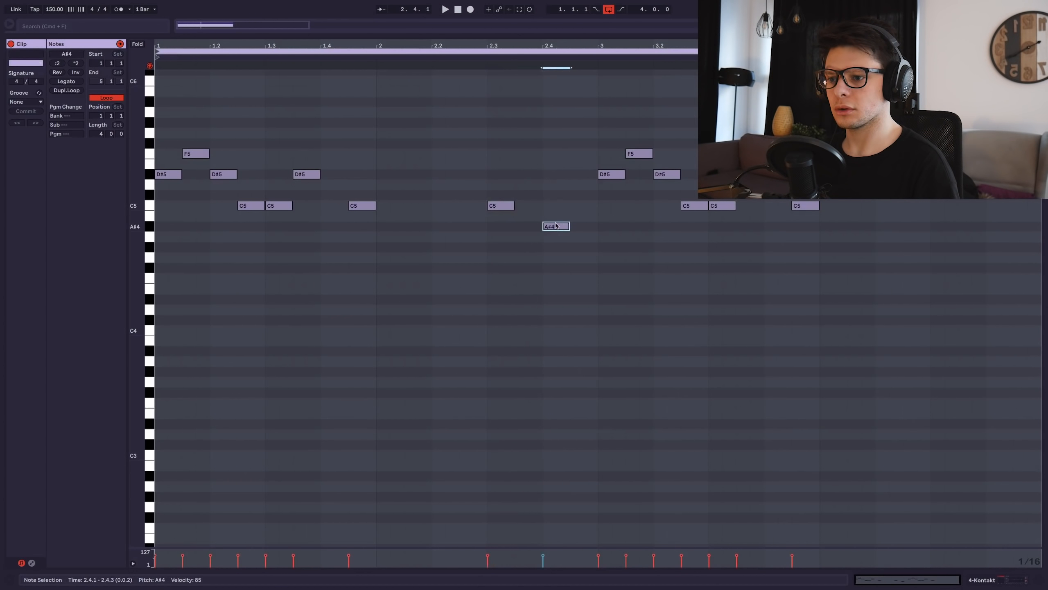
key("space")
key("shift+Tab")
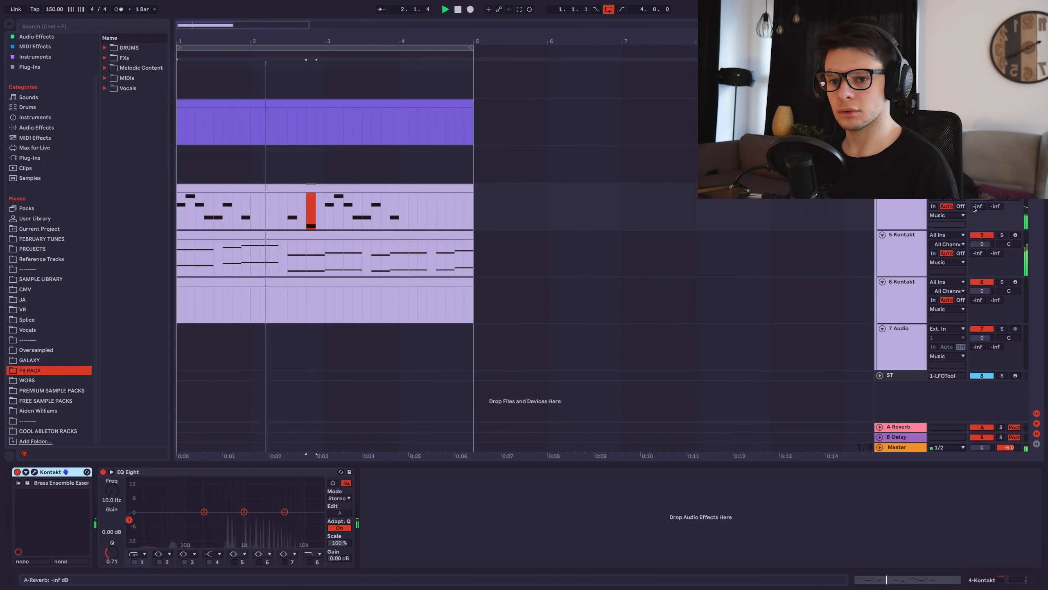
left_click_drag(982, 197, 982, 201)
key("shift+Tab")
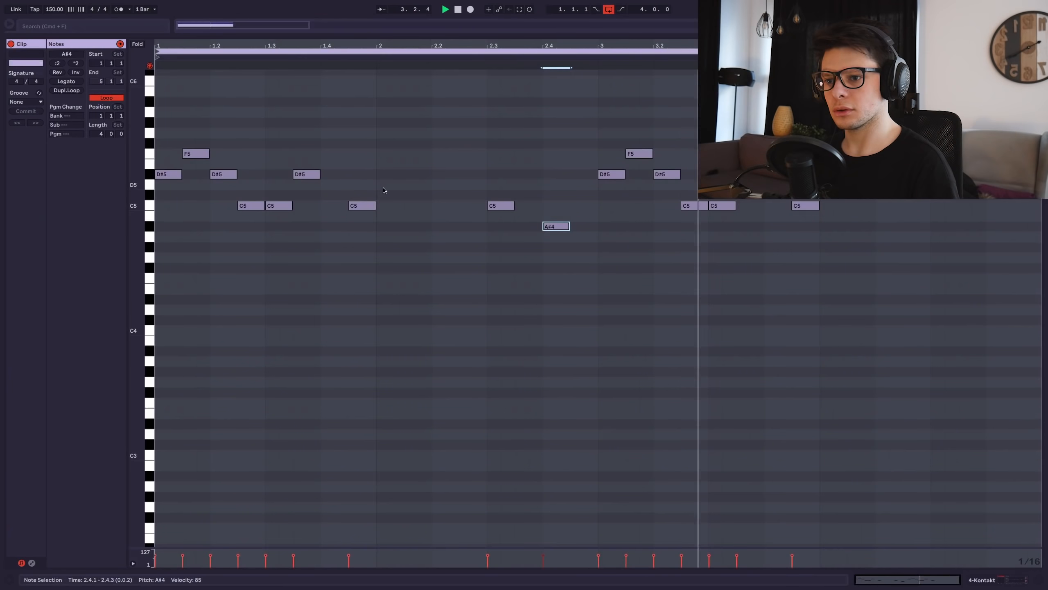
key("space")
Add a D#5 note at 4.3.1 and an F5 note at 4.4.1 to the brass melody.
double_click(938, 175)
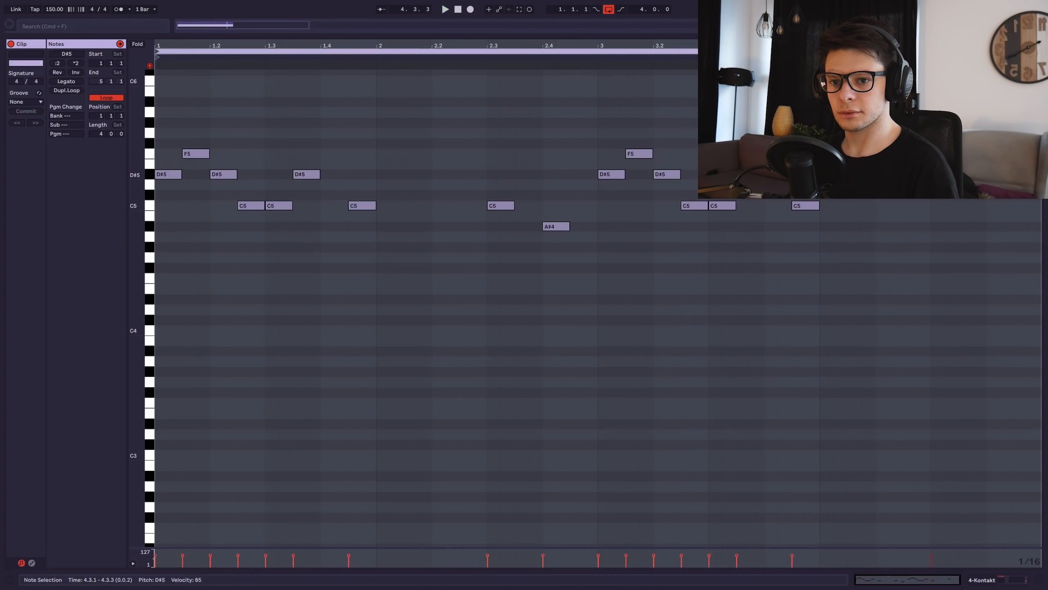
double_click(994, 154)
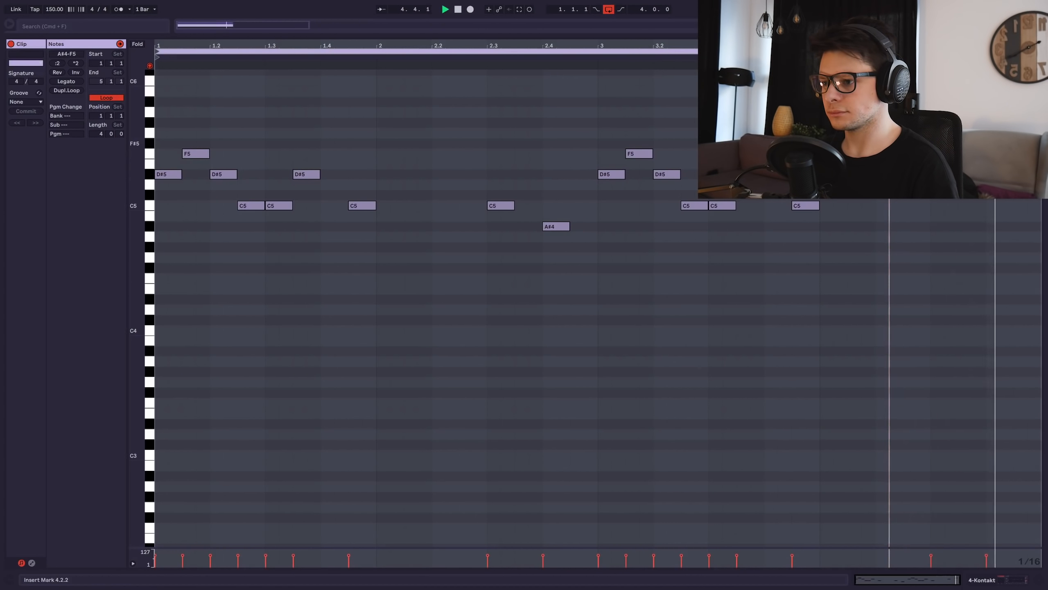
key("shift+Tab")
scroll(24, 76, "up", 2)
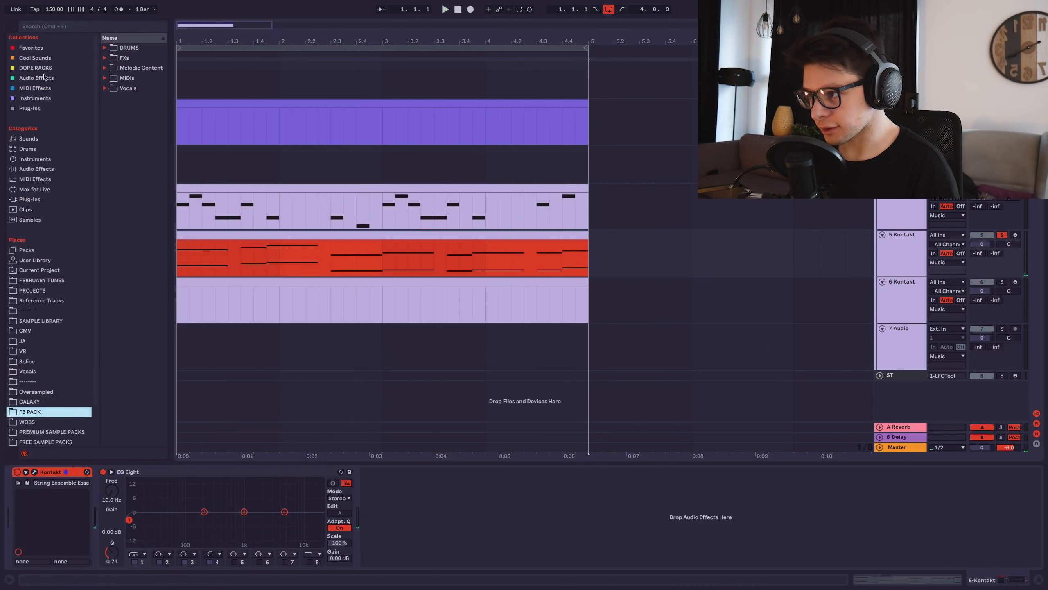
left_click(45, 77)
Add OTT to the string track and lower its Amount to about 62%.
left_click_drag(130, 148, 634, 517)
key("space")
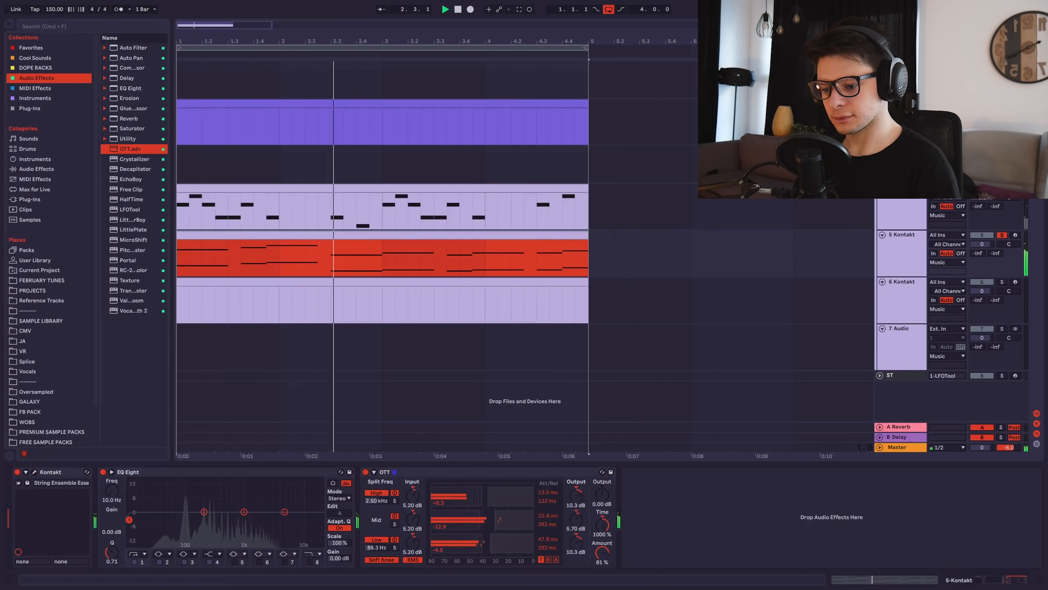
left_click_drag(602, 553, 601, 560)
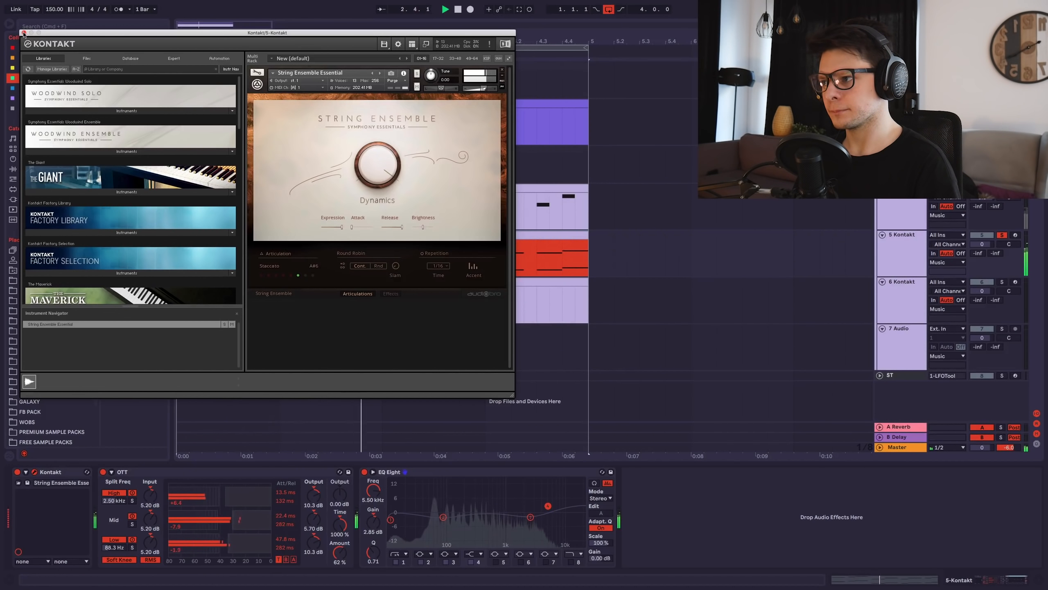
left_click(23, 33)
left_click(625, 246)
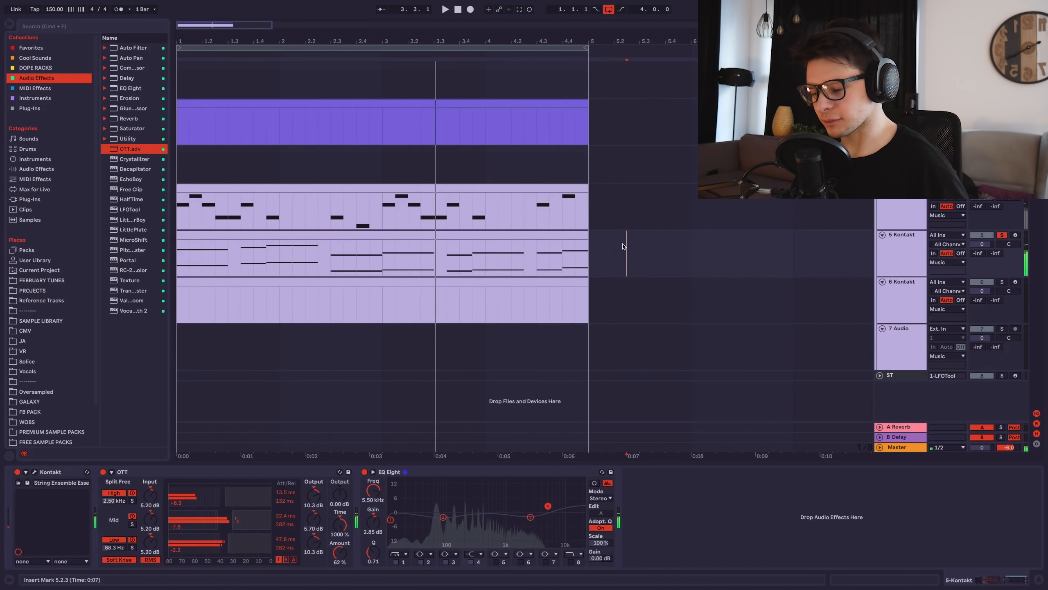
Save the set under the new name 'emotional shi'.
key("super+shift+s")
type("emotiona")
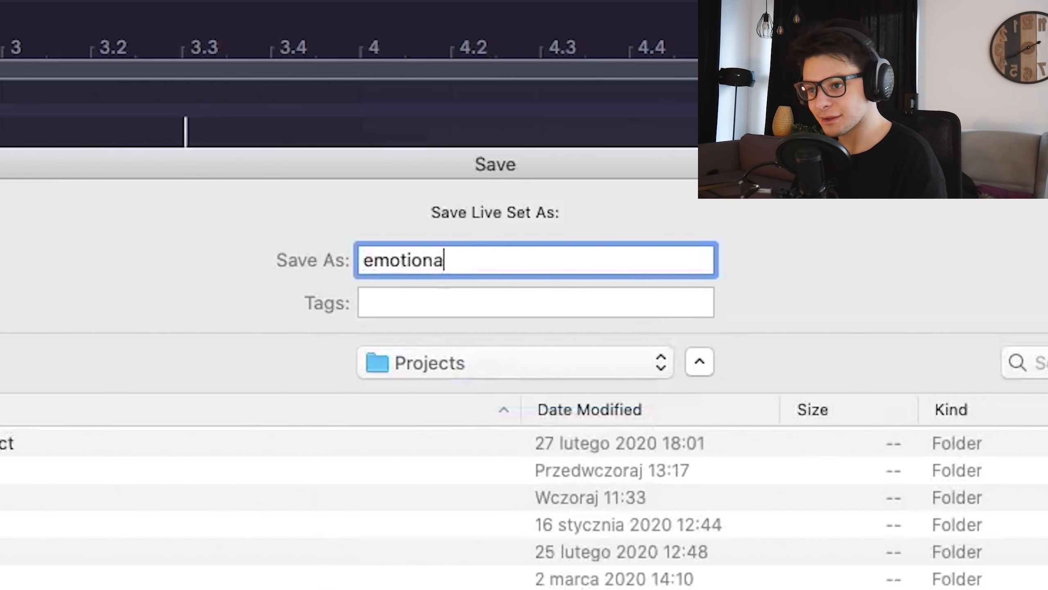
type("l shit")
key("Return")
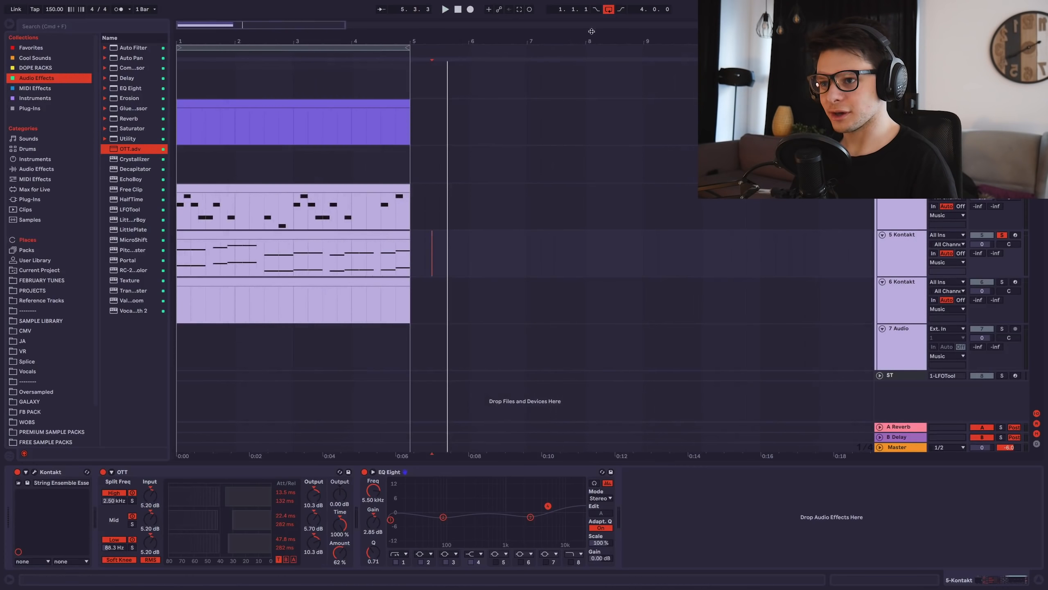
Turn off looping, duplicate the brass melody clip, and extend it to end at bar 17.
left_click(609, 10)
left_click(284, 188)
key("ctrl+d")
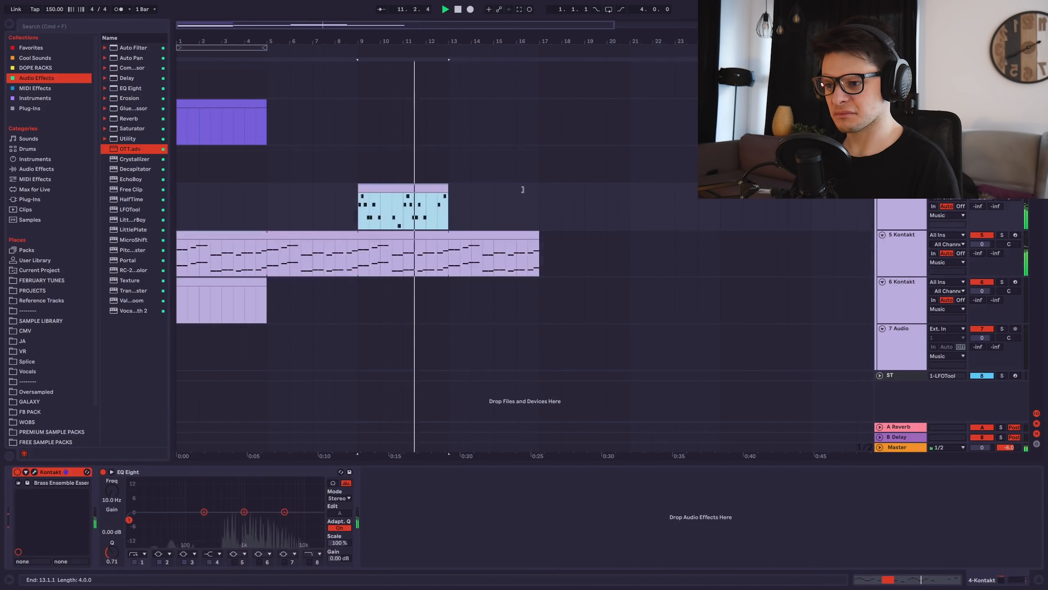
key("ctrl+d")
left_click_drag(543, 192, 543, 193)
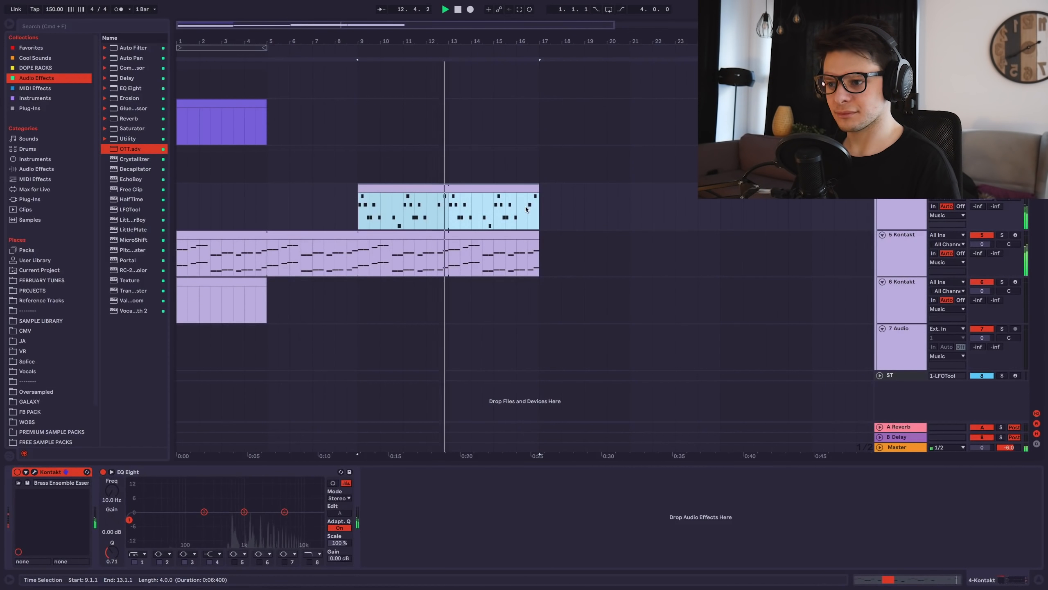
key("space")
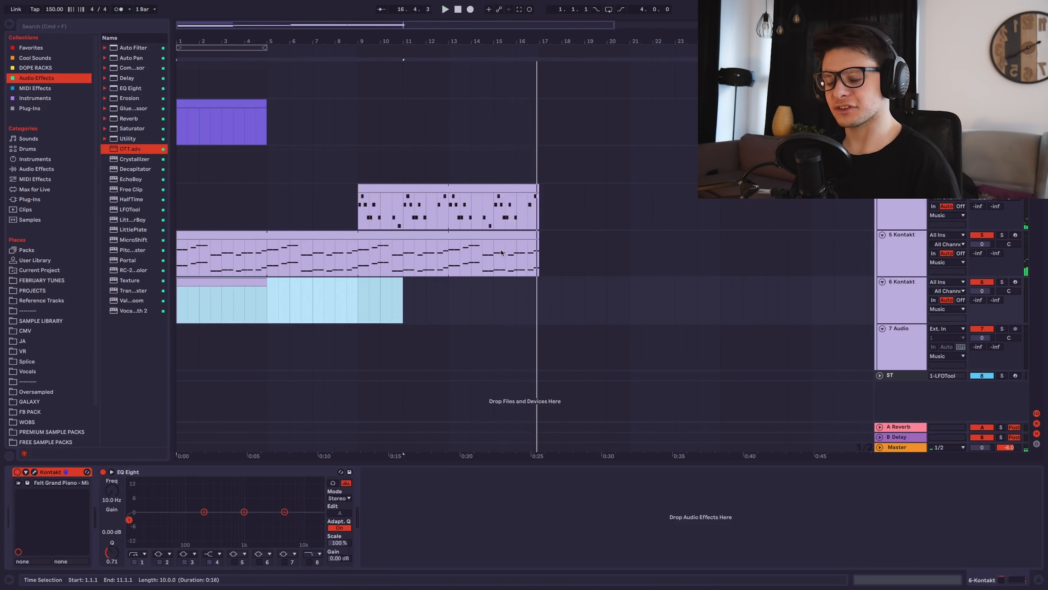
Select the piano track's first four bars and insert a new MIDI track below the piano.
left_click_drag(542, 253, 641, 253)
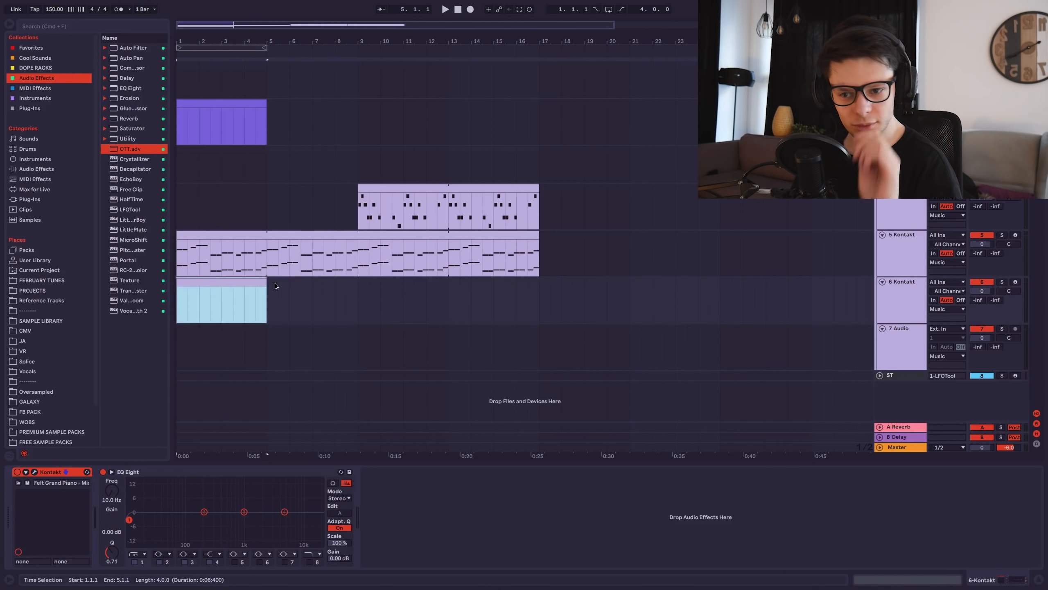
left_click(884, 304)
key("super+shift+t")
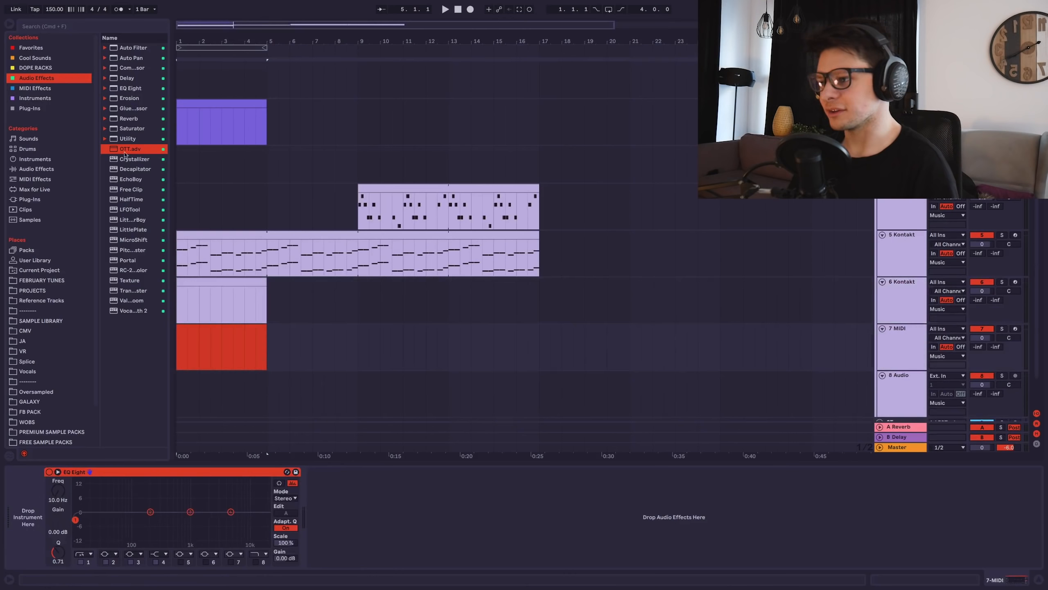
left_click(30, 67)
Load the REESE BASS OPEN rack onto track 7 and select notes in its bass clip.
left_click_drag(155, 209, 398, 345)
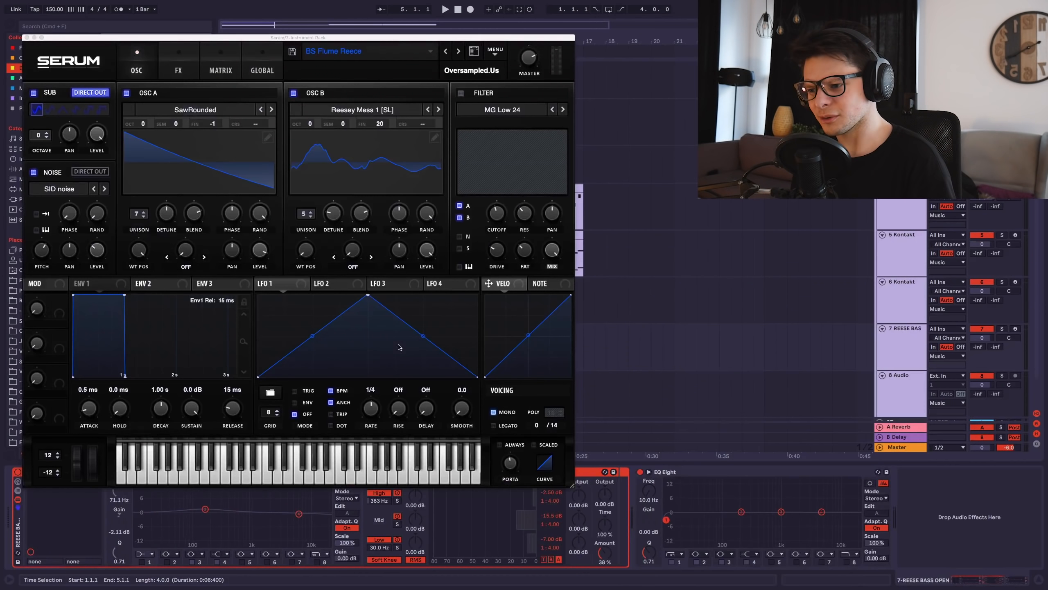
left_click(25, 38)
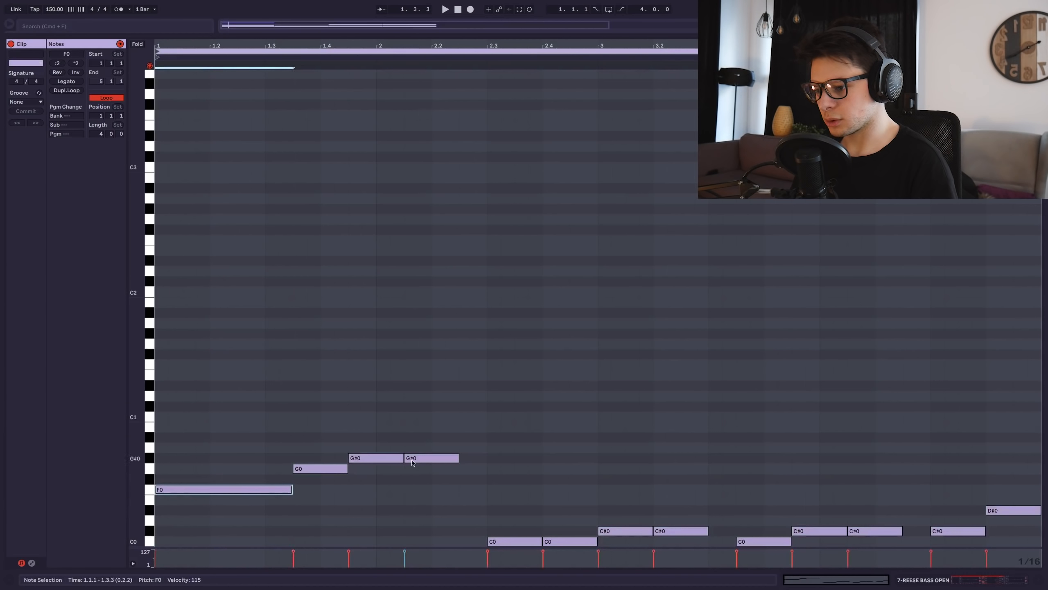
left_click(411, 462)
scroll(495, 413, "down", 3)
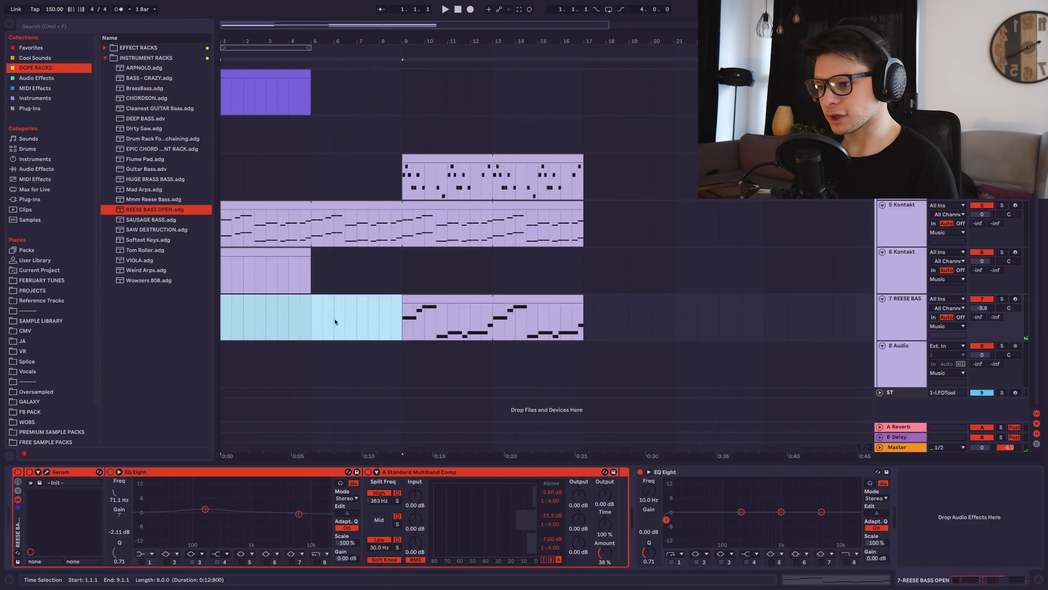
Split the strings clip at bar 9, copy its first part onto track 6, then solo and unsolo it.
left_click(322, 321)
left_click(403, 227)
key("super+e")
left_click_drag(370, 205, 361, 258)
left_click(1000, 253)
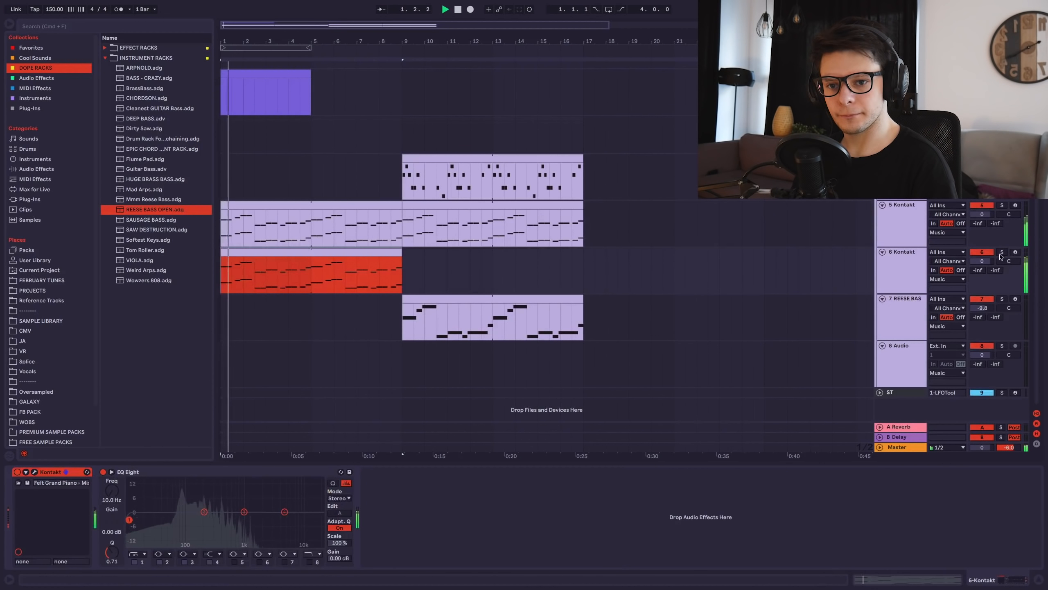
left_click(1002, 253)
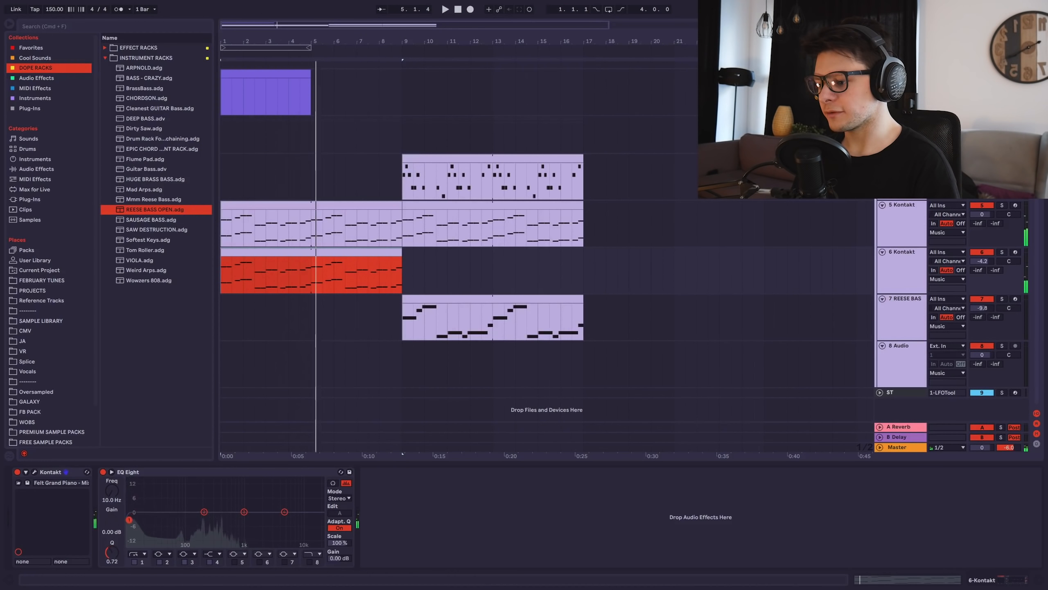
left_click(46, 200)
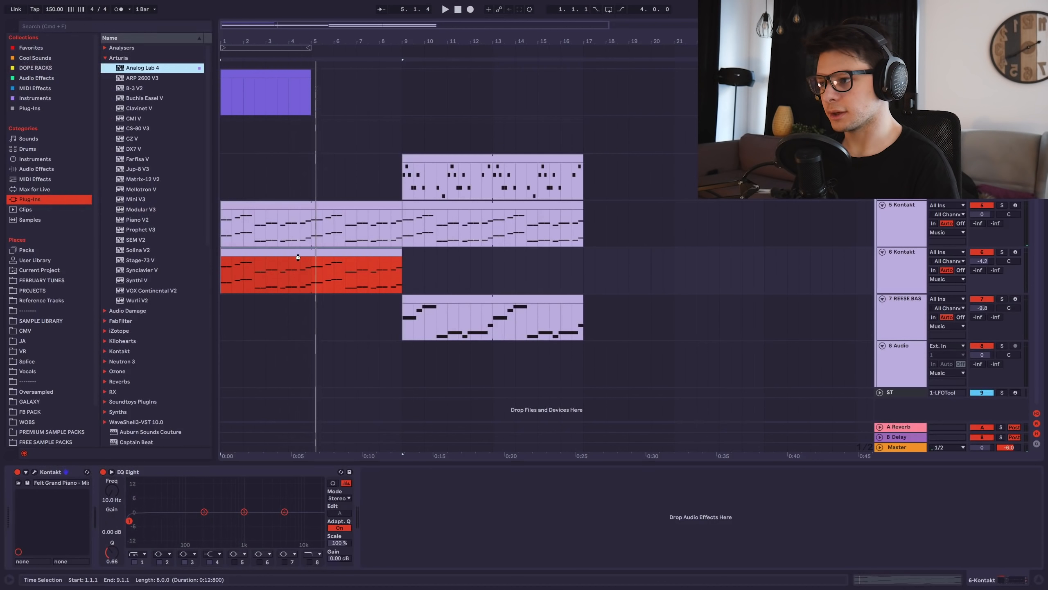
Replace track 6's Kontakt with Analog Lab 4, filter presets to MULTI, and raise the low cut to about 94 Hz.
left_click_drag(298, 257, 299, 259)
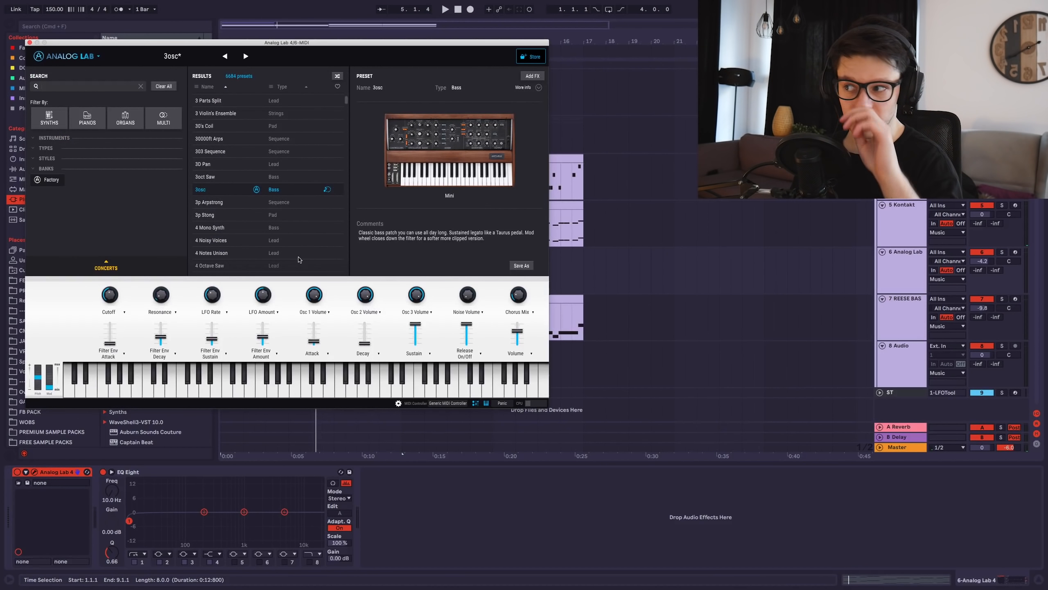
left_click(168, 117)
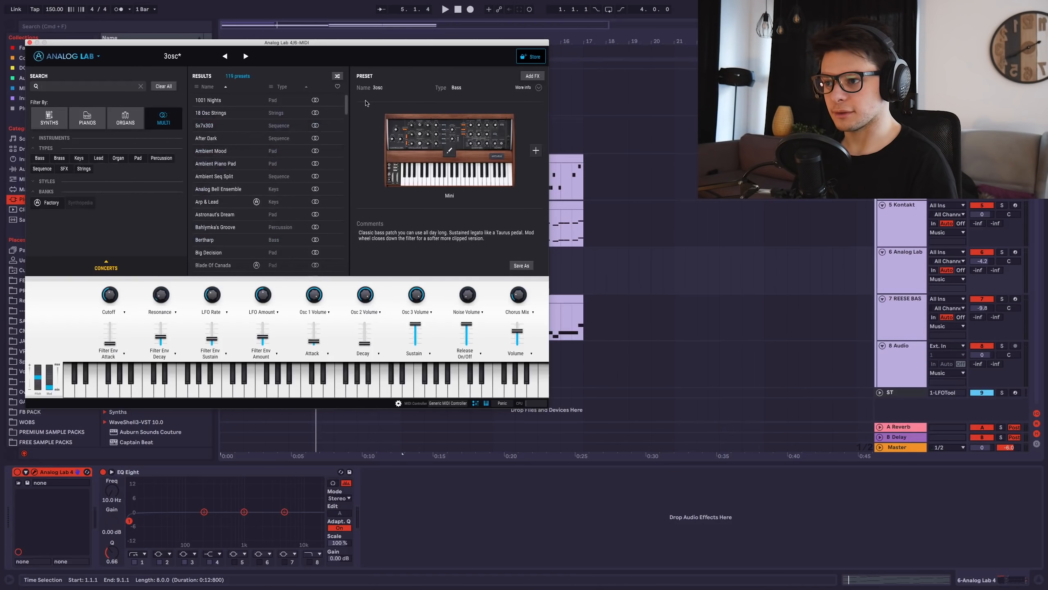
mouse_move(347, 104)
left_mouse_down()
mouse_move(347, 132)
mouse_move(347, 103)
left_mouse_up()
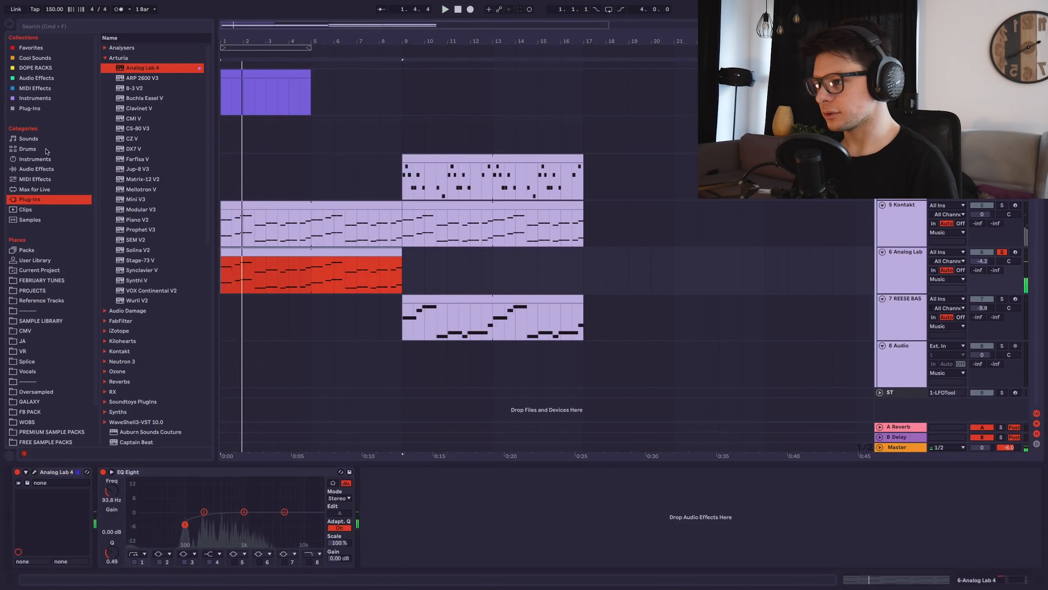
Add an Arpeggiator with 89% gate and a Pitch device to the Analog Lab track.
left_click(35, 179)
double_click(135, 48)
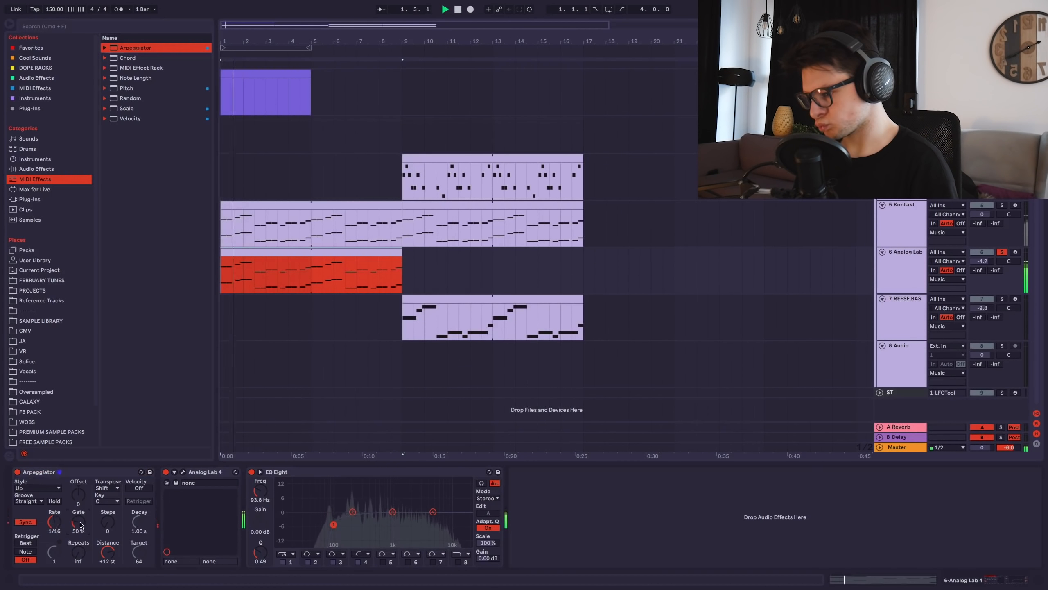
left_click_drag(81, 525, 81, 508)
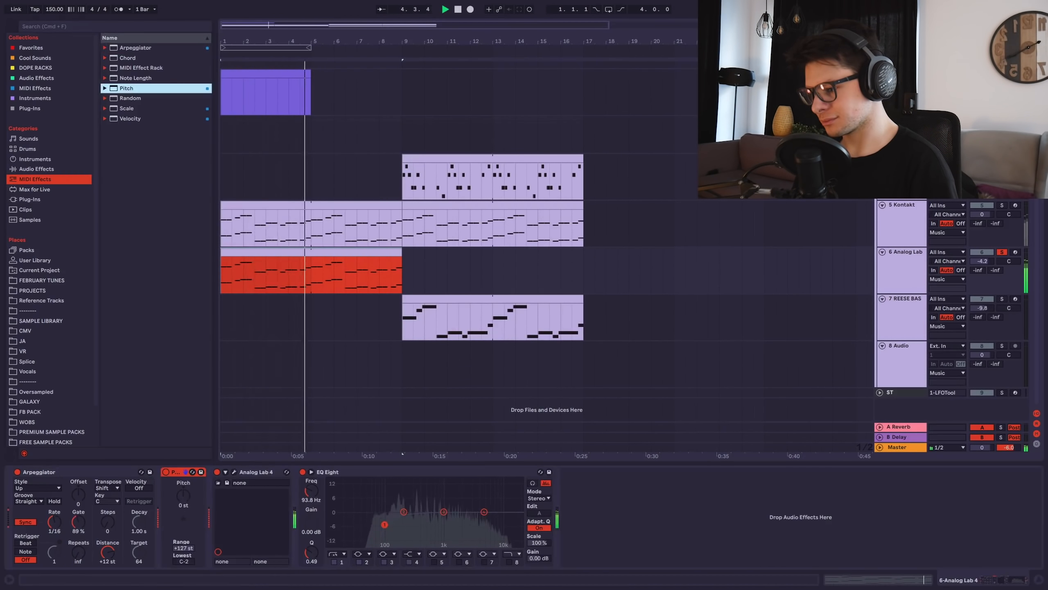
left_click_drag(182, 496, 24, 475)
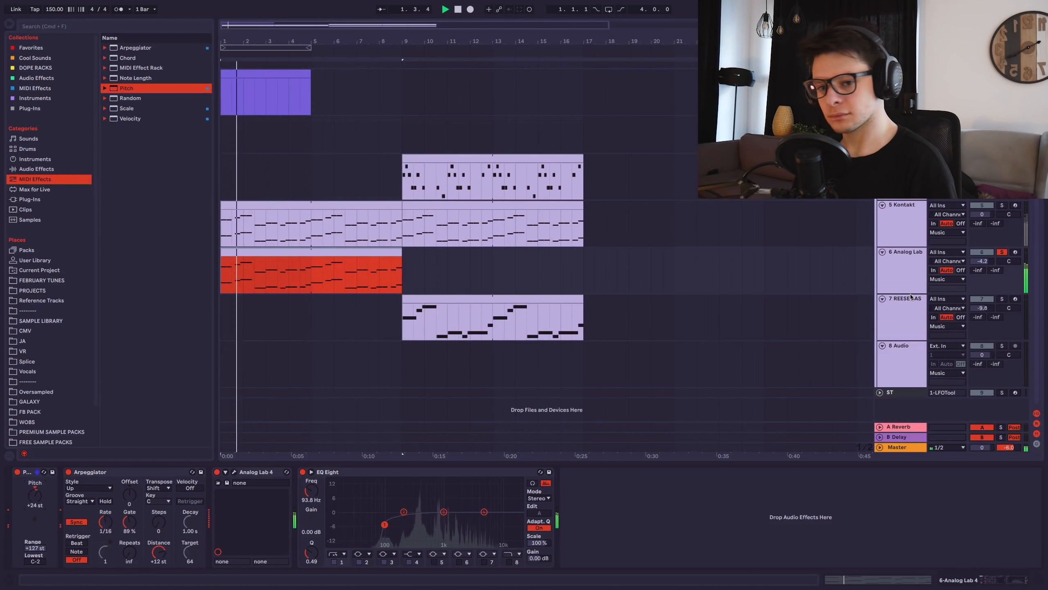
key("space")
double_click(353, 251)
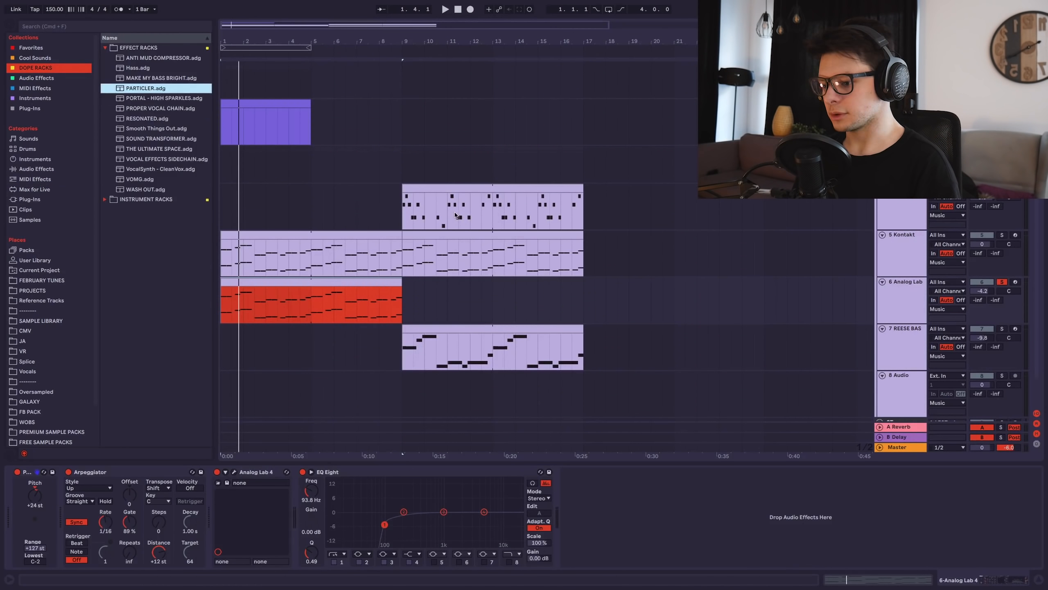
Add Particler with lower dry/wet, THE ULTIMATE SPACE rack, and an EQ high cut near 4 kHz.
left_click_drag(175, 87, 593, 491)
key("space")
left_click_drag(581, 548, 580, 574)
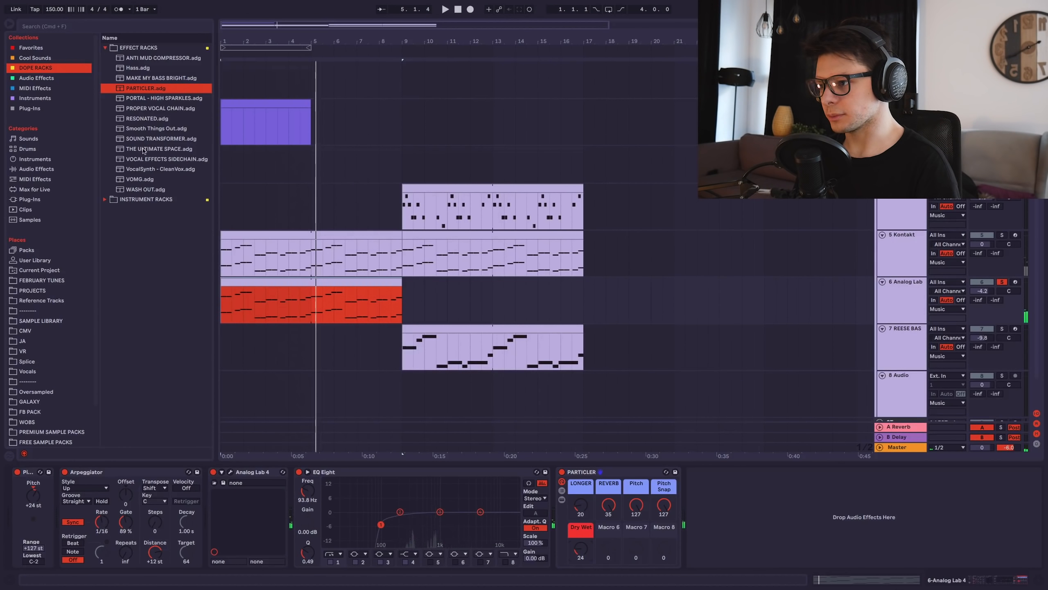
double_click(143, 149)
key("space")
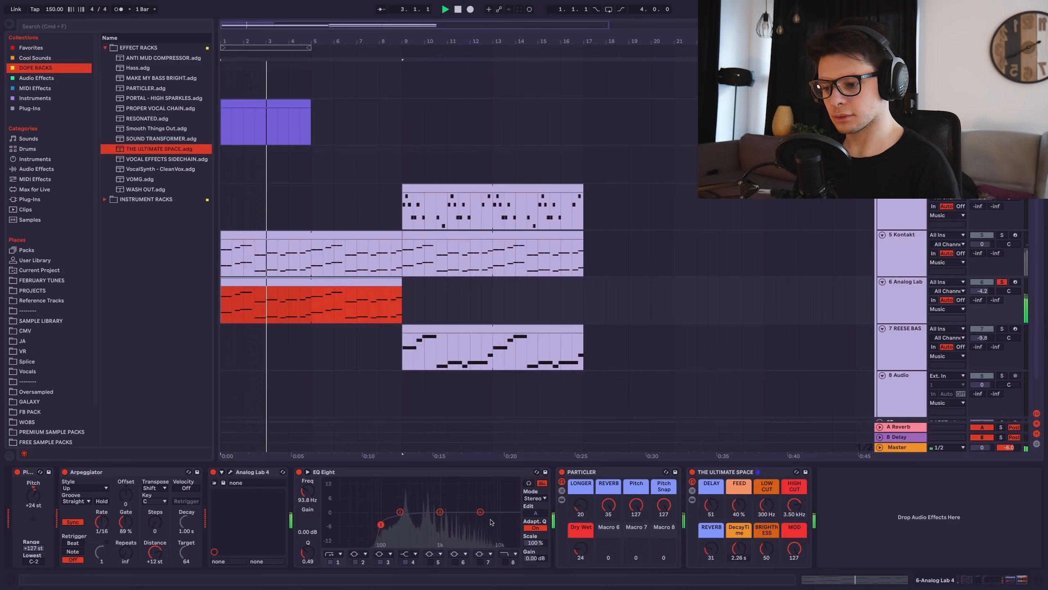
left_click(506, 561)
left_click_drag(514, 520, 474, 521)
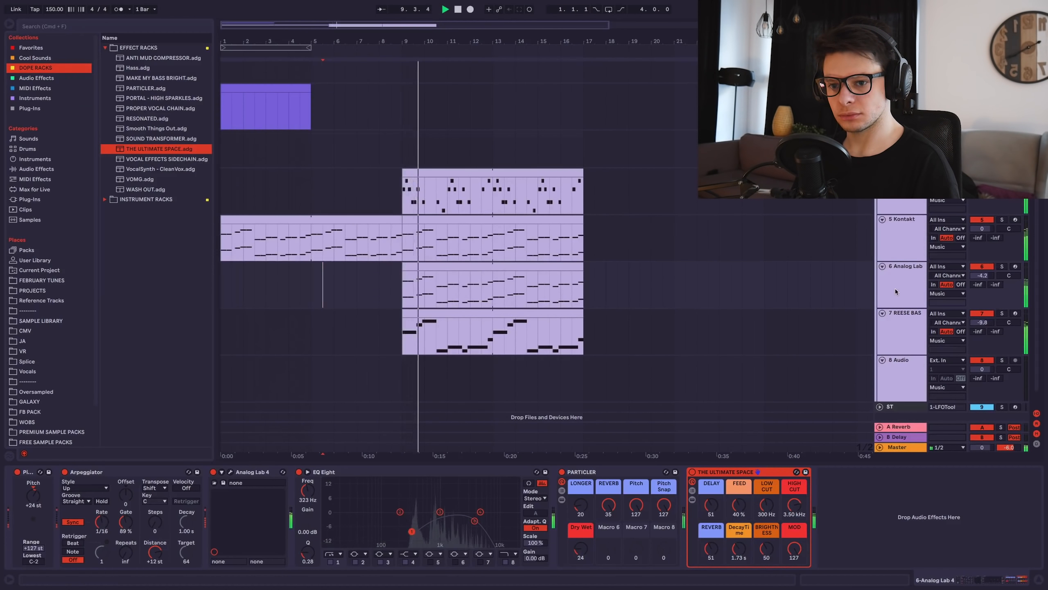
Cut the Reese bass track's highs with its EQ near 380 Hz.
left_click(902, 326)
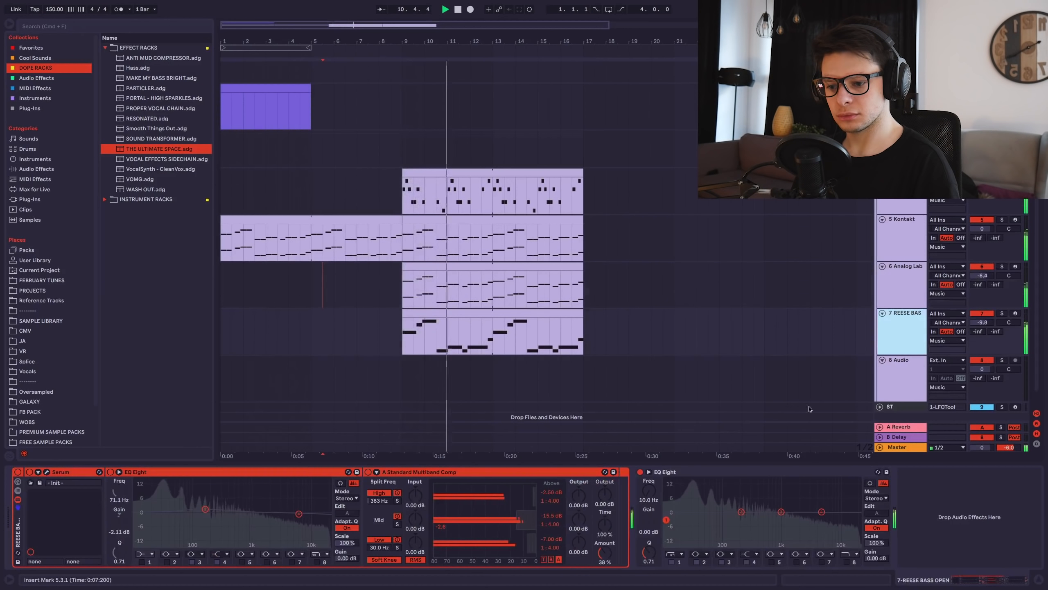
left_click(833, 522)
left_click_drag(834, 522, 734, 519)
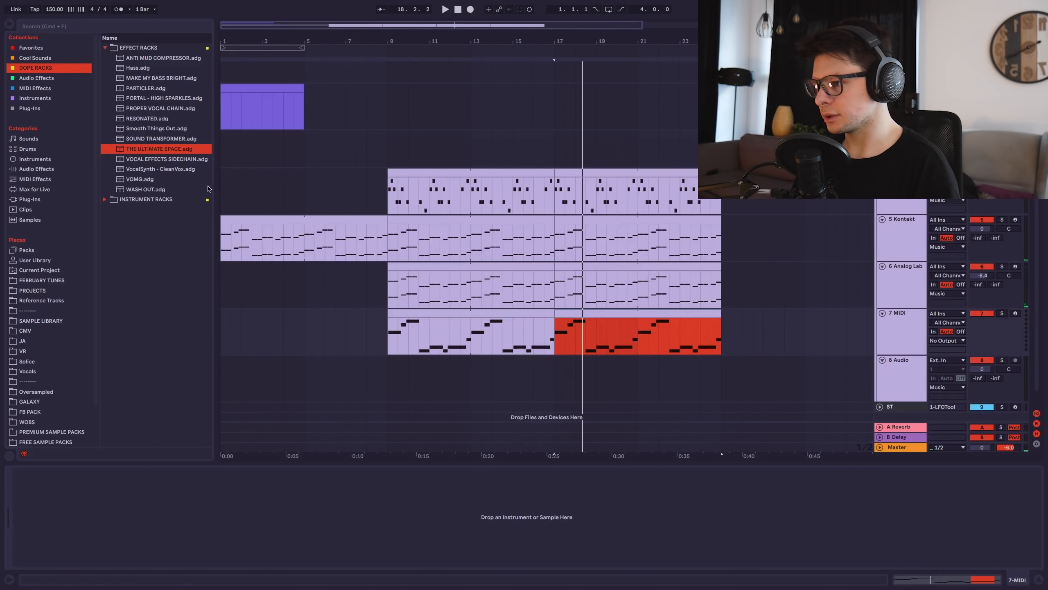
Load the Mmm Reese Bass rack onto track 7, solo it, and move an EQ band to about 90 Hz.
left_click_drag(219, 133, 241, 134)
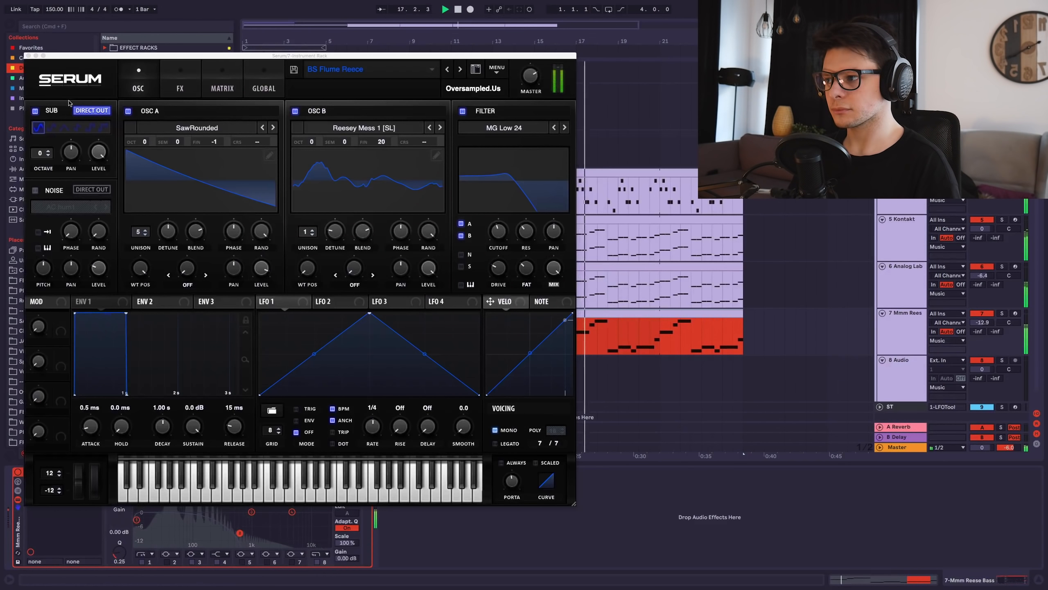
key("super+alt+p")
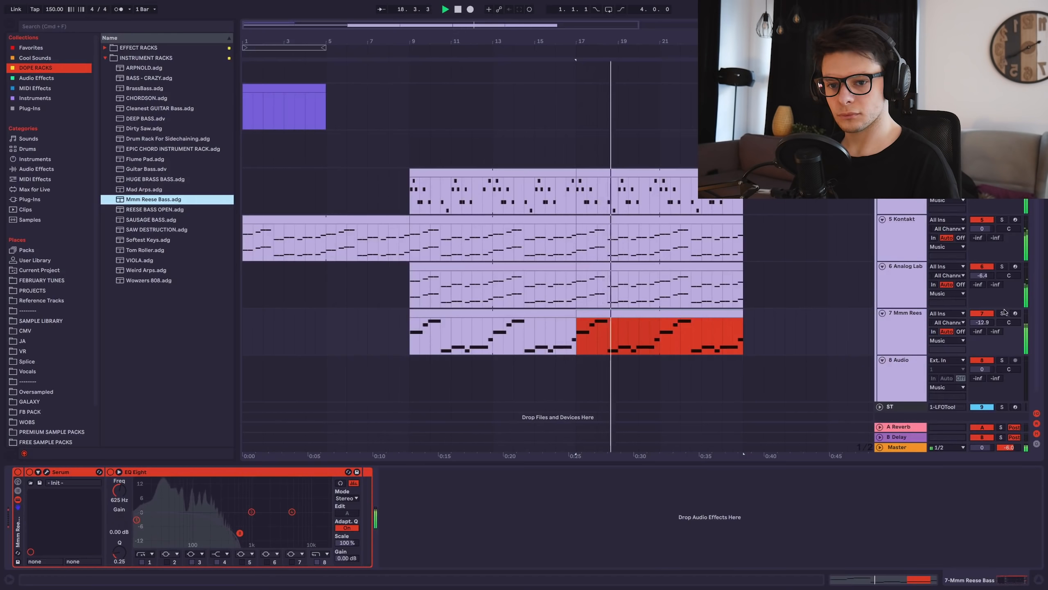
key("s")
left_click_drag(252, 511, 242, 531)
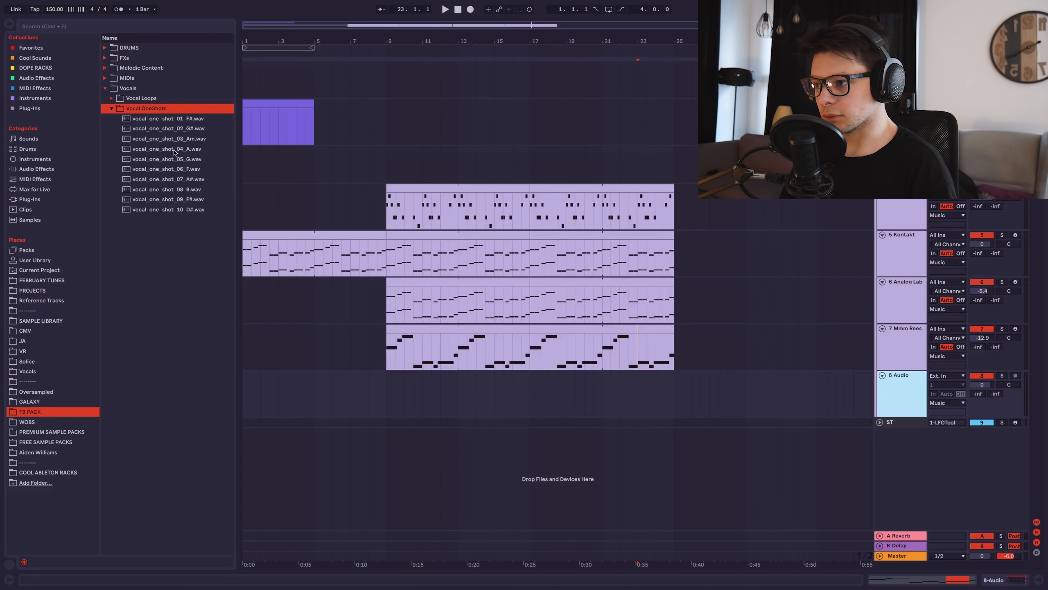
Load vocal_one_shot_09_F# onto track 8 and duplicate the clip twice.
left_click(184, 189)
left_click(190, 201)
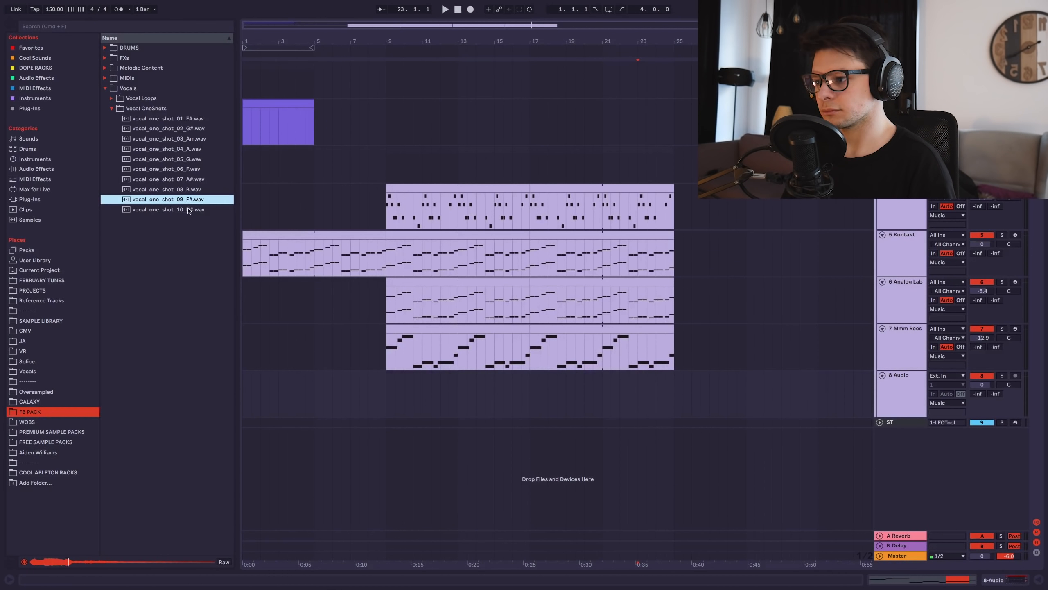
key("Return")
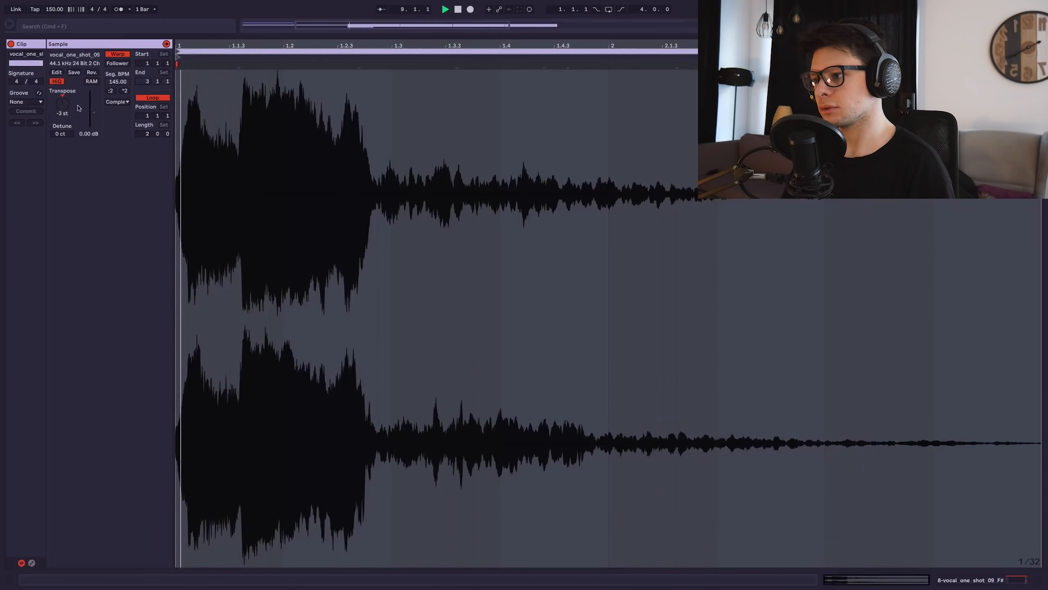
key("shift+Tab")
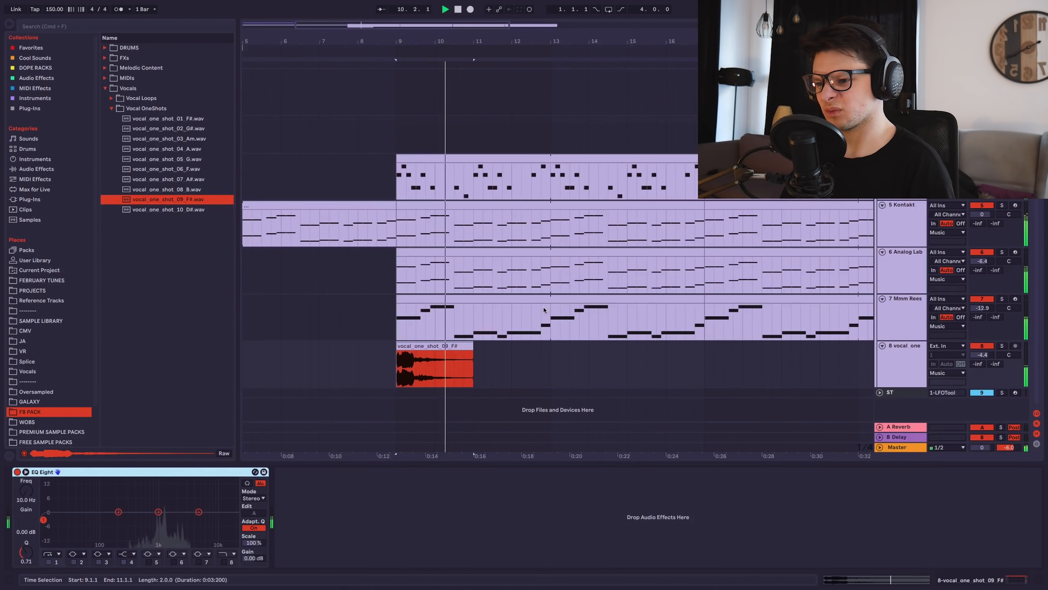
key("super+d")
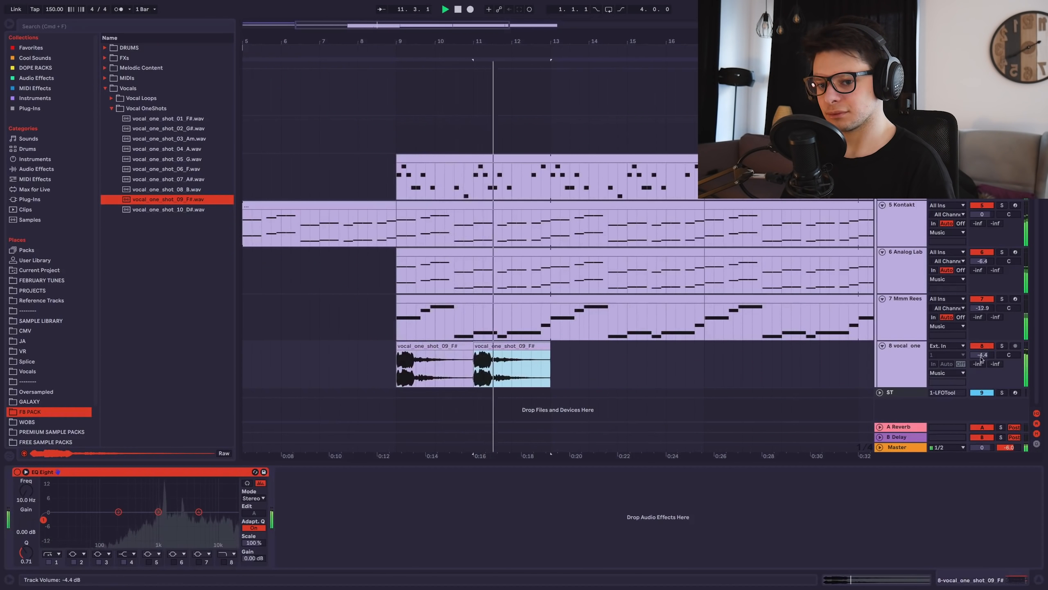
key("super+d")
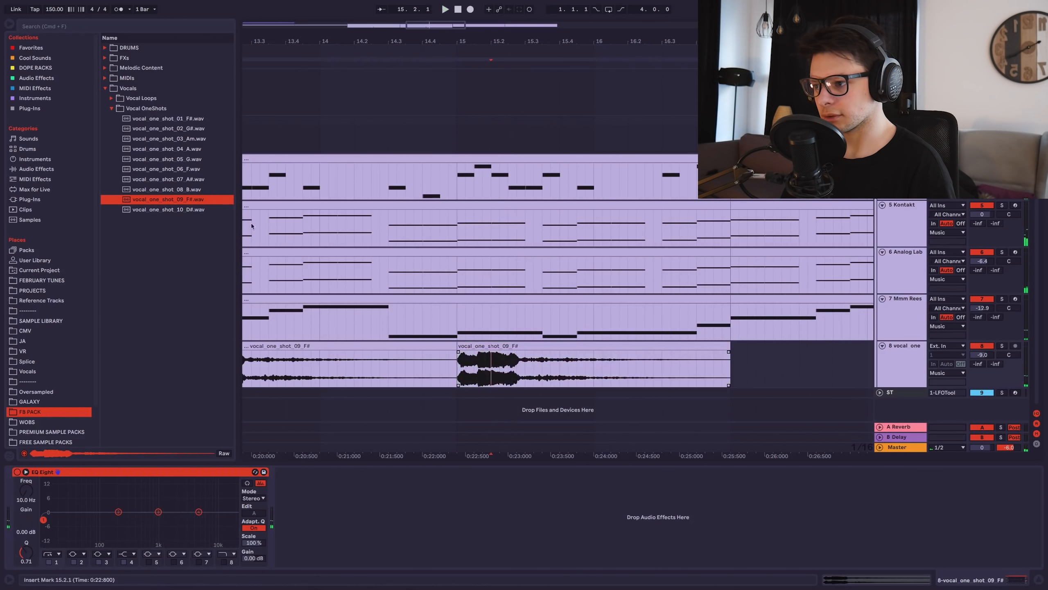
Place vocal_one_shot_10_D# on track 8 after the 09 clips and delete part of it.
left_click(175, 210)
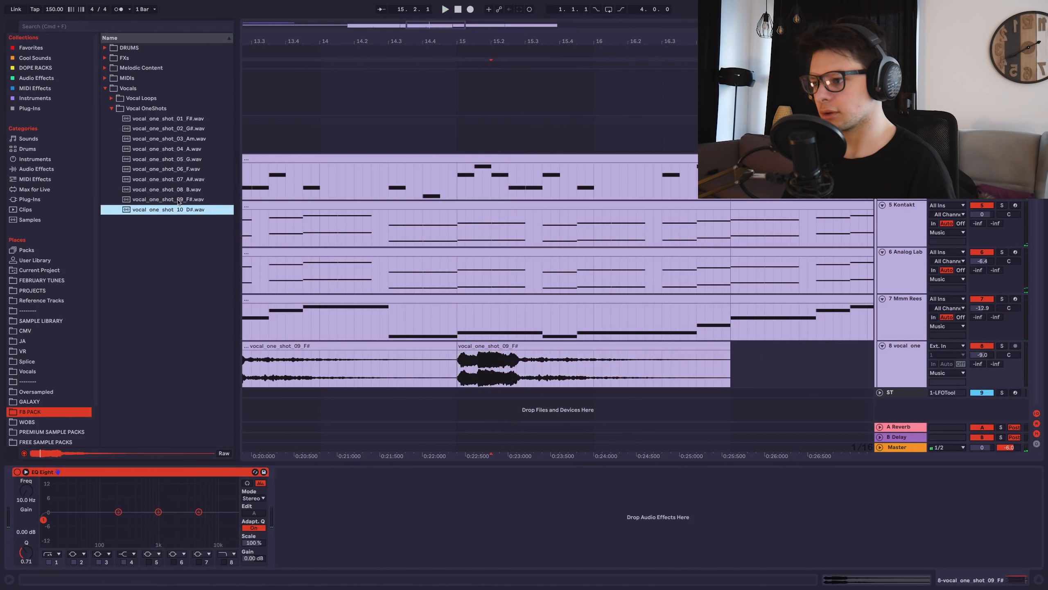
left_click_drag(175, 209, 577, 367)
key("space")
key("Delete")
left_click(623, 365)
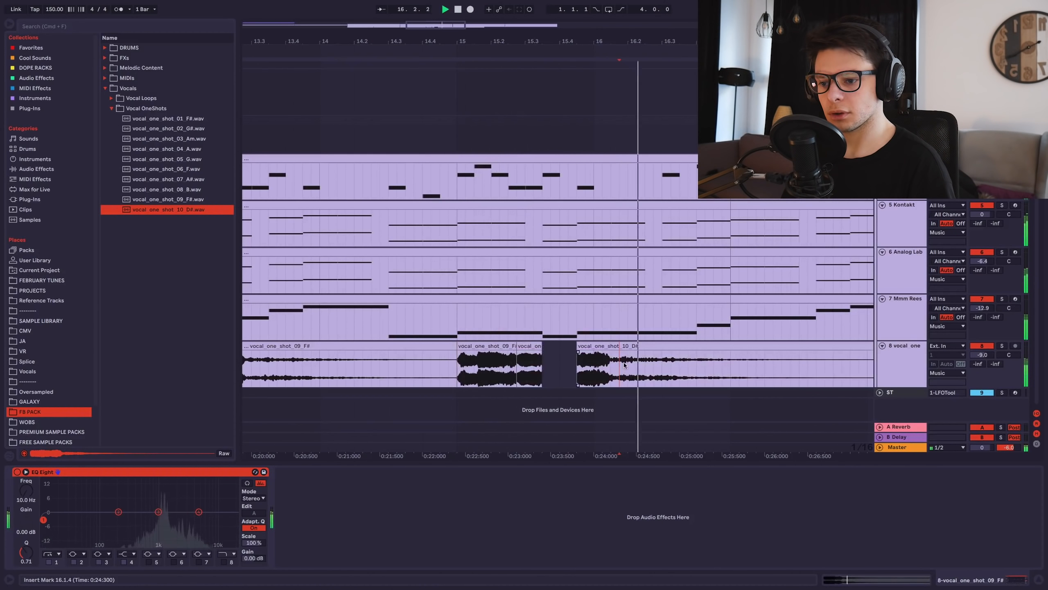
left_click(612, 346)
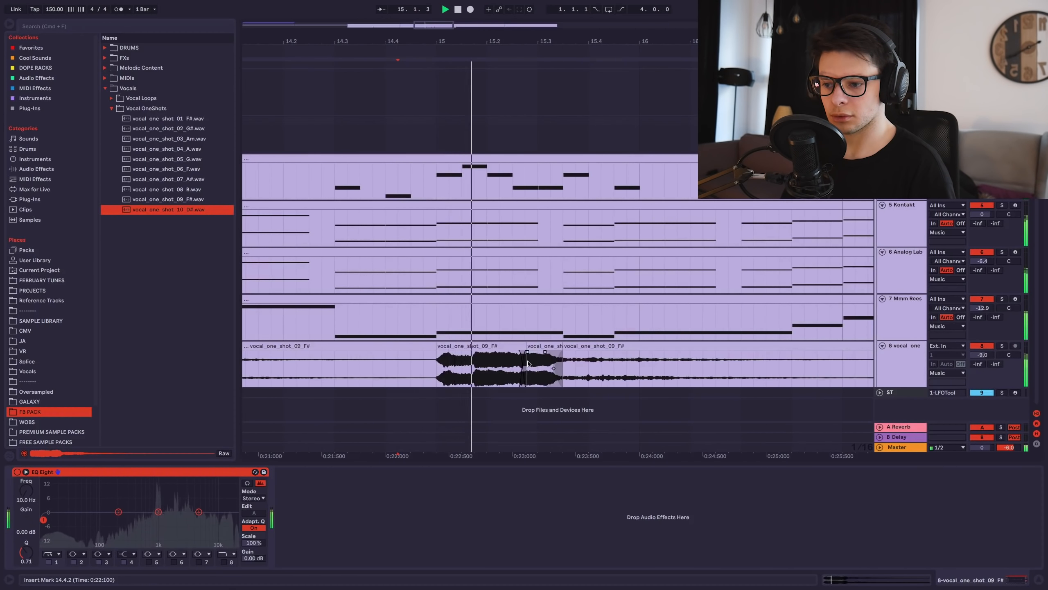
key("space")
key("space")
left_click(601, 365)
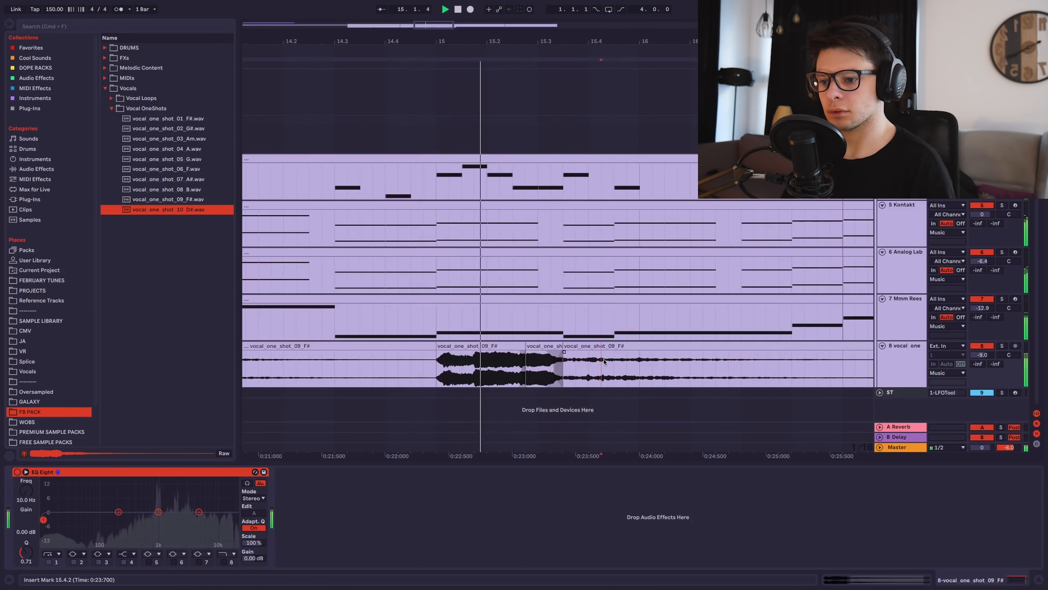
key("minus")
key("minus")
Delete the vocal clip's tail from bar 17 onward and replay from 8.4.1.
left_click_drag(715, 361, 821, 359)
scroll(763, 358, "down", 5)
key("Delete")
left_click(373, 367)
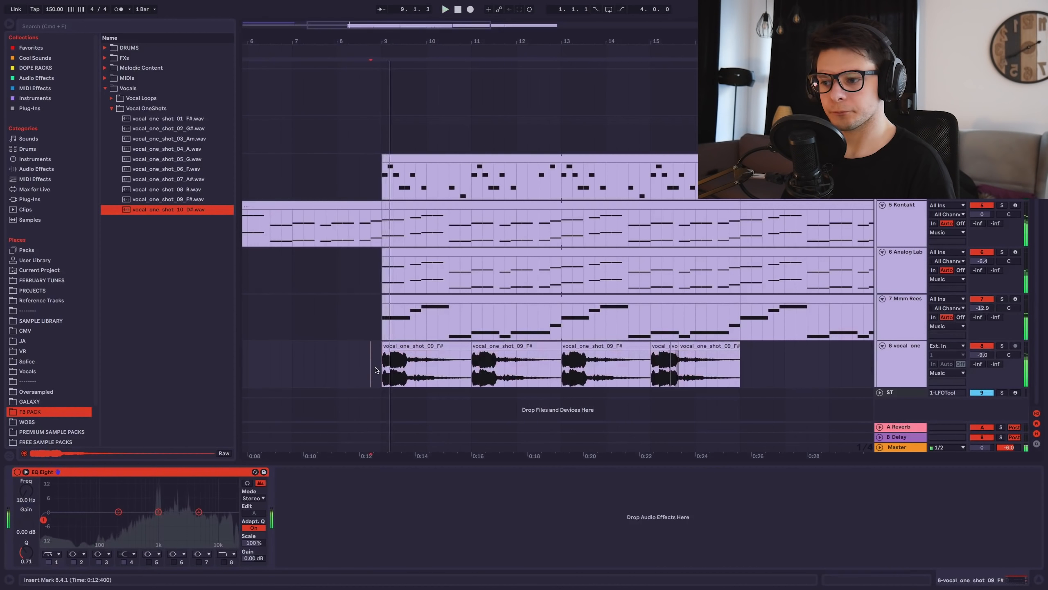
key("space")
key("space")
key("space")
Paste a reversed copy of the vocal tail before the first clip, ending at 9.1.1.
left_click(414, 370)
scroll(414, 370, "up", 4)
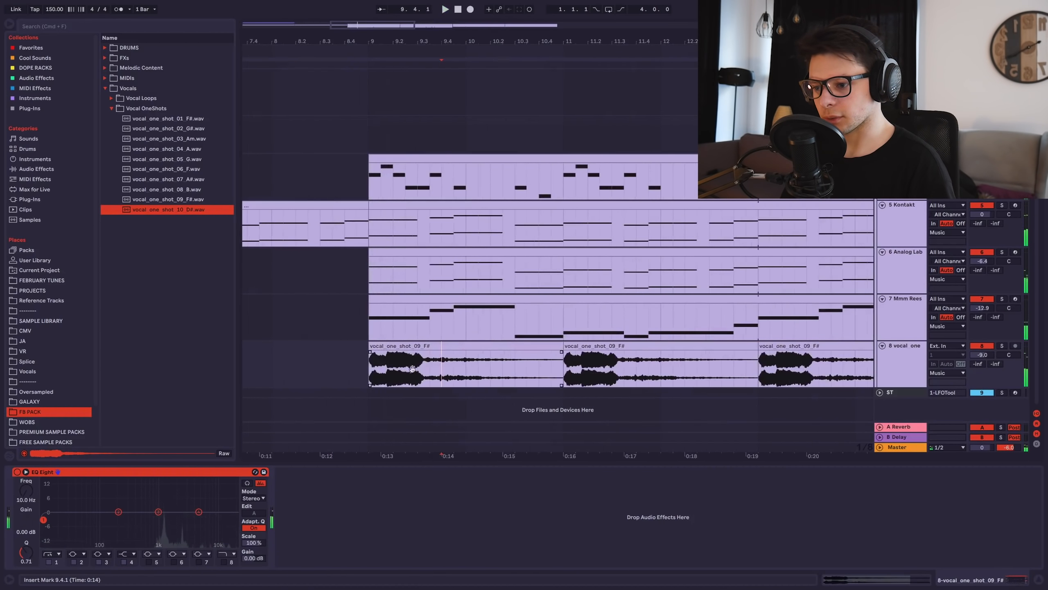
scroll(458, 372, "left", 2)
left_click(462, 372)
key("super+e")
left_click_drag(503, 348, 309, 348)
key("super+z")
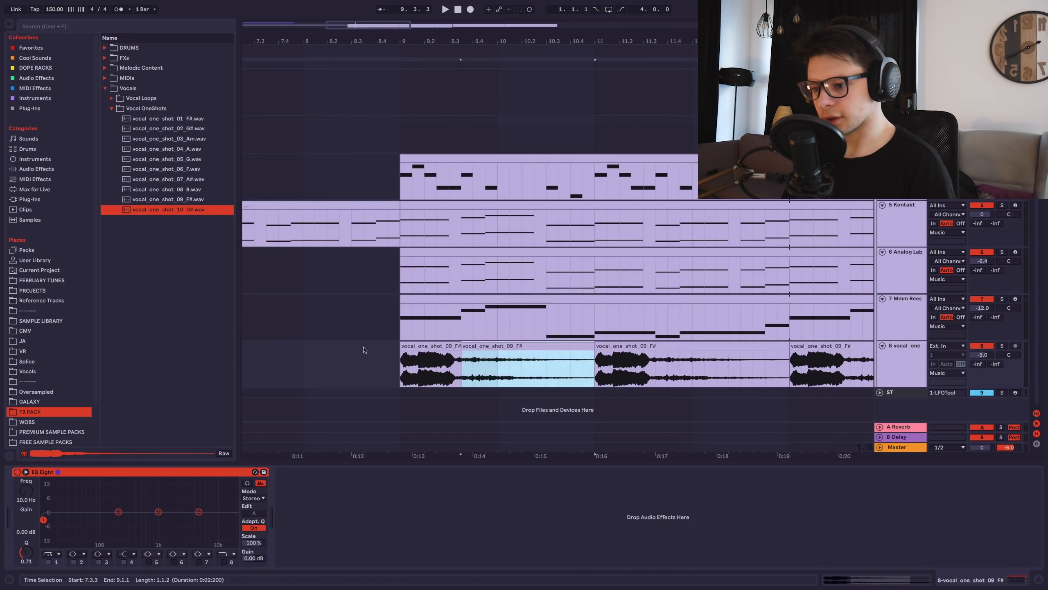
key("super+z")
key("super+v")
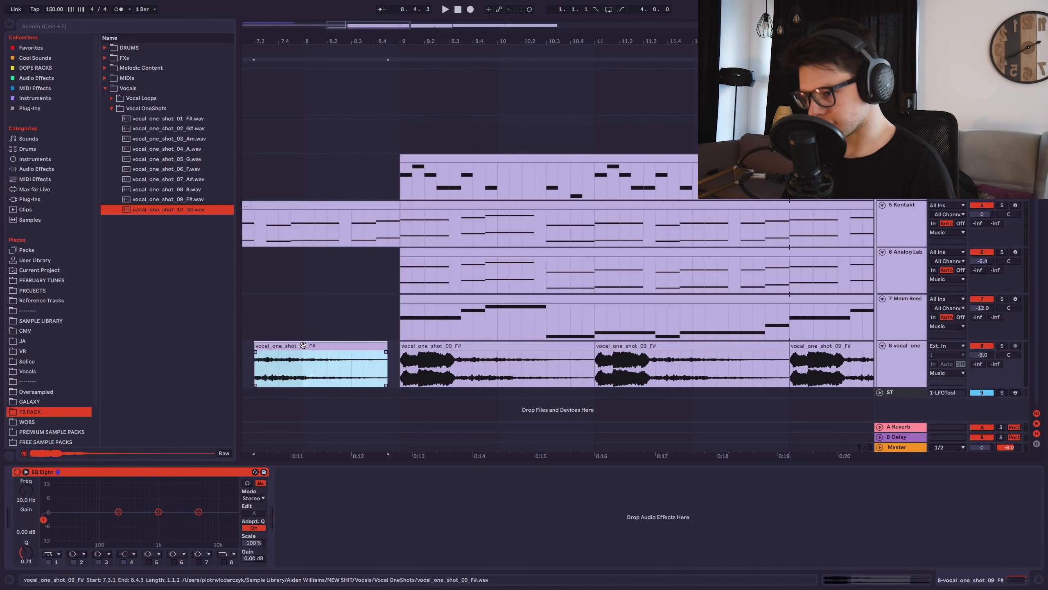
key("r")
left_click_drag(350, 346, 362, 346)
Solo the vocal chop track, trim its clip start at bar 9, add a fade-in, and set volume to -10.4 dB.
left_click(1002, 346)
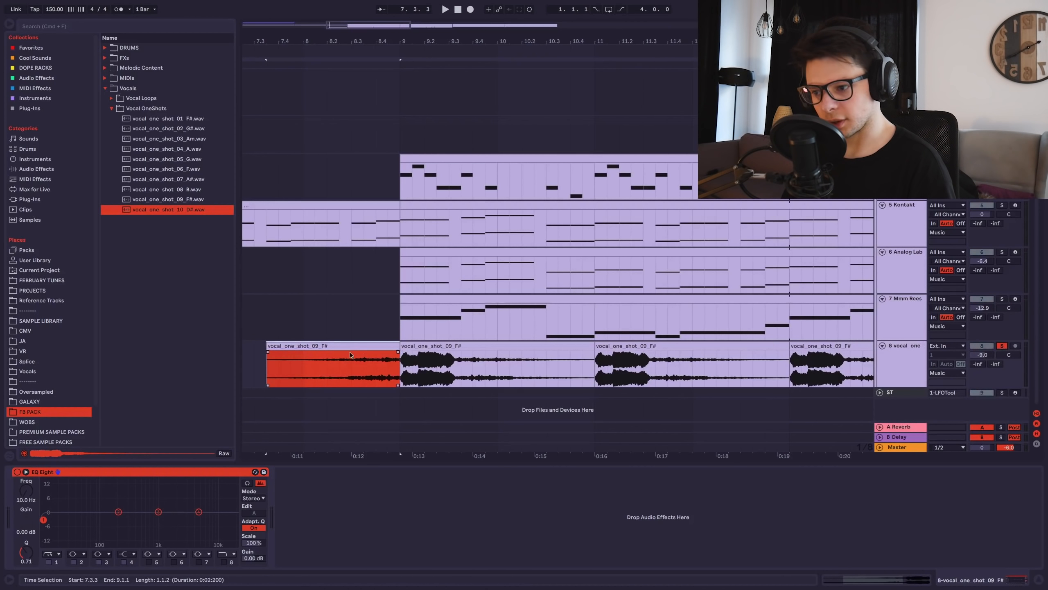
scroll(499, 367, "up", 5)
left_click_drag(482, 353, 488, 355)
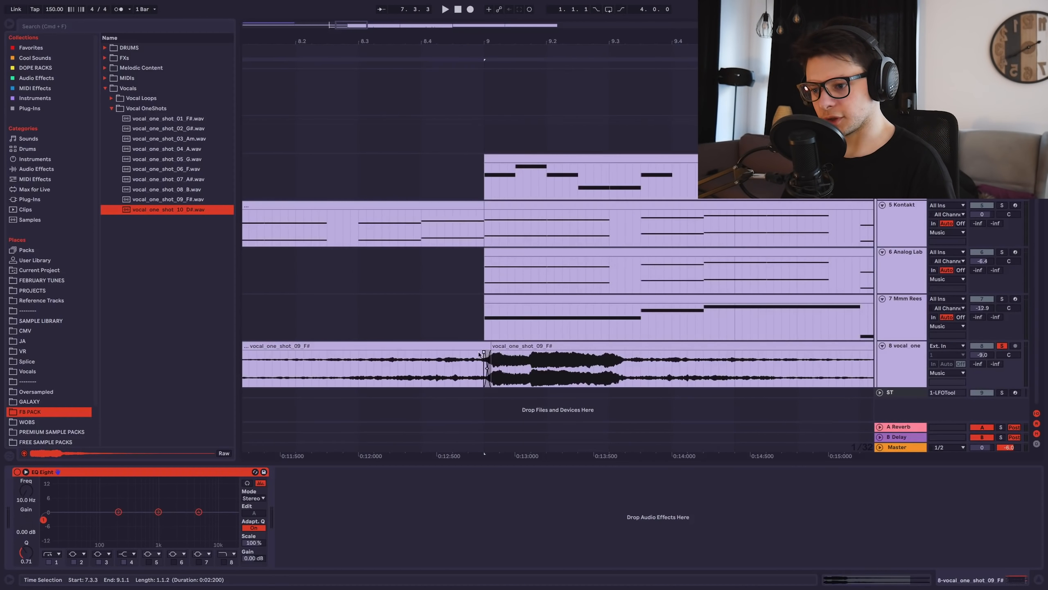
scroll(497, 354, "down", 5)
left_click(368, 375)
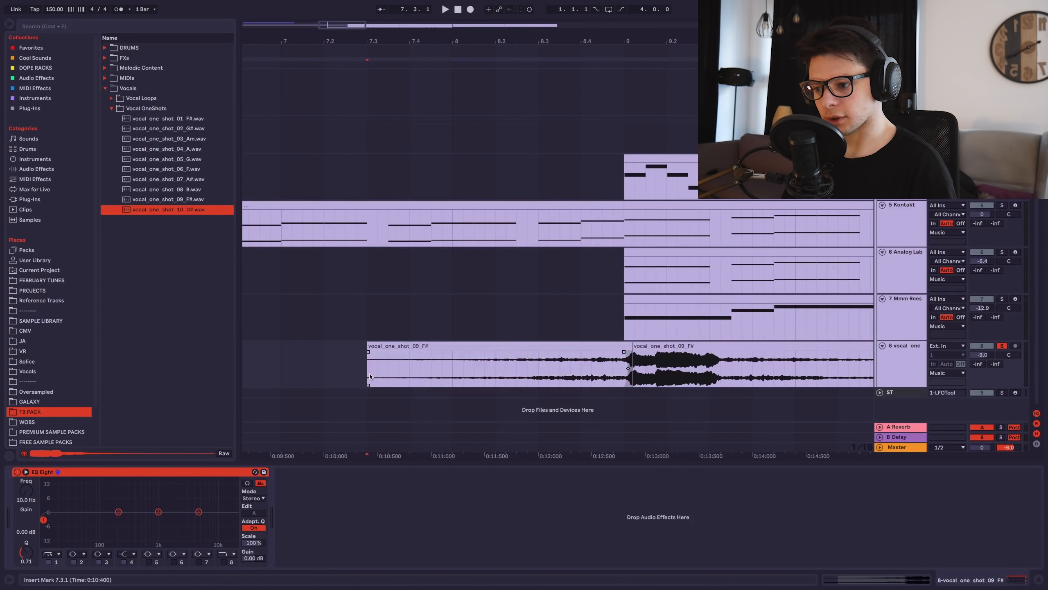
scroll(532, 364, "right", 3)
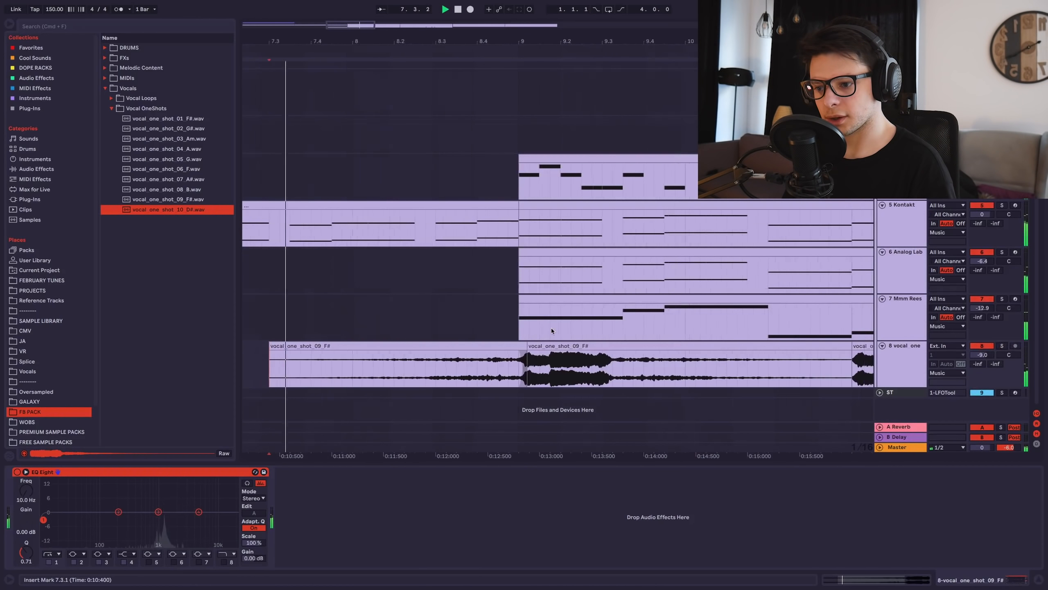
scroll(551, 328, "down", 3)
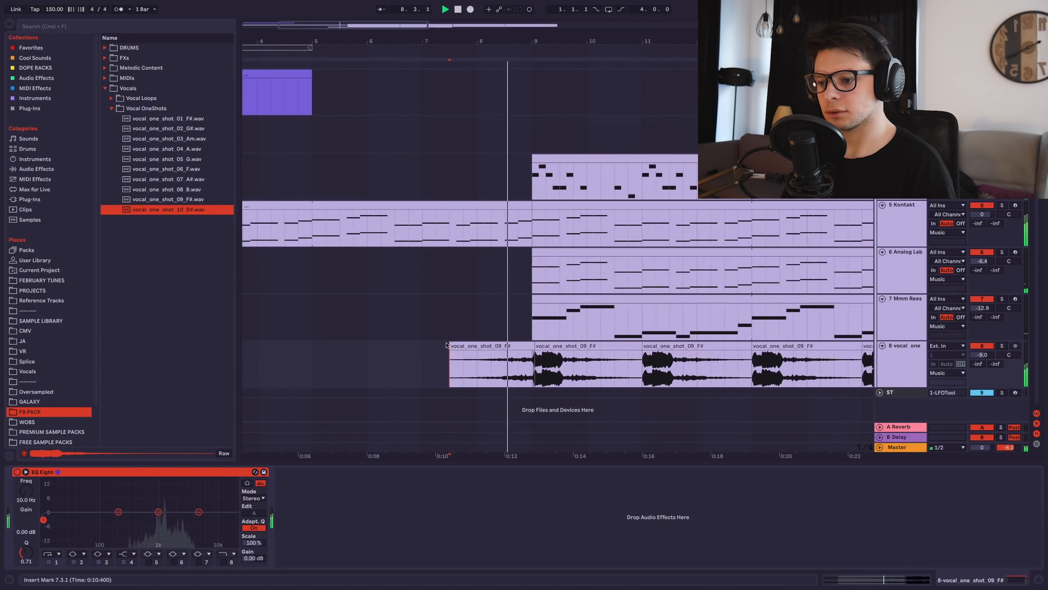
left_click_drag(452, 352, 483, 352)
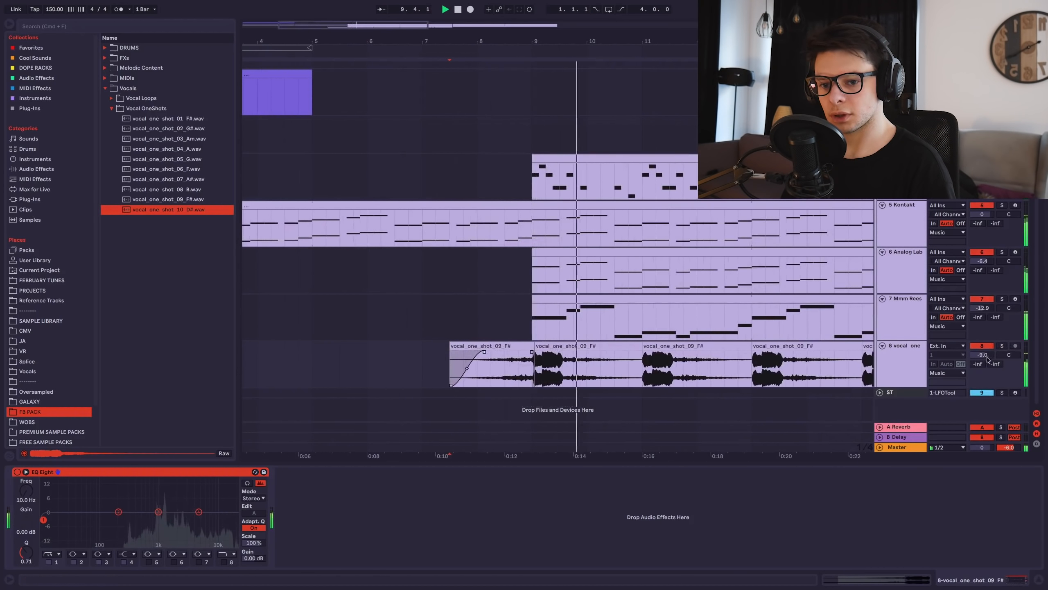
left_click_drag(983, 354, 985, 355)
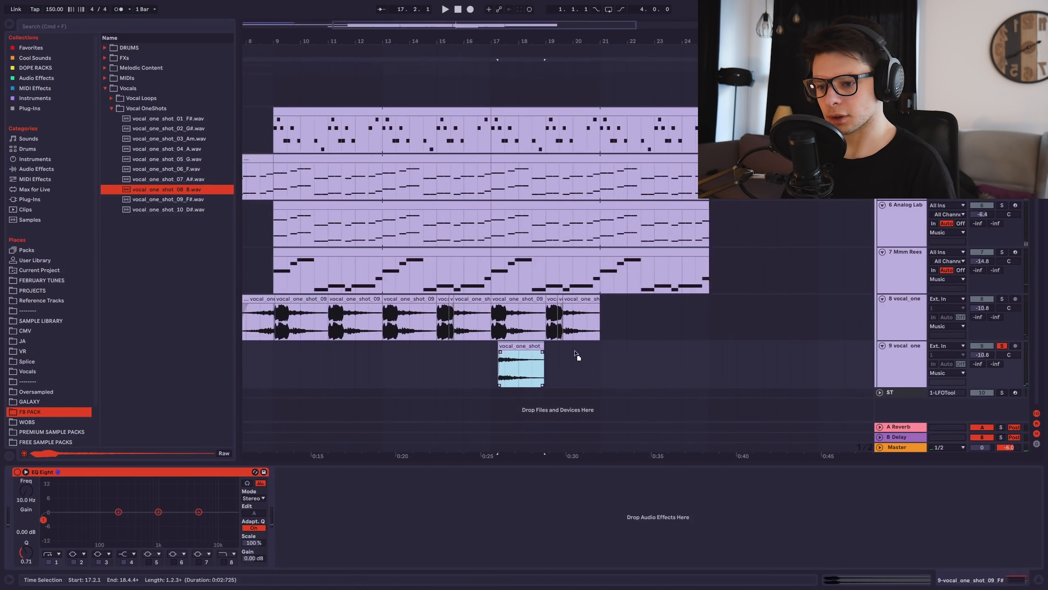
Move the vocal_one_shot_08_B clip to bar 23 and audition the chops from around bar 7.
left_click_drag(524, 352, 688, 351)
scroll(700, 347, "up", 5)
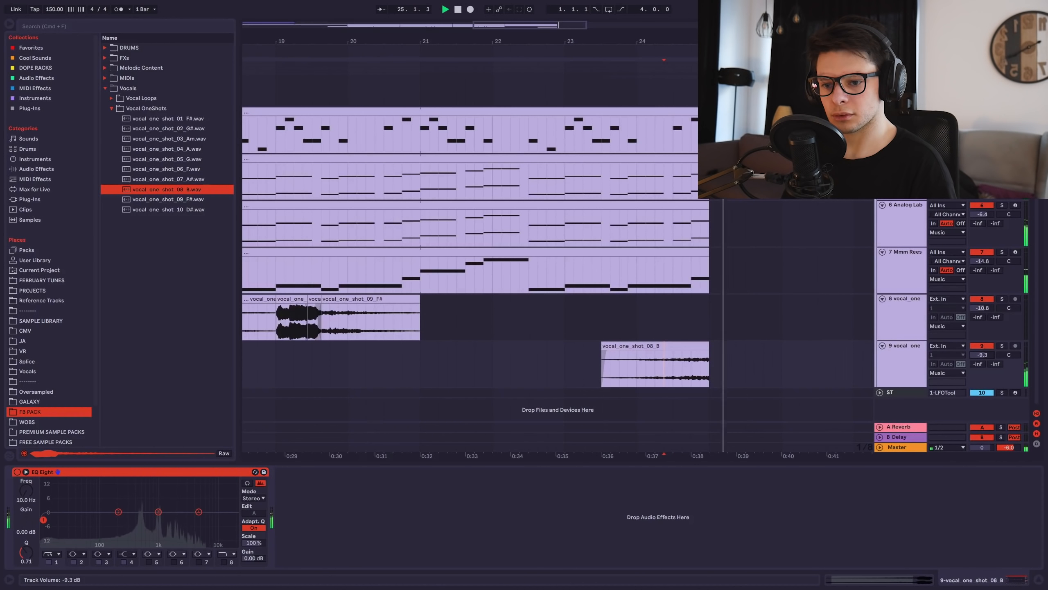
key("space")
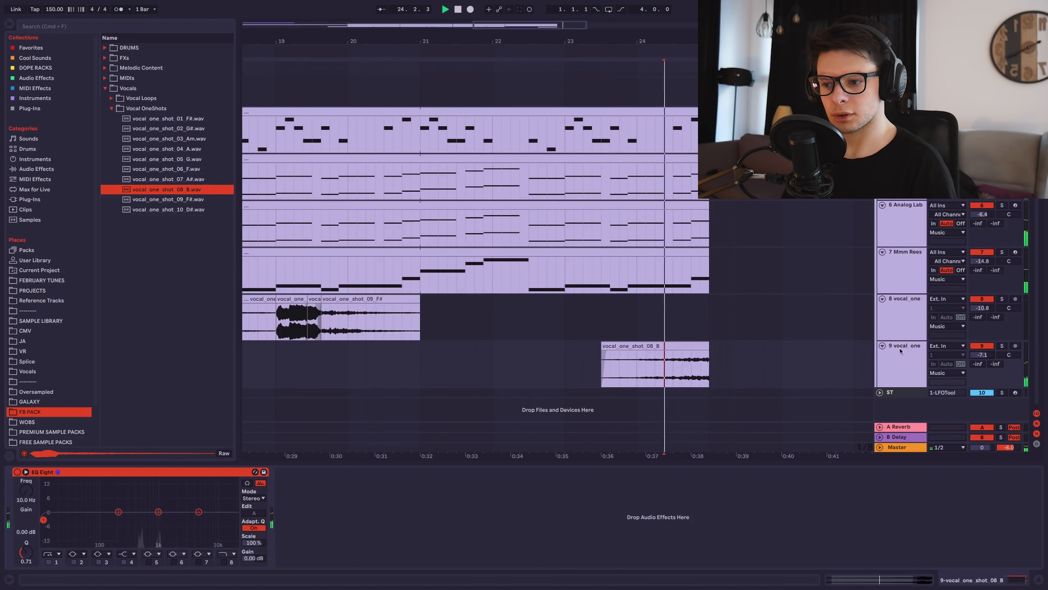
scroll(499, 318, "down", 8)
left_click(356, 374)
key("space")
key("space")
left_click(367, 371)
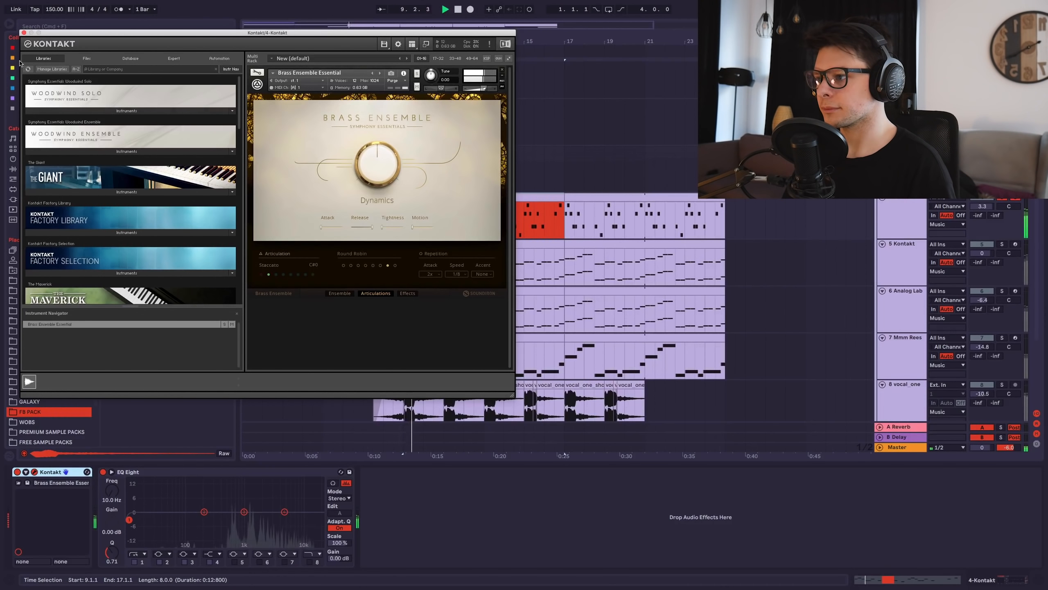
Close the brass Kontakt window and add a second EQ Eight after OTT with its low cut at 426 Hz.
left_click(23, 32)
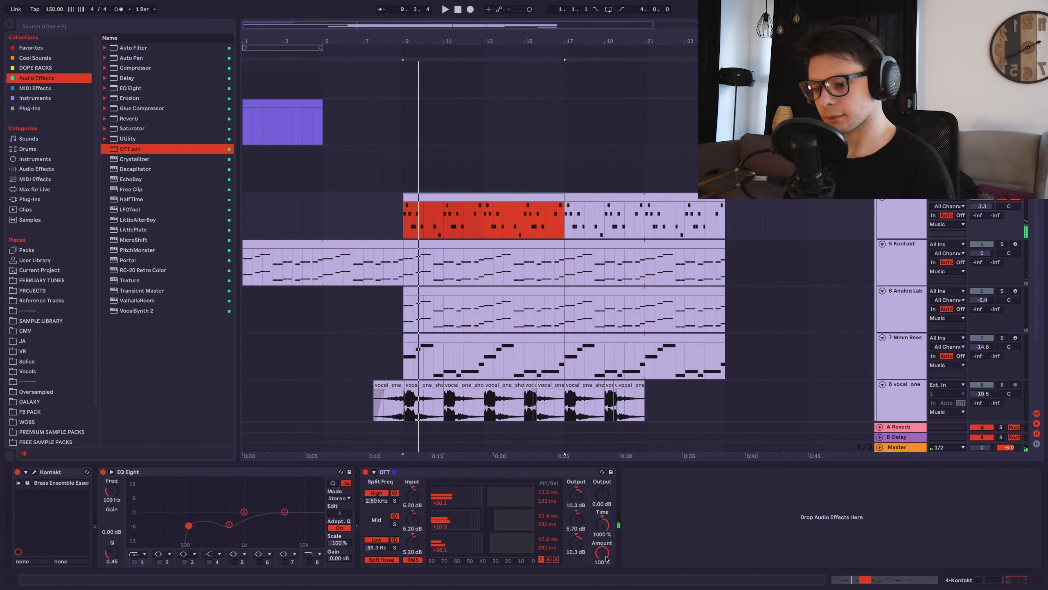
key("space")
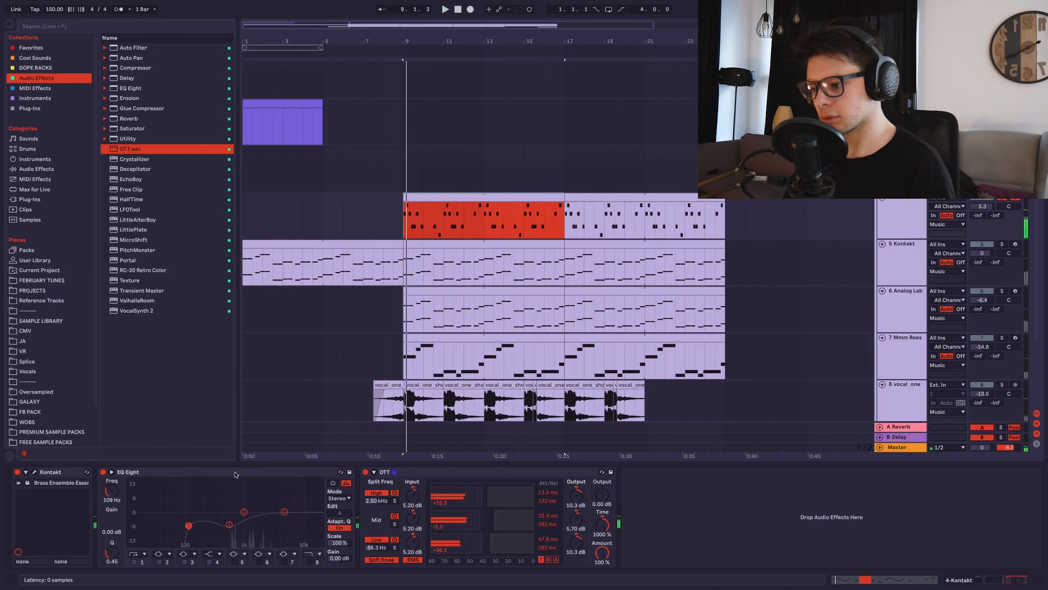
double_click(133, 88)
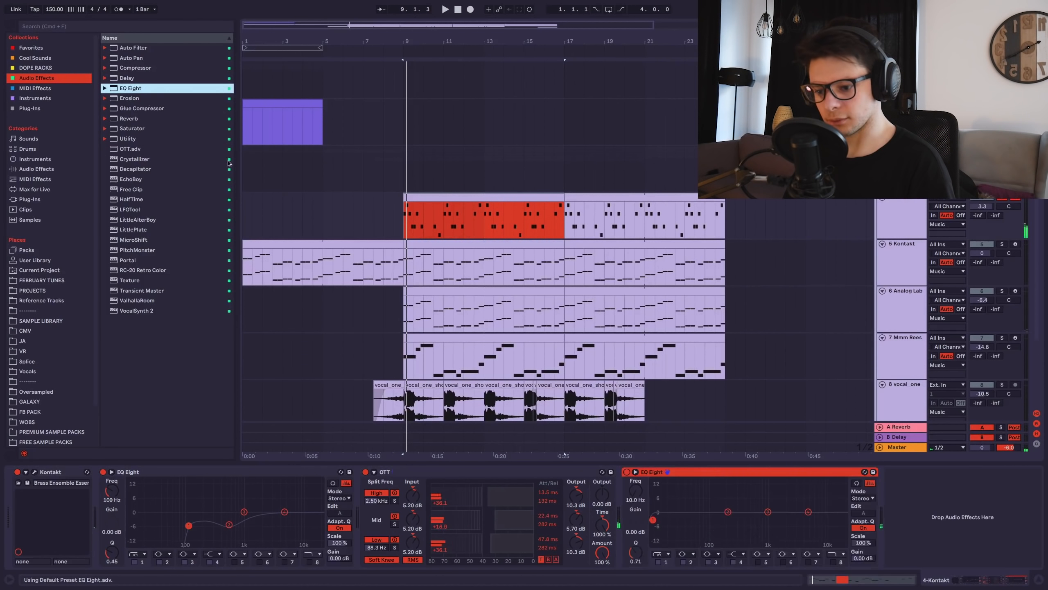
left_click_drag(751, 523, 747, 522)
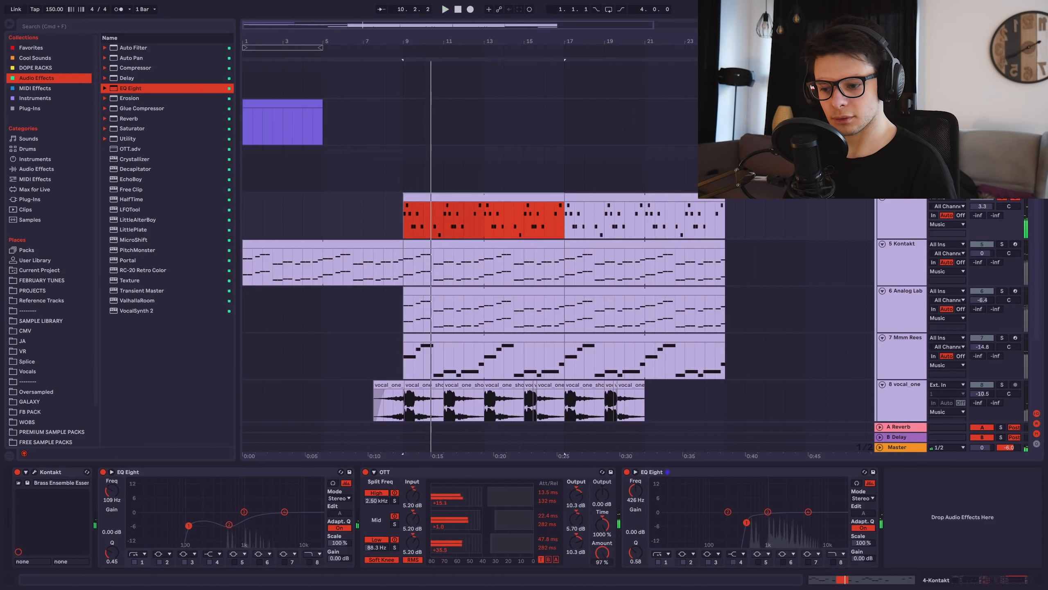
key("space")
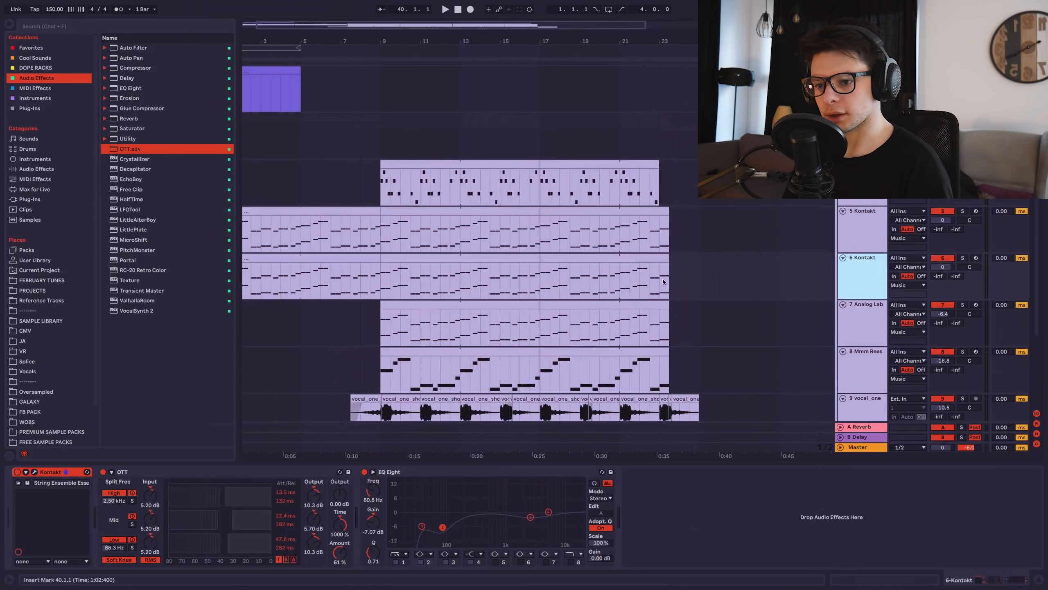
Solo the 6 Kontakt strings track and switch its articulation away from Staccato, auditioning around bar 23.
left_click(680, 250)
scroll(680, 255, "up", 5)
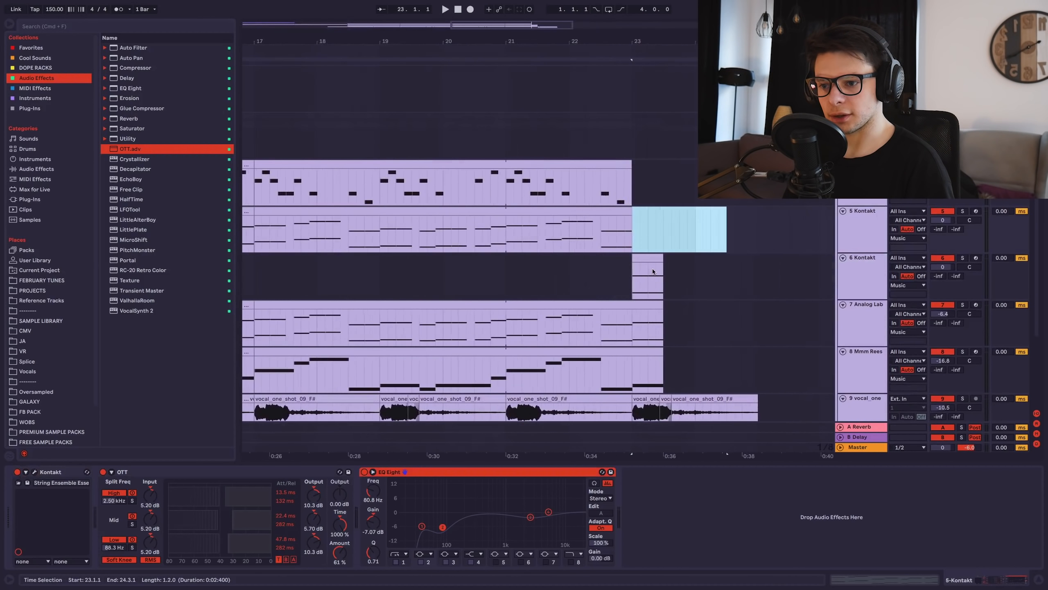
left_click(648, 256)
left_click(963, 258)
key("space")
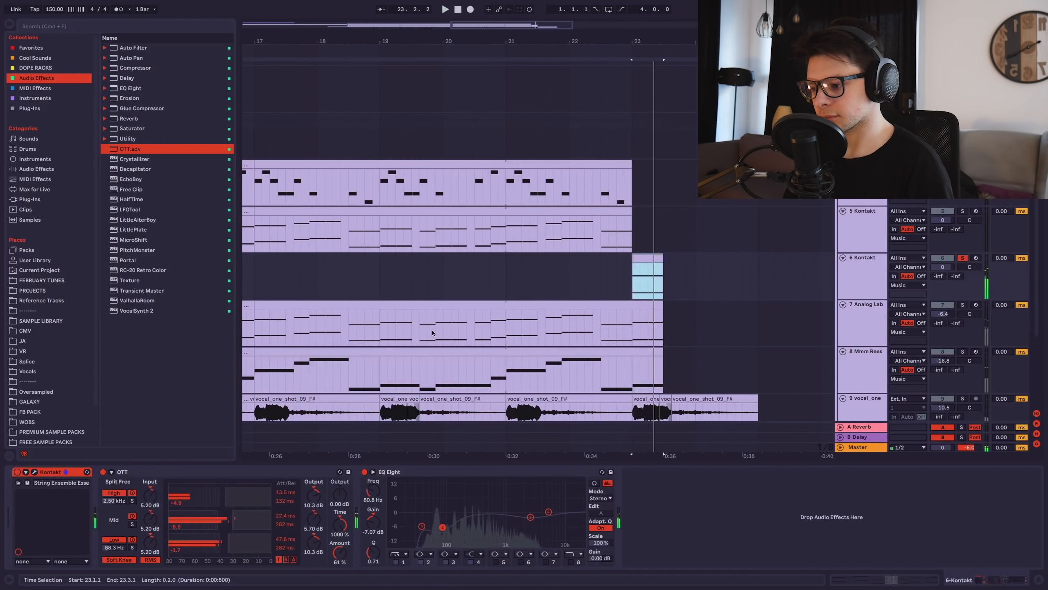
key("alt+super+p")
left_click(262, 276)
key("space")
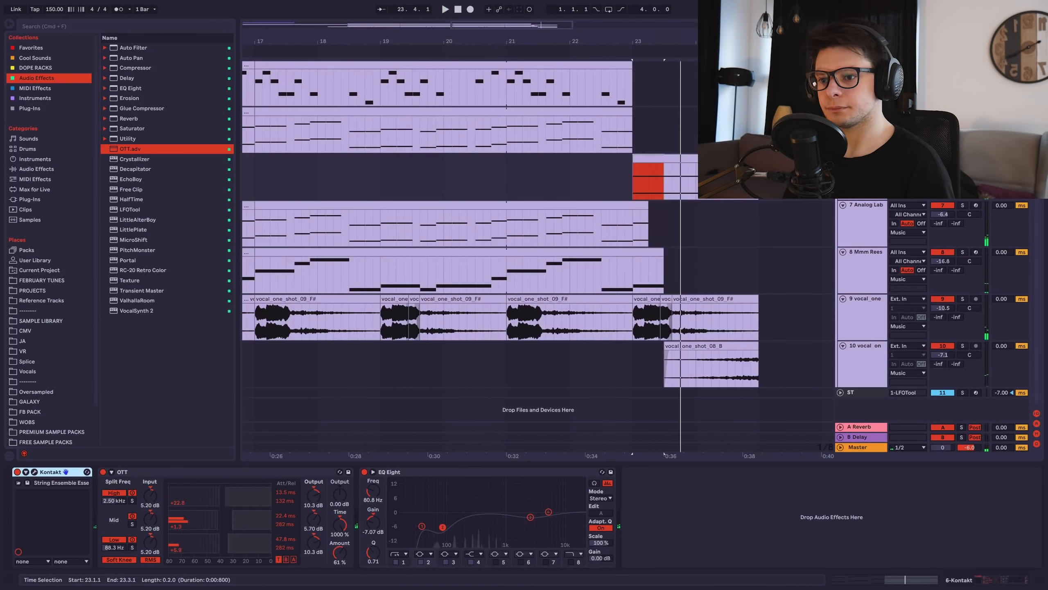
left_click(598, 185)
key("space")
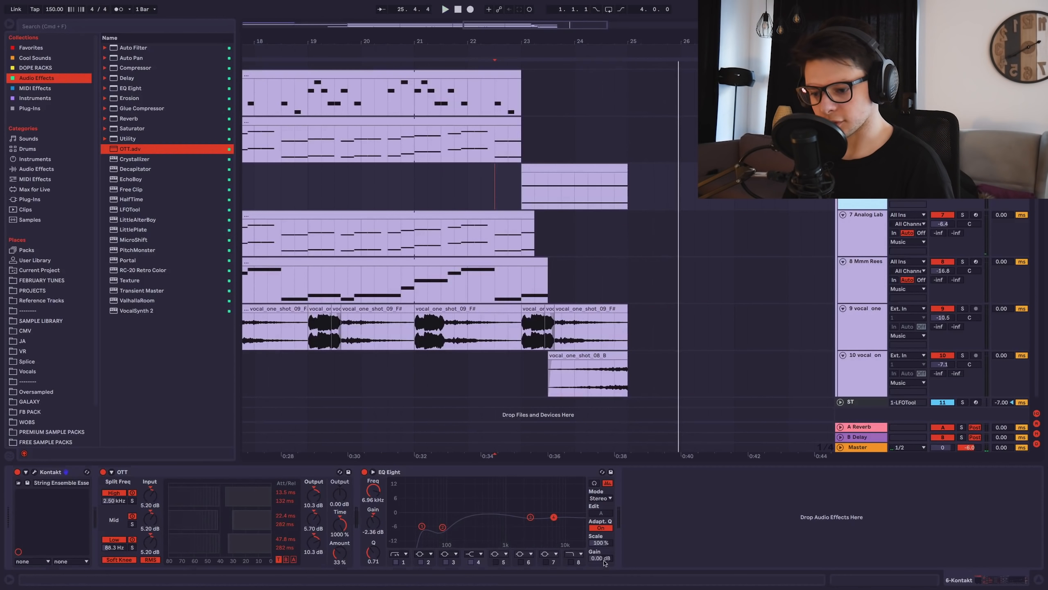
Show the EQ Eight output gain automation in a new lane and play from bar 23.
right_click(603, 559)
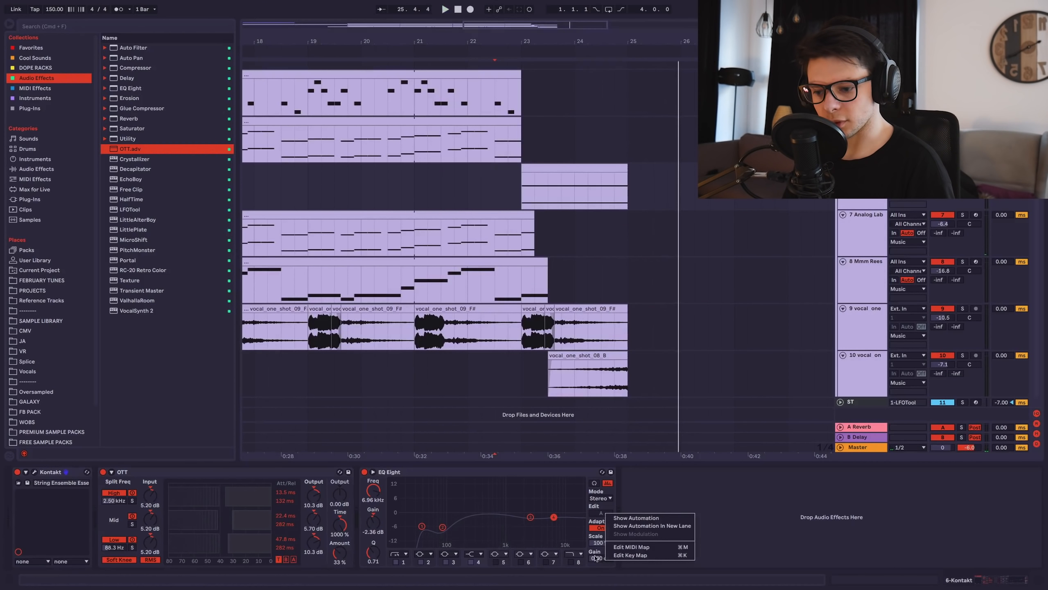
left_click(630, 524)
left_click(522, 226)
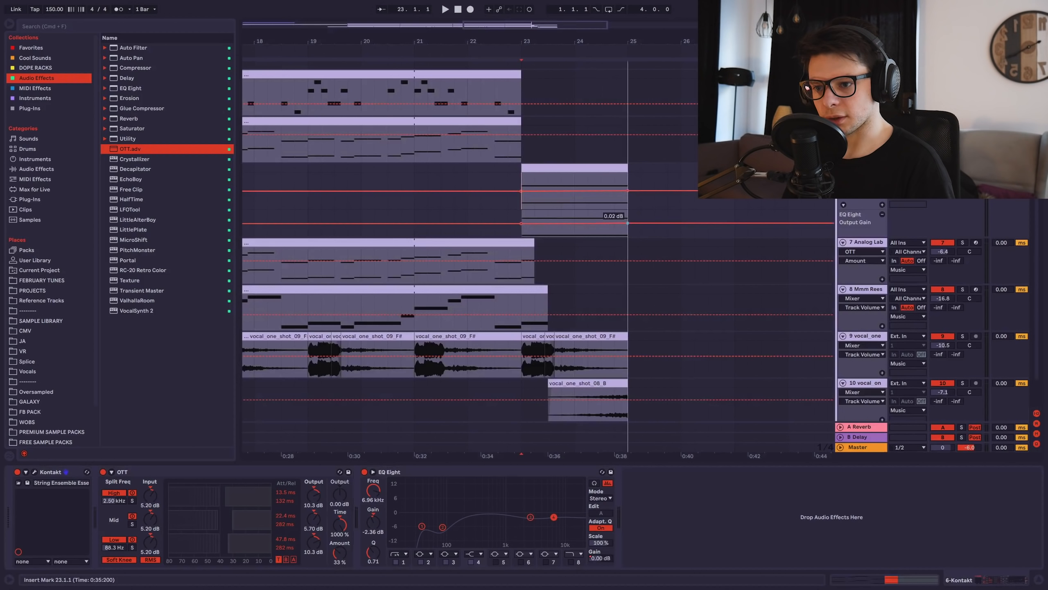
key("space")
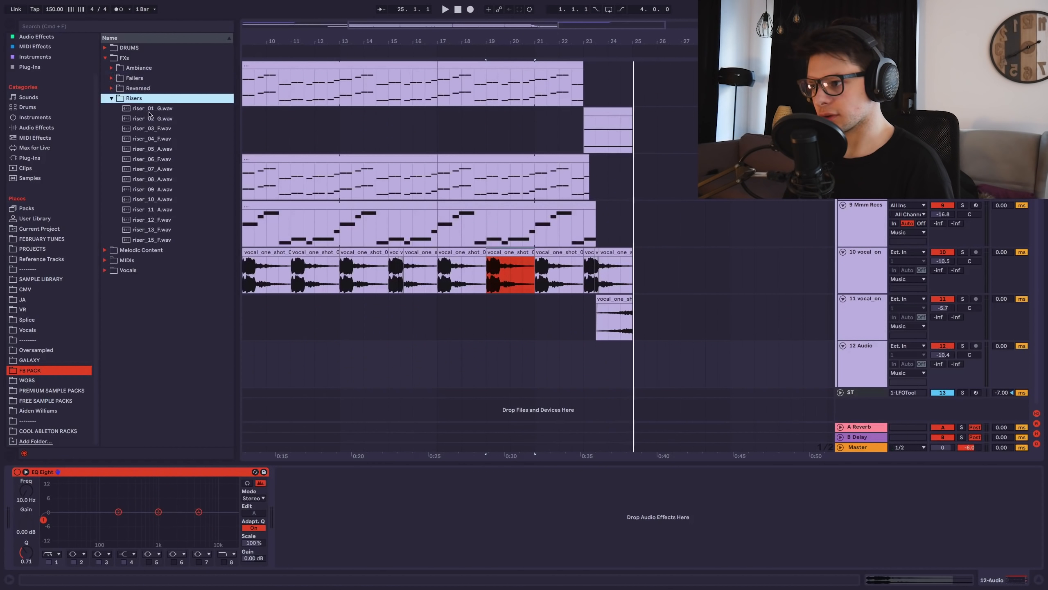
Place riser_01_G leading into bar 23 and a reversed kick, removing its tail past bar 25.
left_click(149, 111)
left_click_drag(175, 112, 442, 367)
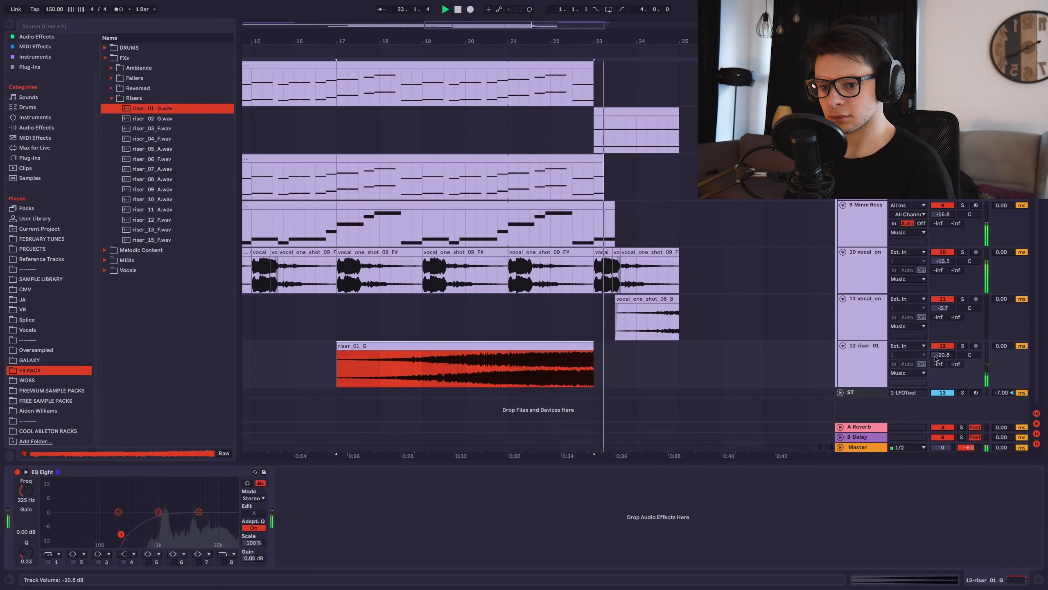
left_click_drag(161, 97, 651, 350)
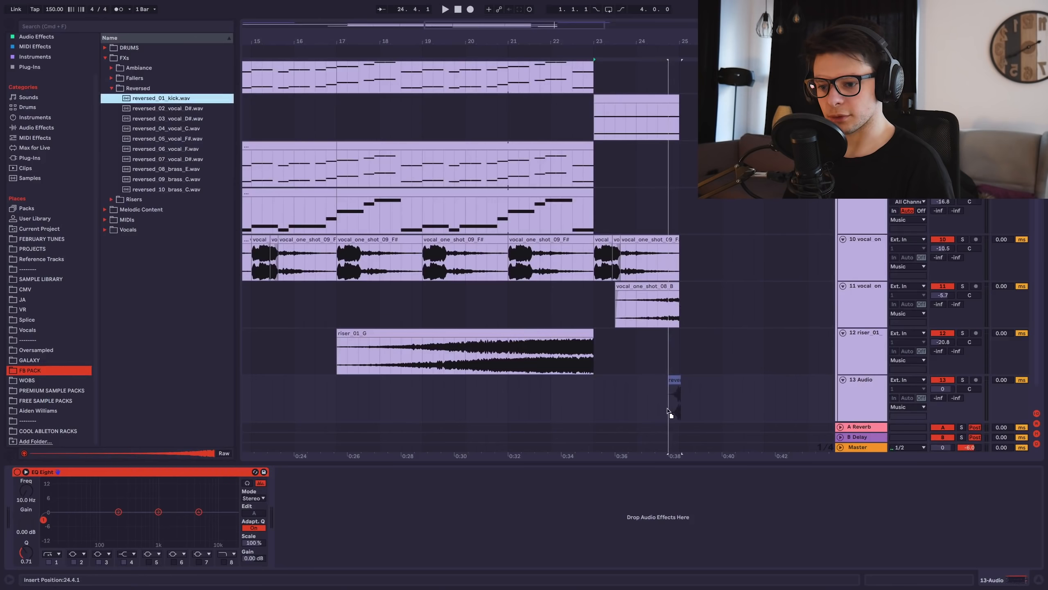
scroll(694, 387, "up", 5)
left_click_drag(668, 411, 659, 393)
key("Delete")
left_click(613, 406)
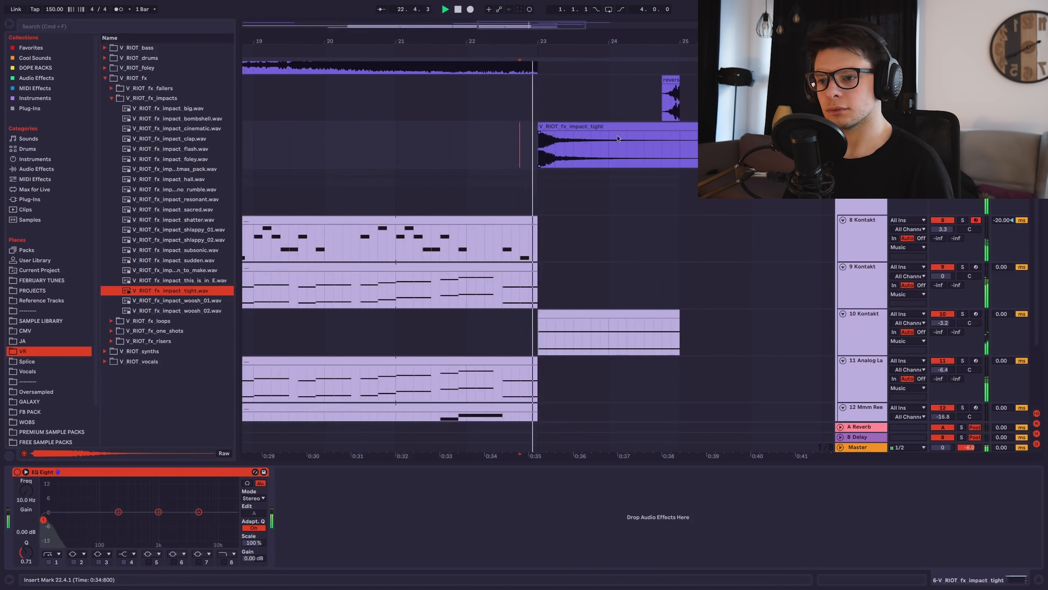
Split the impact clip at bar 25 and delete the part after it.
double_click(618, 138)
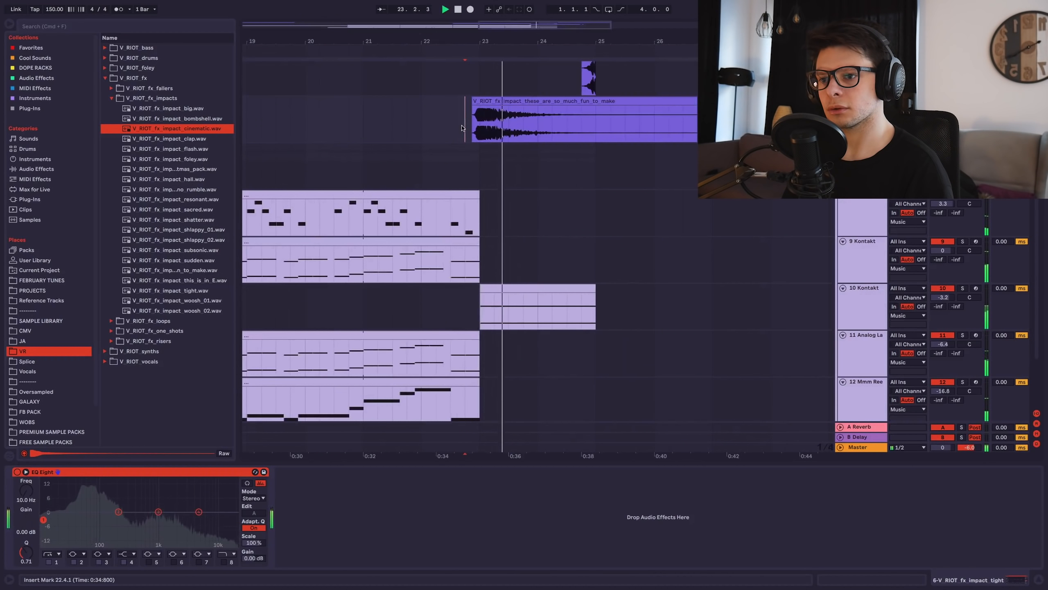
left_click(595, 124)
key("super+e")
key("Delete")
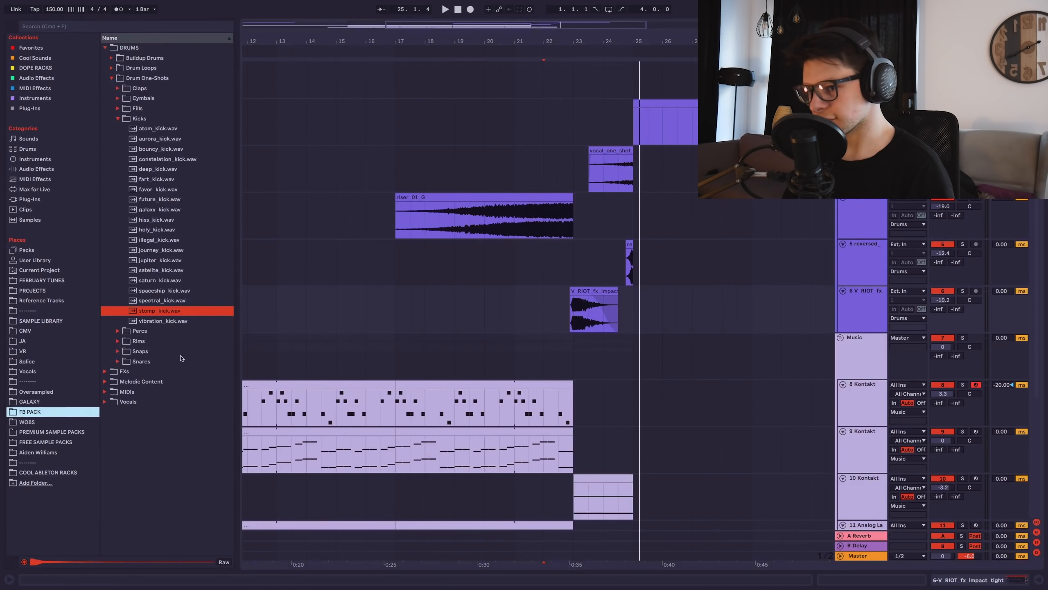
key("plus")
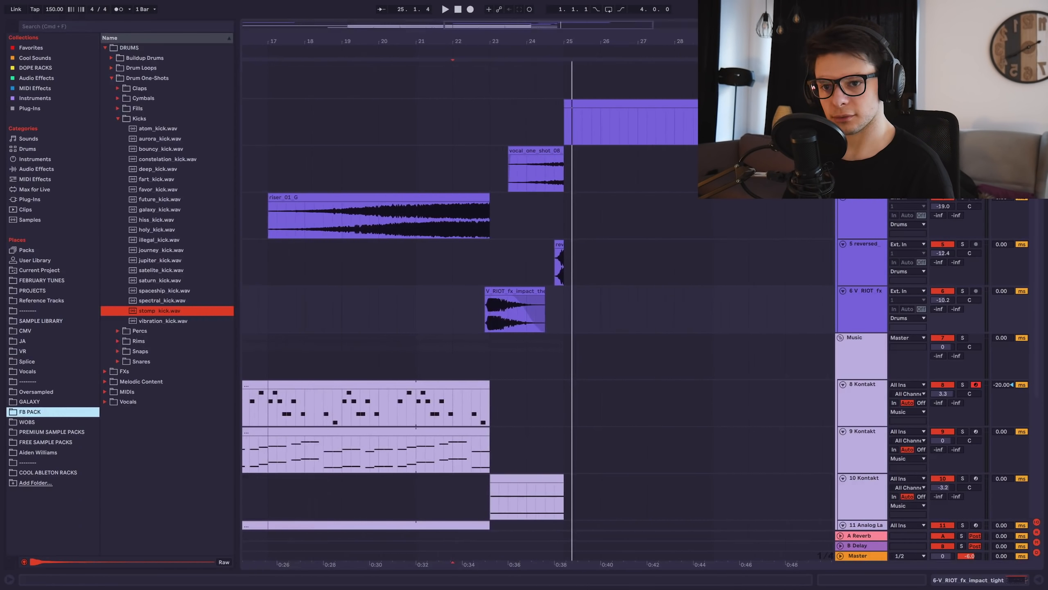
Browse Drum Loops > Full Loops and preview drum_loop_full_03_145.
scroll(658, 201, "up", 3)
scroll(524, 169, "up", 3)
scroll(524, 168, "right", 1)
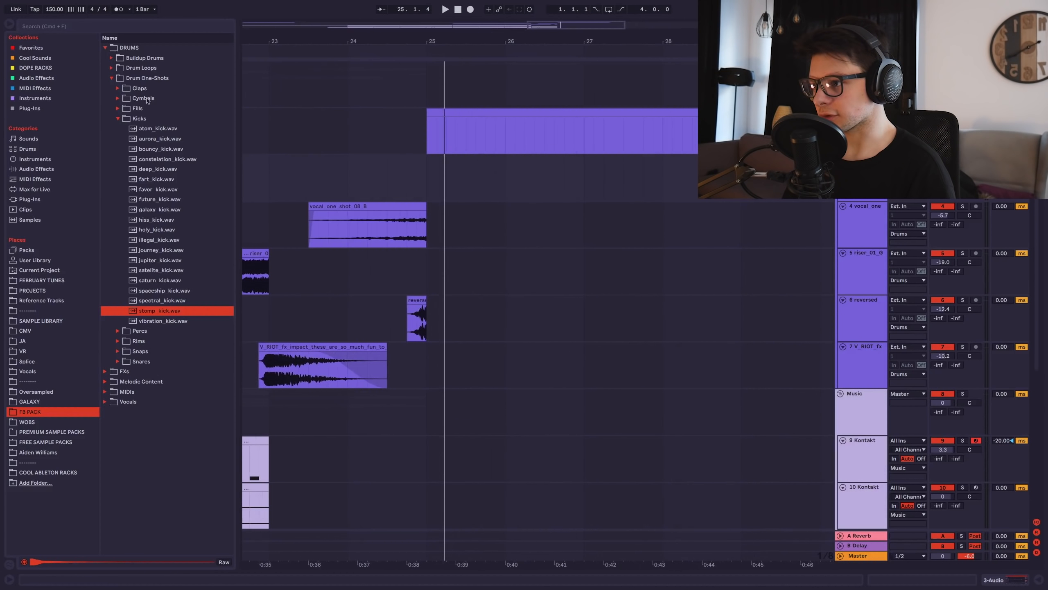
left_click(111, 77)
left_click(112, 67)
left_click(119, 89)
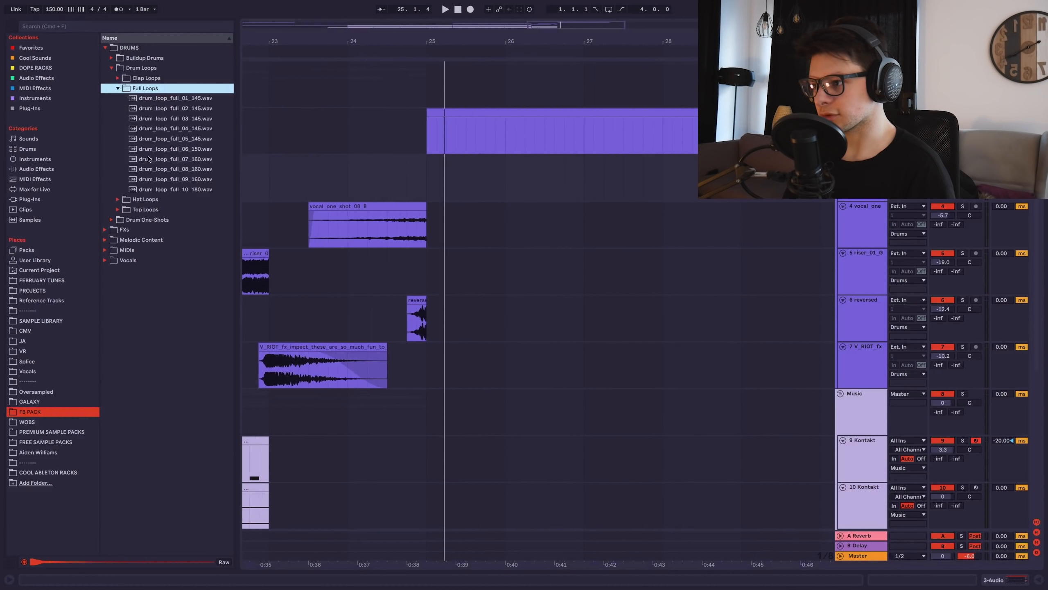
left_click(191, 118)
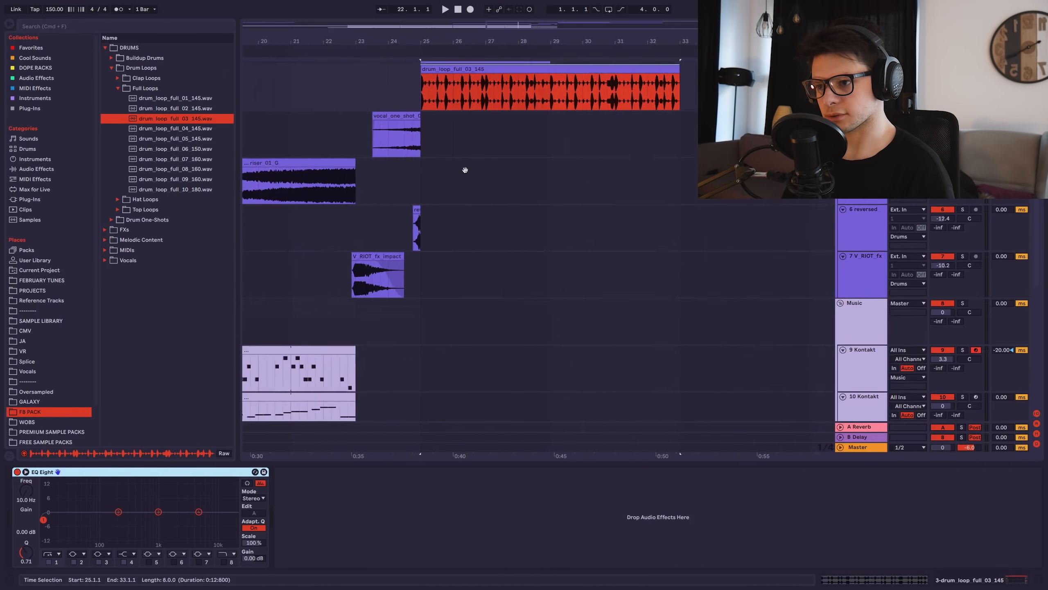
Select the drum loop clip at bar 25 and play from just before bar 25.
scroll(460, 191, "up", 3)
left_click(456, 143)
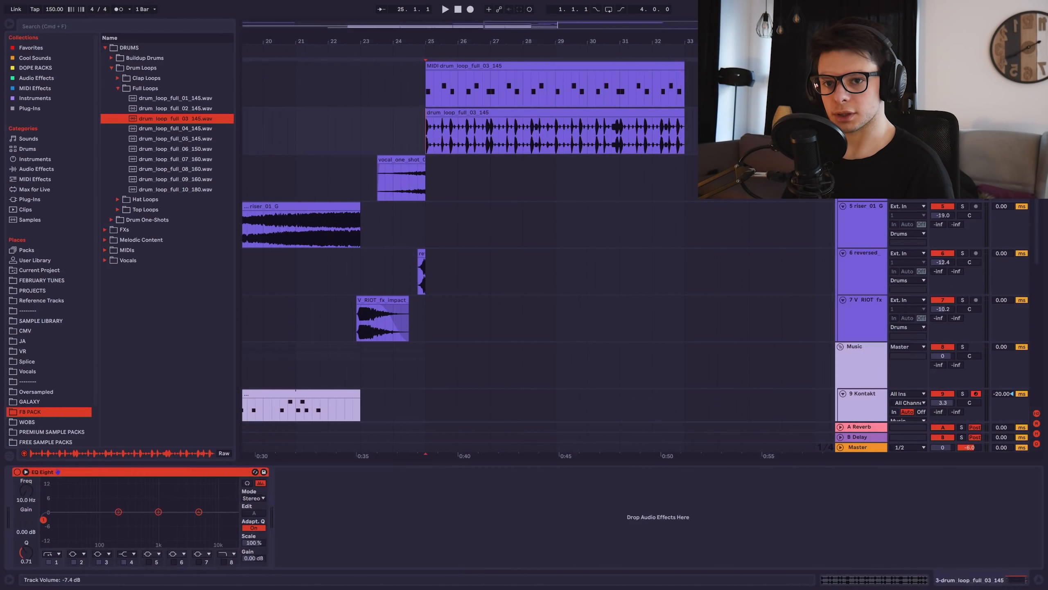
scroll(506, 170, "up", 5)
scroll(487, 171, "up", 1)
scroll(486, 171, "left", 2)
left_click(382, 178)
key("space")
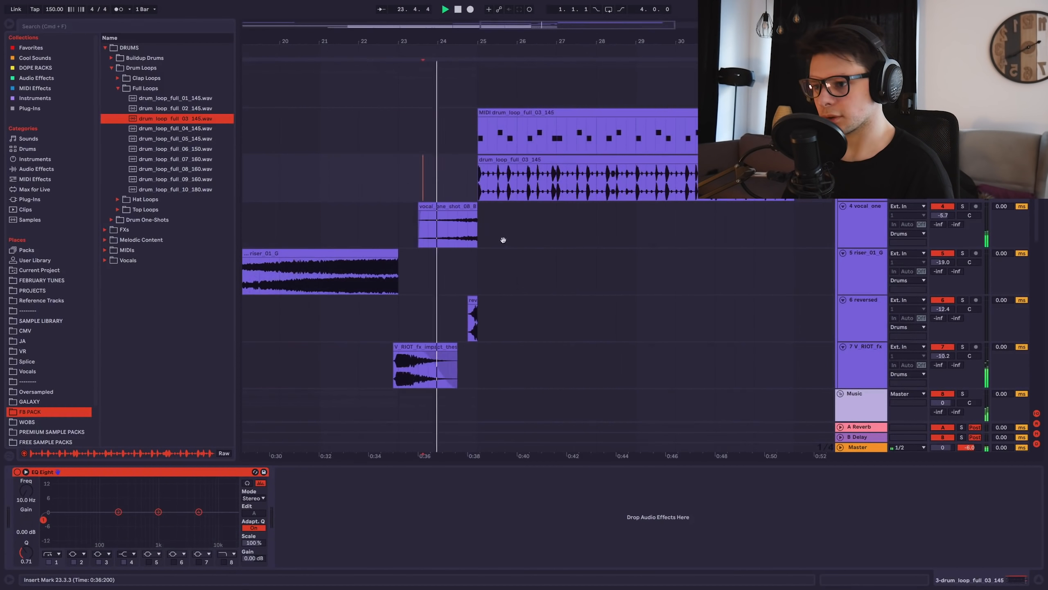
Move the new MIDI track up above the 9 Kontakt track.
scroll(403, 248, "down", 2)
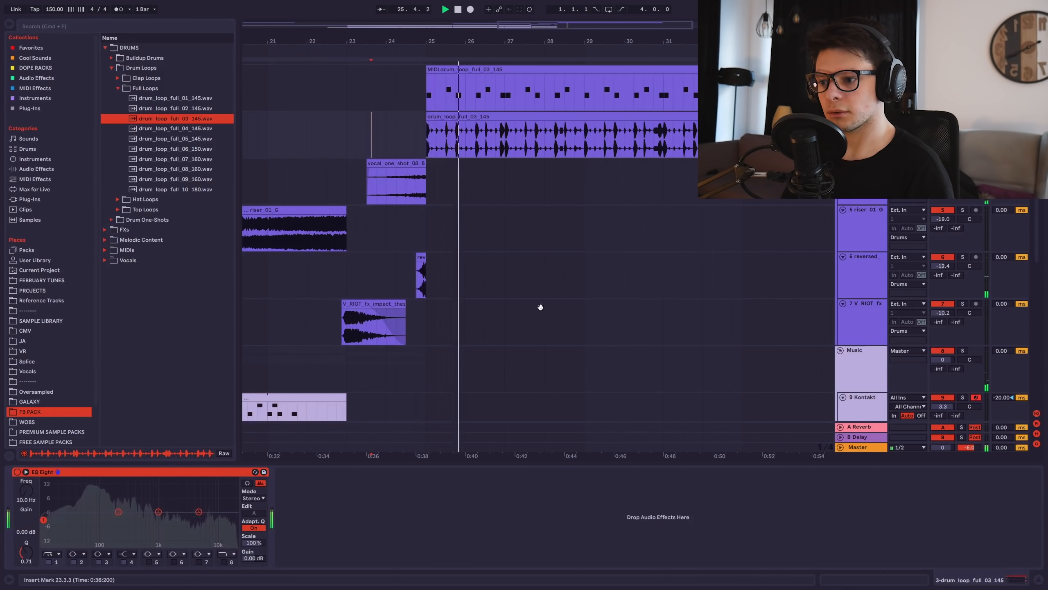
left_click_drag(862, 252, 863, 210)
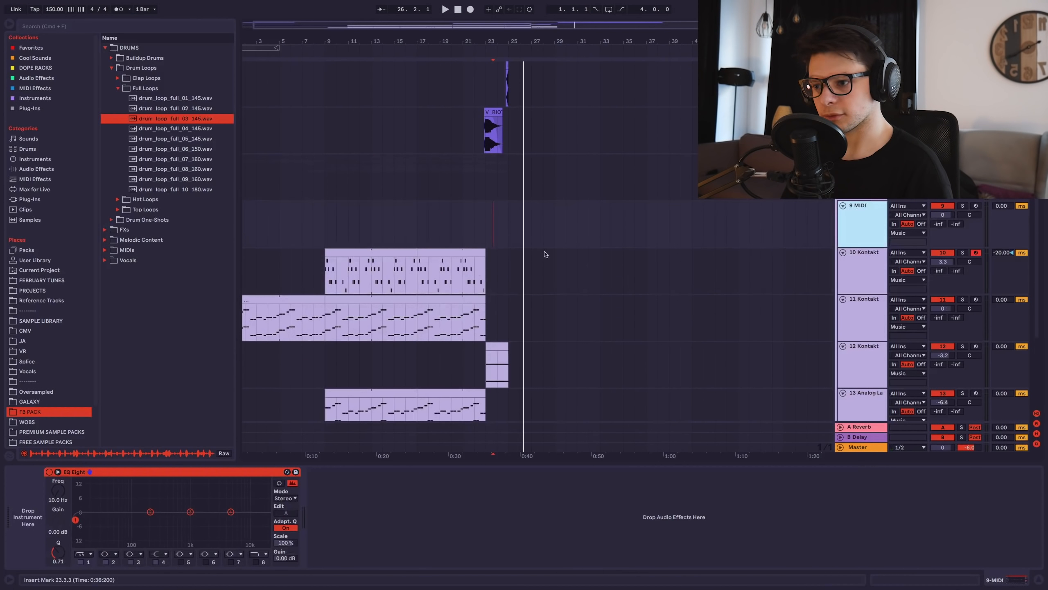
scroll(367, 267, "up", 2)
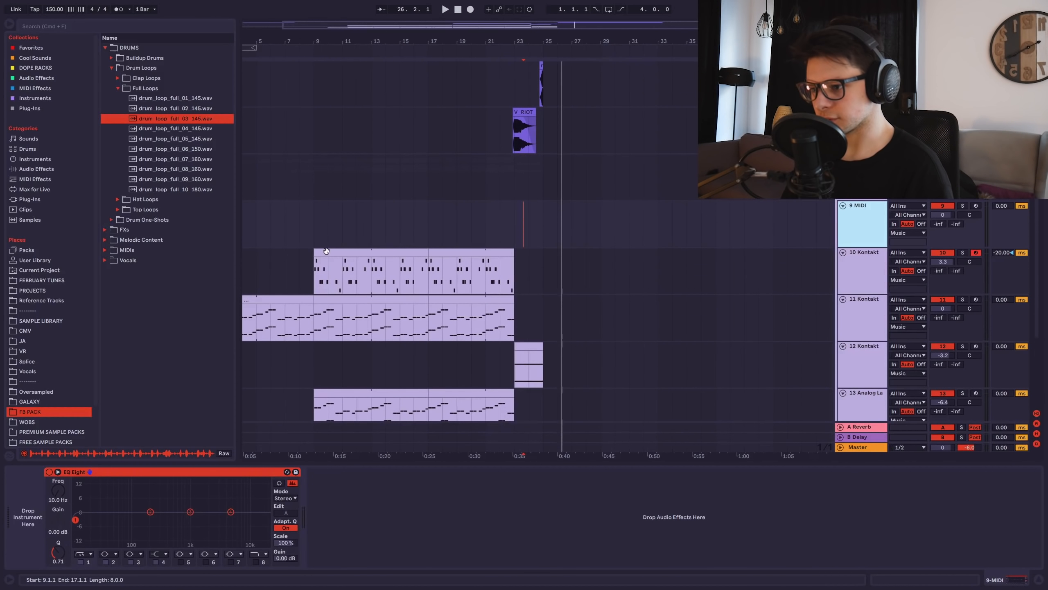
Copy a clip onto the empty MIDI track at bar 25.
left_click_drag(327, 252, 556, 224)
scroll(556, 224, "up", 3)
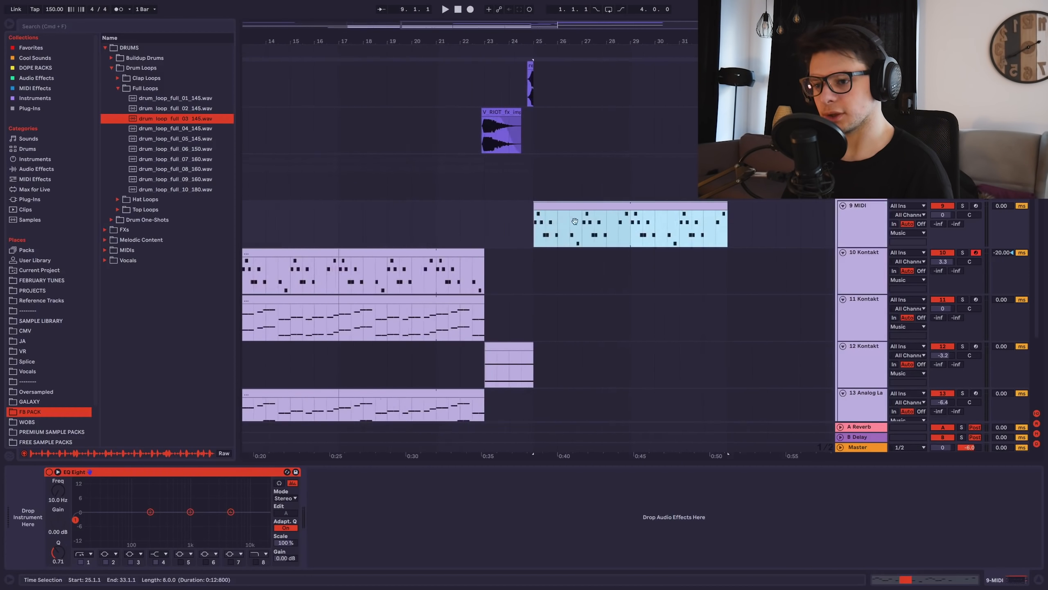
scroll(410, 205, "right", 2)
scroll(410, 206, "up", 1)
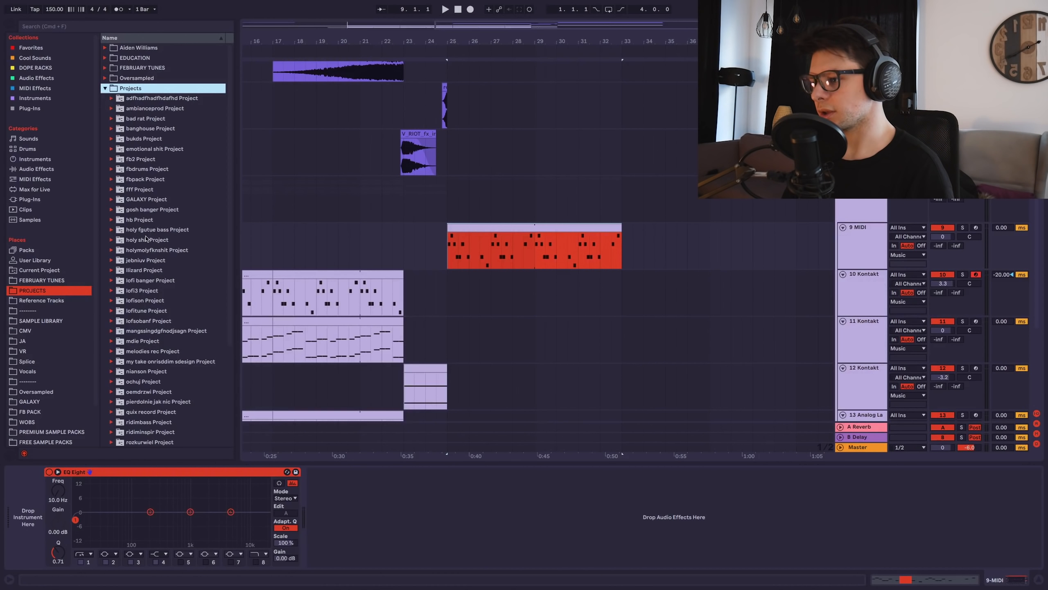
Browse the contents of the holy fgutue bass Project folder in Places, then collapse it.
left_click(111, 231)
key("Down")
key("Right")
key("Down")
key("Down")
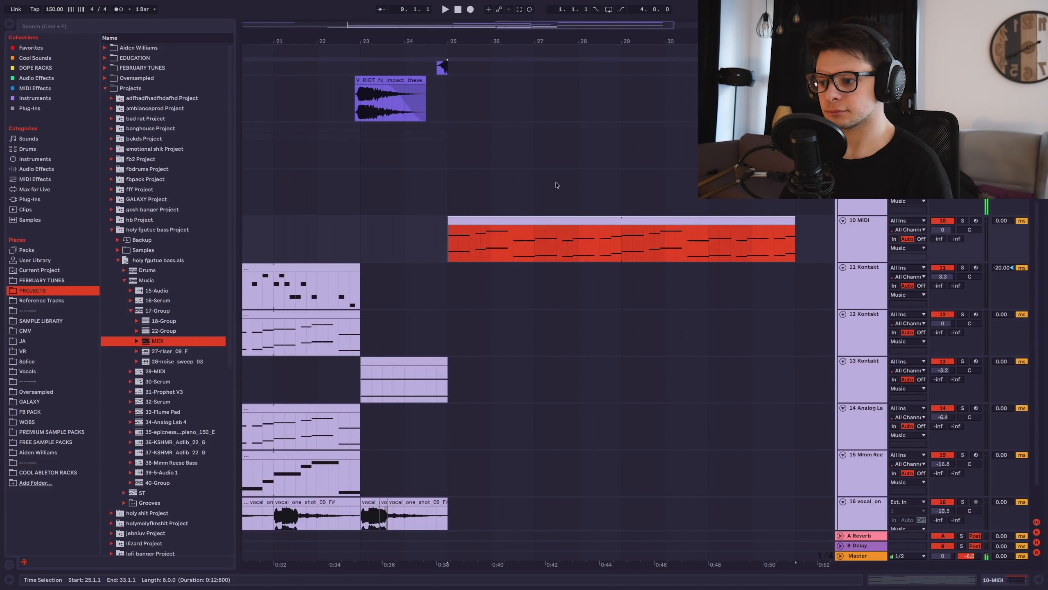
left_click(111, 229)
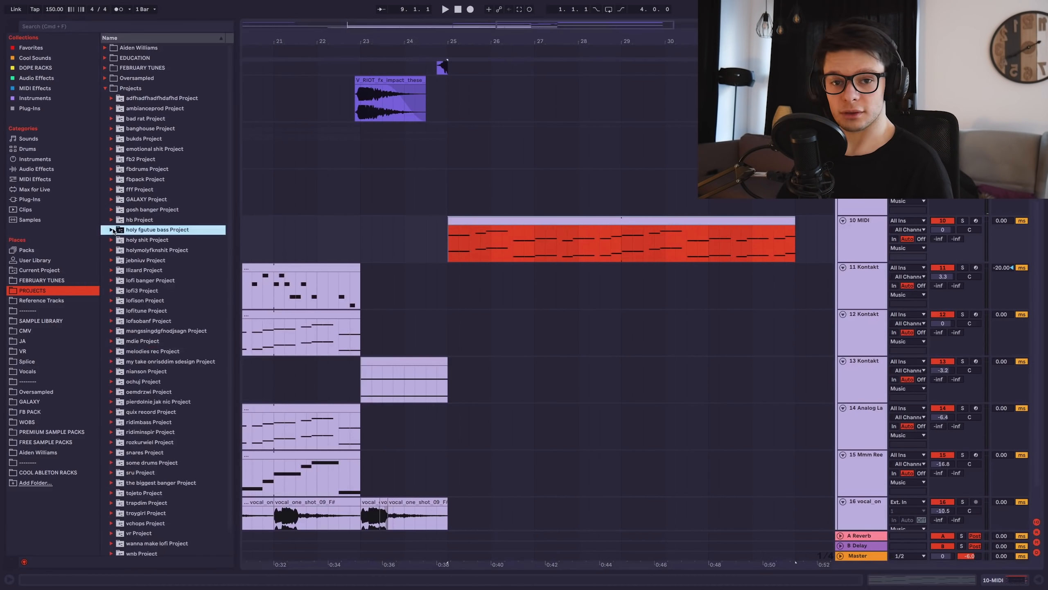
scroll(456, 200, "down", 2)
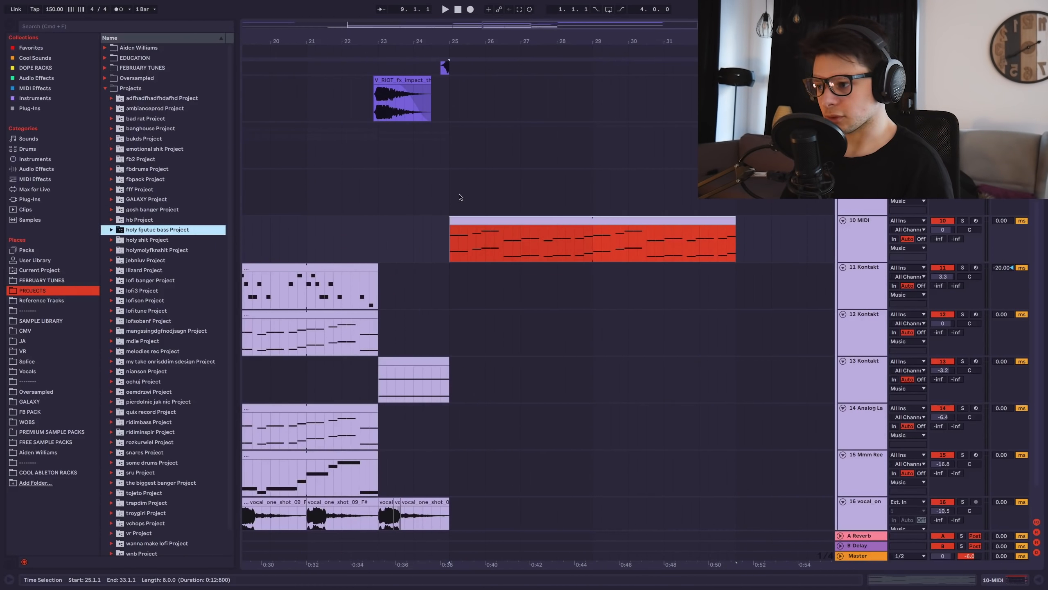
Load Serum on 10 MIDI, set ENV1 release to 83 ms, and lower the E3 chord note to D#3.
left_click(37, 98)
left_click_drag(127, 120, 248, 162)
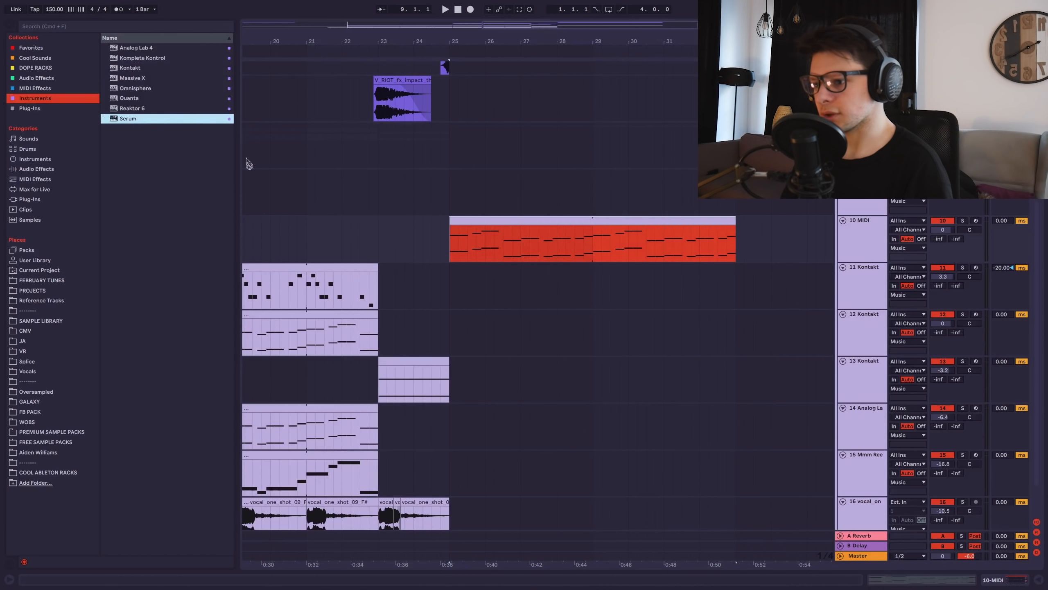
left_click_drag(504, 247, 504, 247)
key("space")
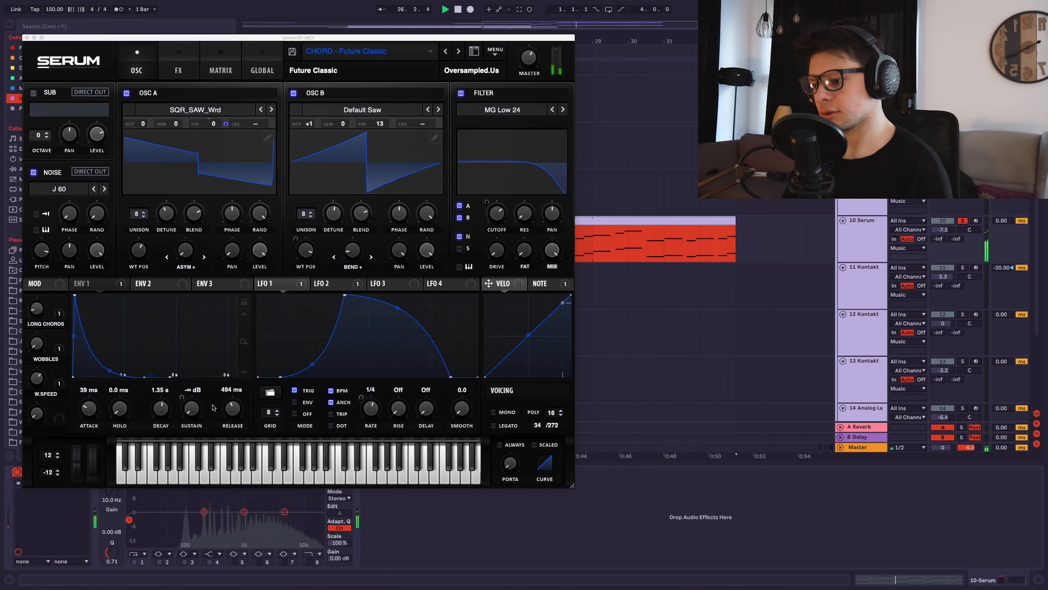
mouse_move(232, 408)
left_mouse_down()
mouse_move(232, 425)
mouse_move(231, 415)
left_mouse_up()
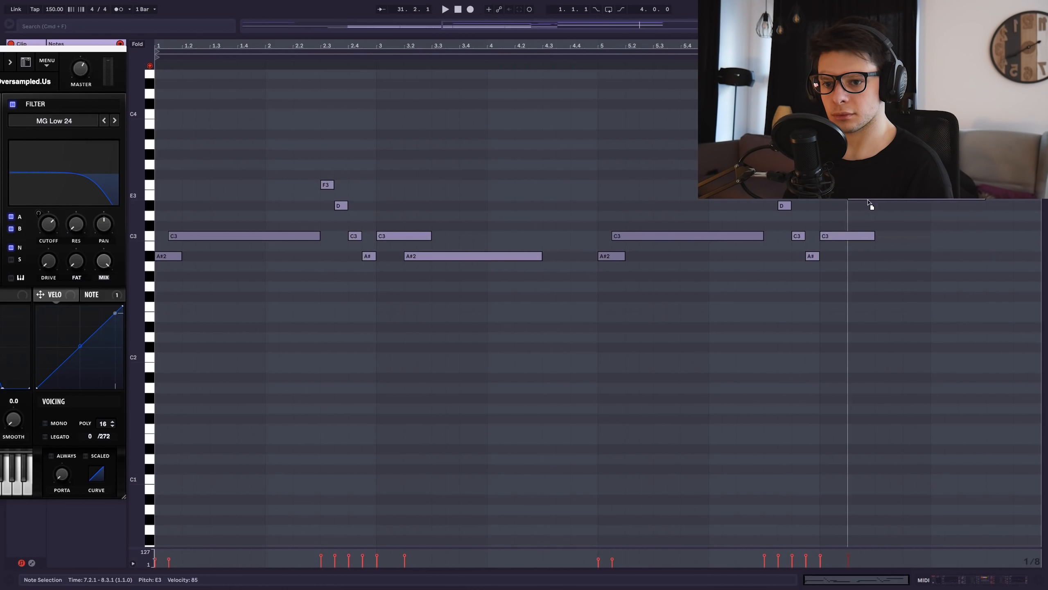
left_click_drag(868, 201, 866, 204)
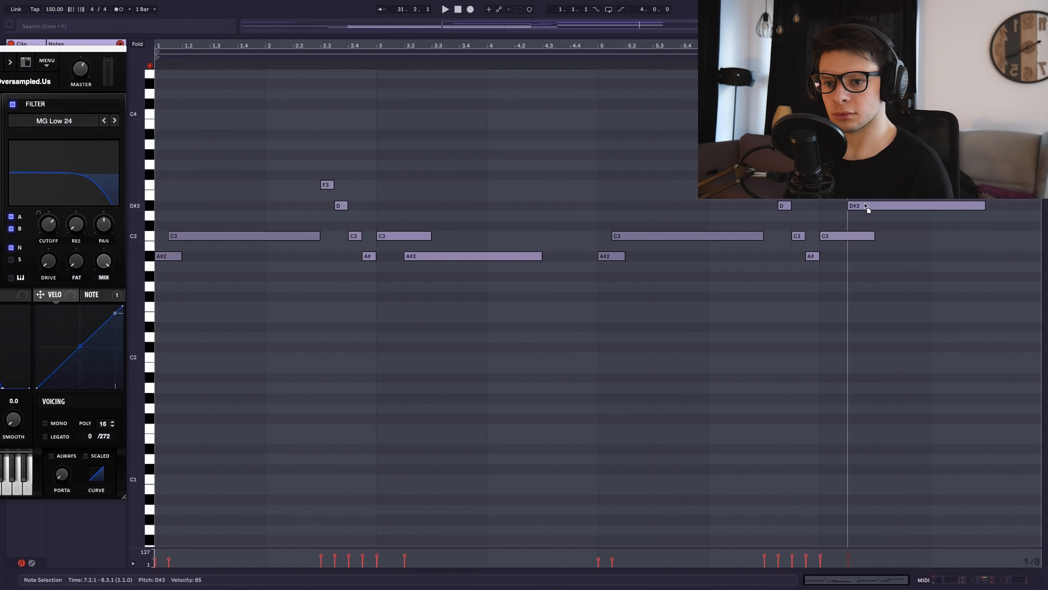
Play the chords from a new point, return to the full arrangement and move Serum aside.
left_click(751, 285)
key("space")
key("shift+Tab")
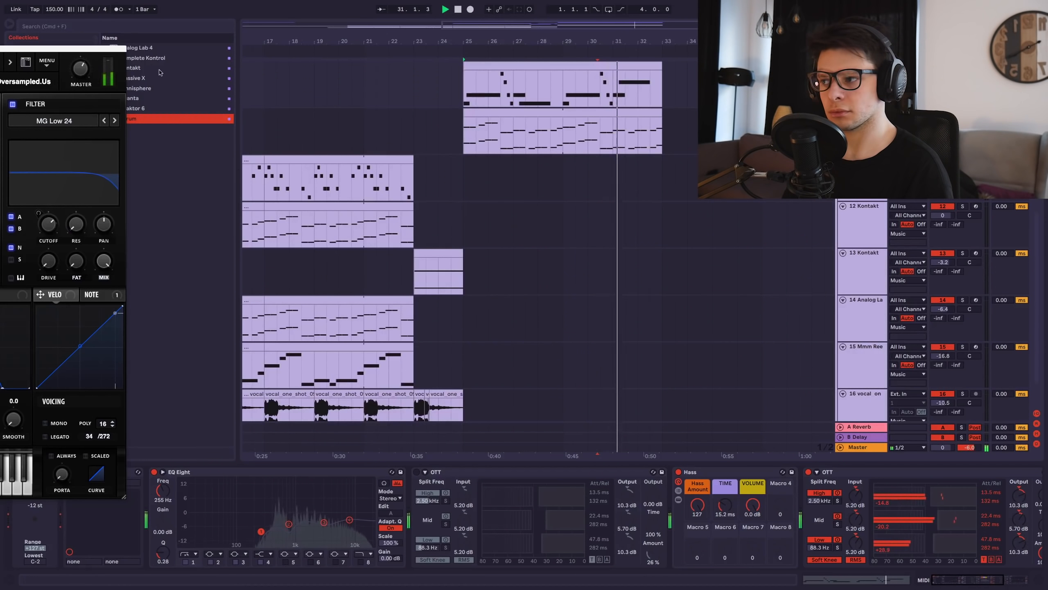
left_click_drag(116, 49, 84, 47)
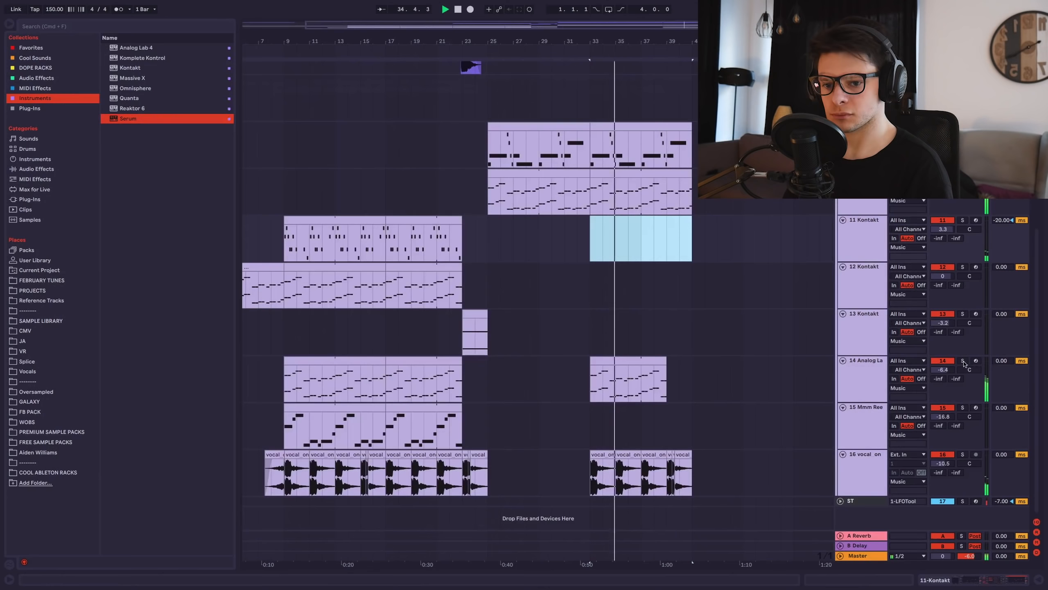
Solo and unsolo Analog Lab track 14, then select its bars 33–39 clip and the track.
left_click(963, 361)
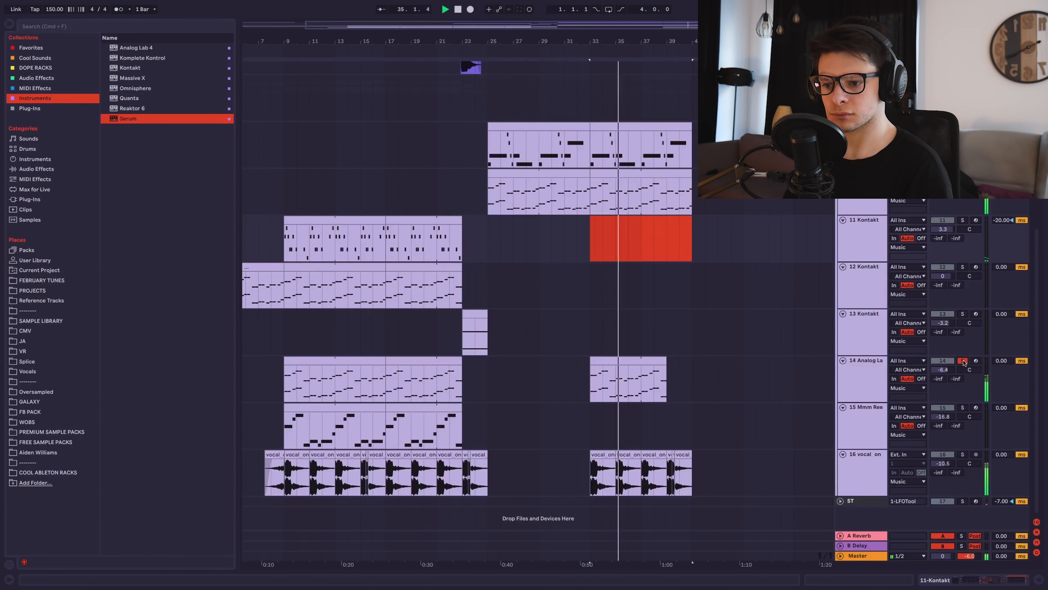
left_click(963, 362)
left_click(654, 360)
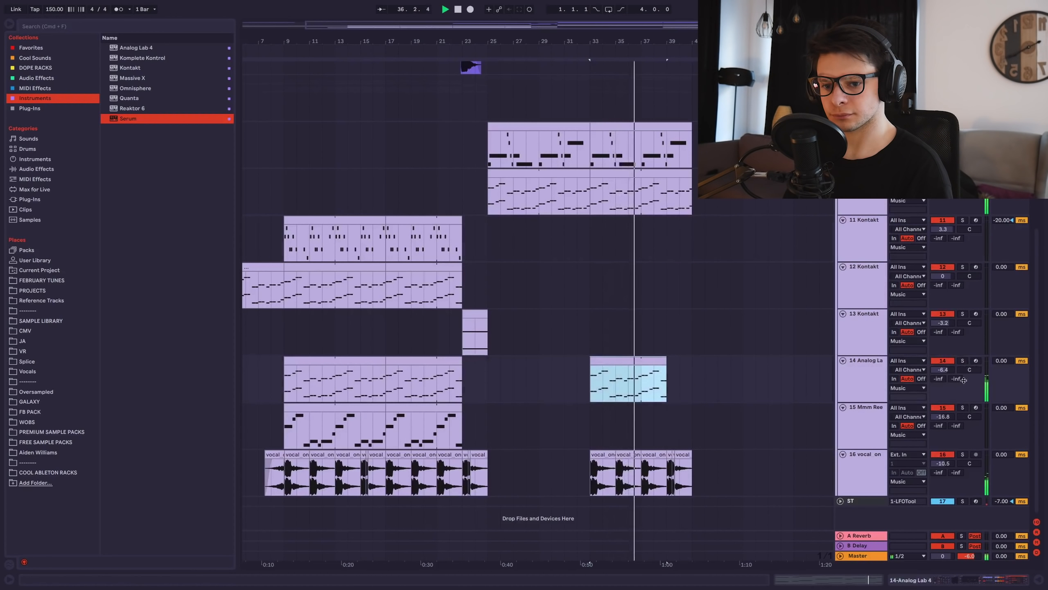
left_click(852, 378)
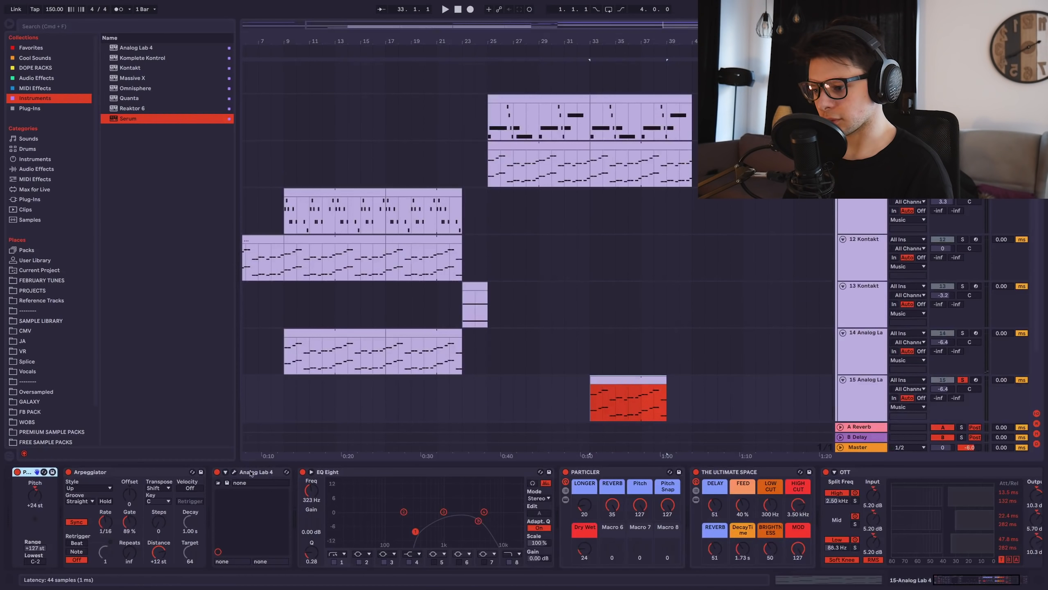
Replace Analog Lab 4 with Serum and give oscillator A 7 unison voices.
left_click(263, 479)
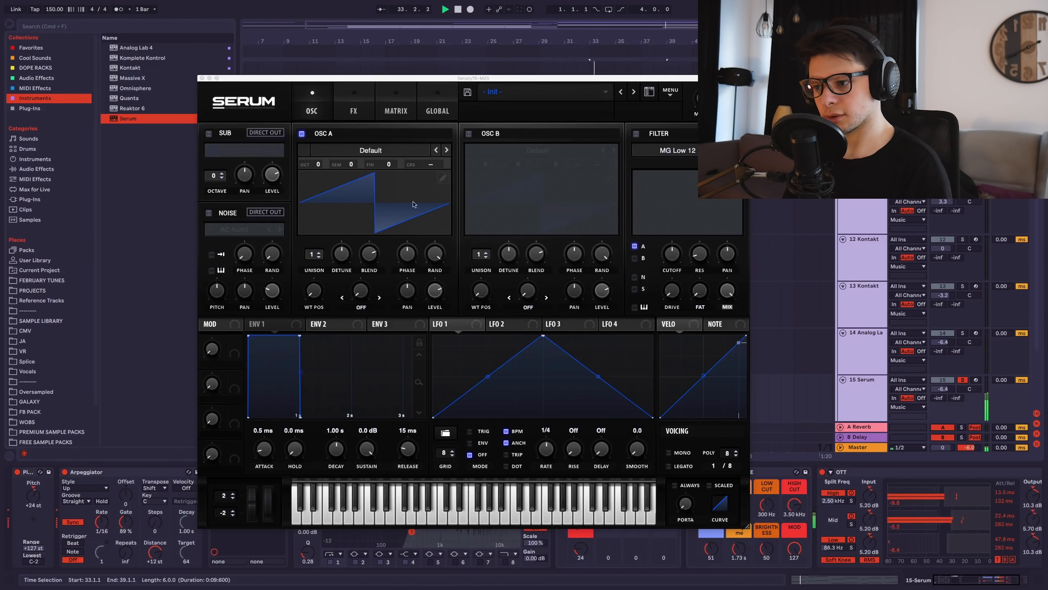
key("space")
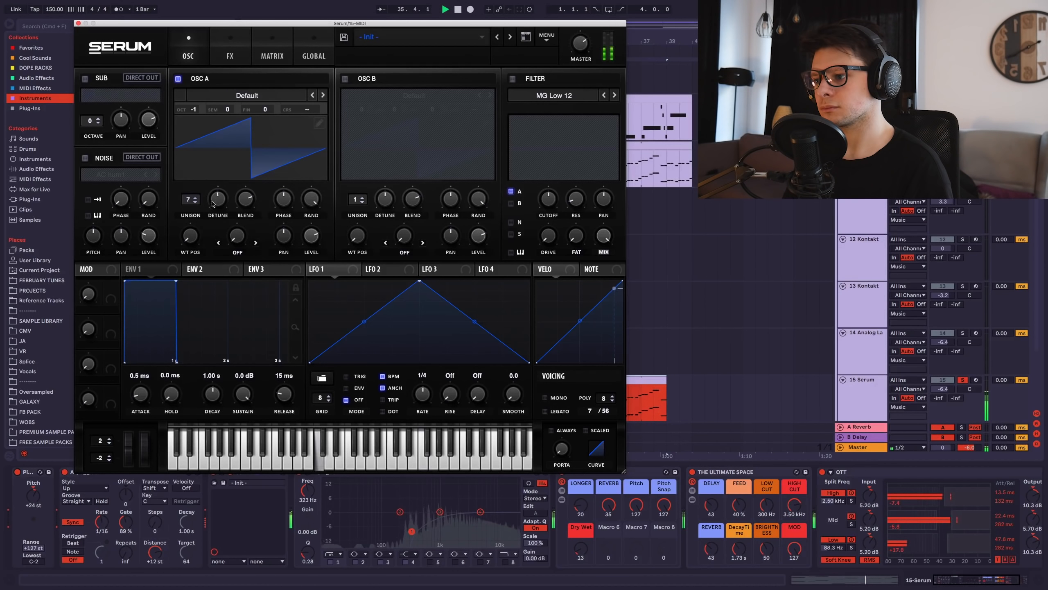
left_click_drag(218, 198, 217, 192)
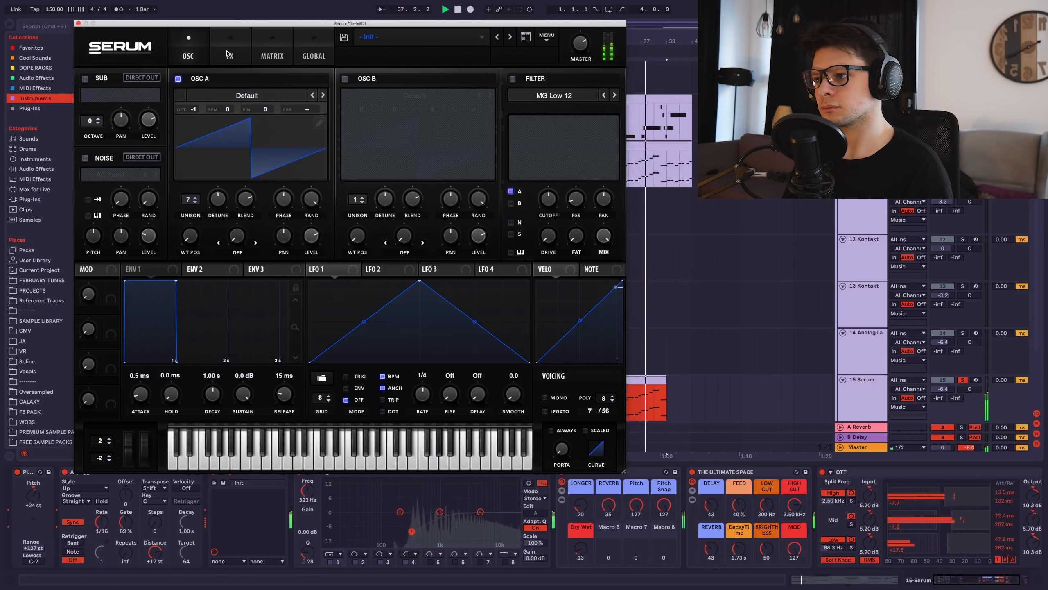
Enable chorus, shorten ENV1 decay, modulate the chorus filter with ENV1 at ~1.4 kHz, then disable chorus.
left_click(230, 56)
left_click(89, 155)
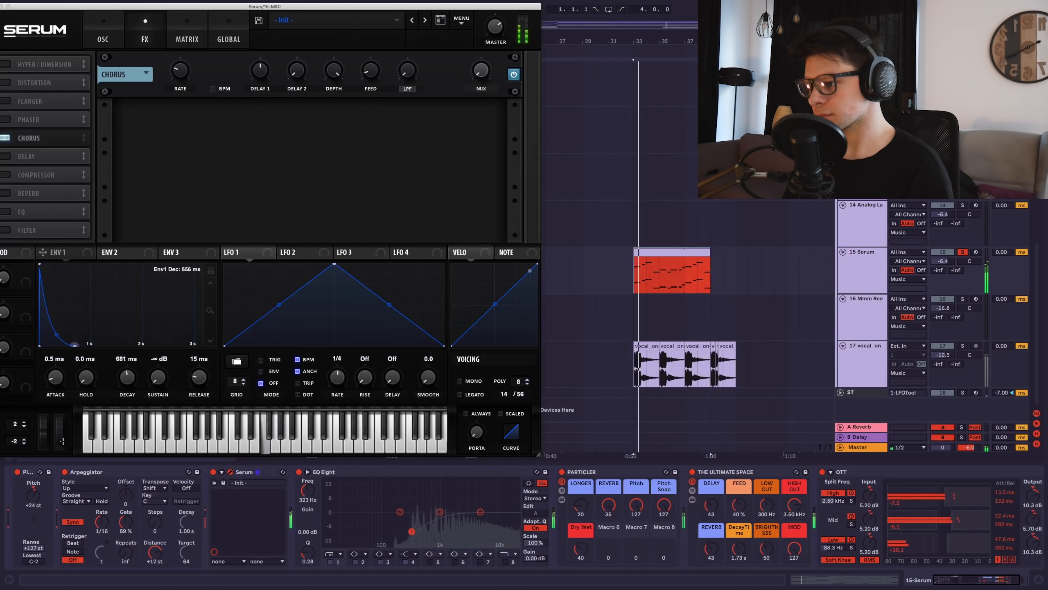
left_click_drag(63, 441, 47, 441)
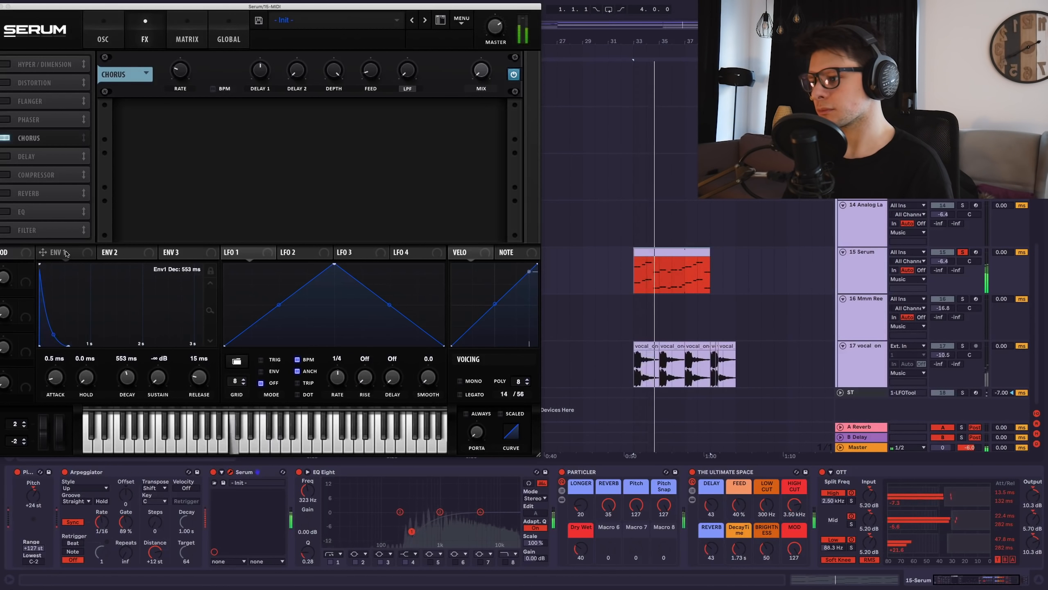
left_click_drag(43, 252, 407, 70)
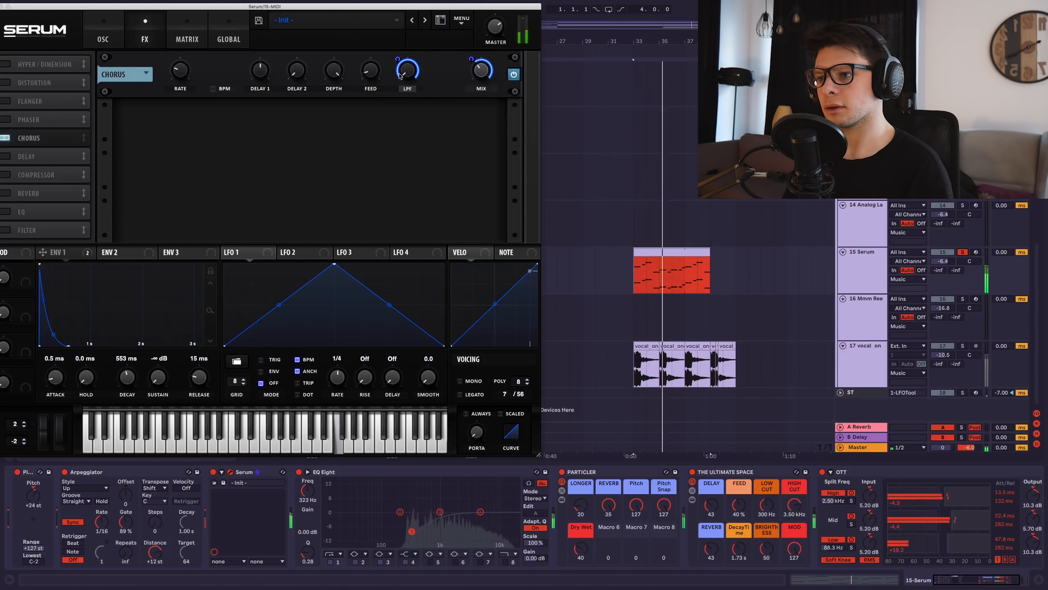
left_click_drag(411, 71, 421, 40)
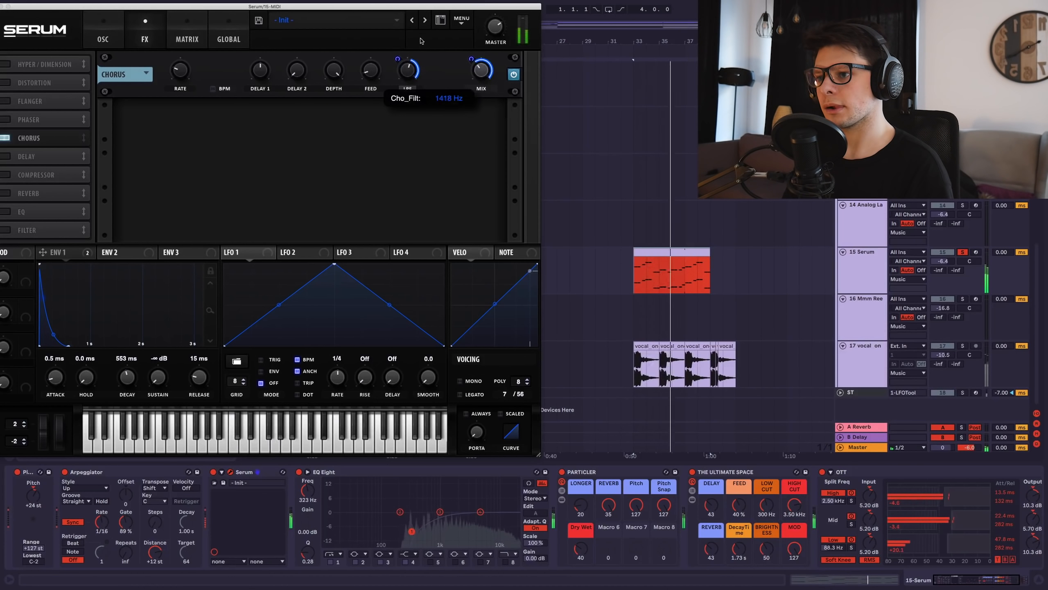
left_click(513, 74)
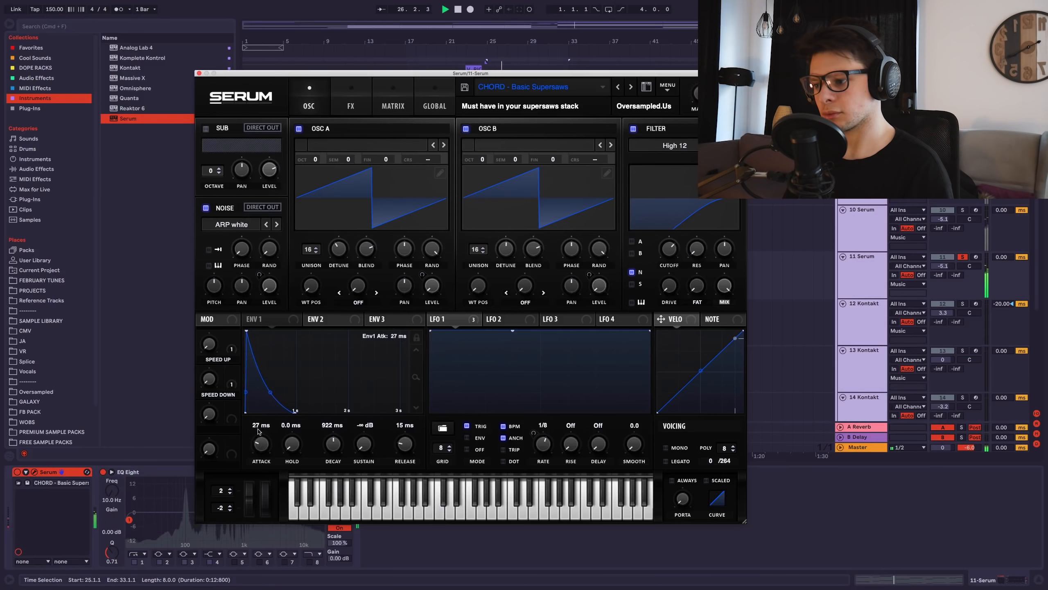
scroll(259, 430, "down", 2)
Raise Serum oscillators A and B by one octave and unsolo the 10 Serum track.
left_click_drag(480, 158, 481, 151)
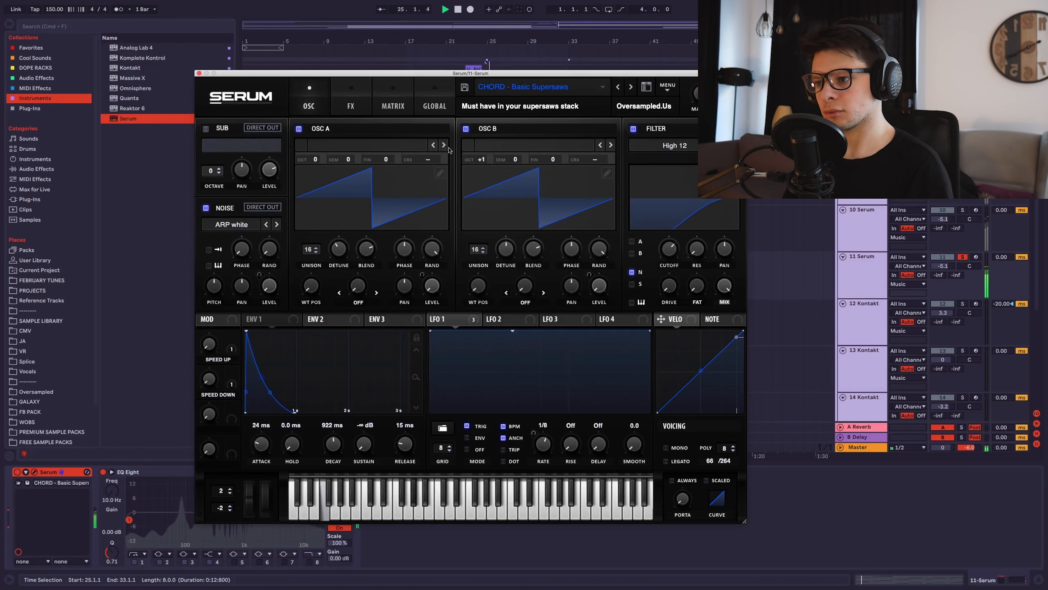
left_click_drag(314, 159, 320, 148)
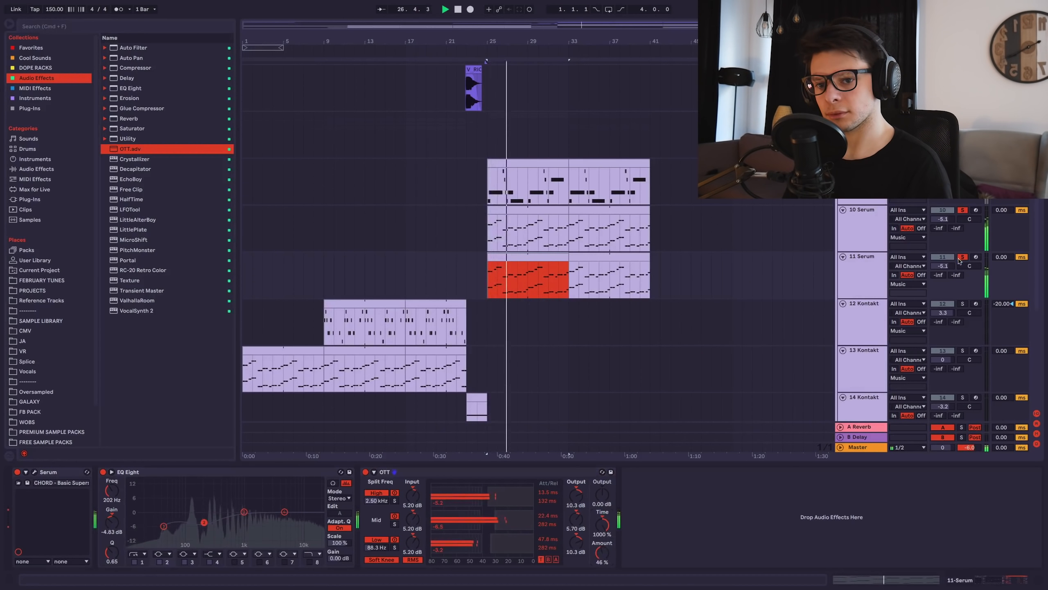
left_click(962, 257)
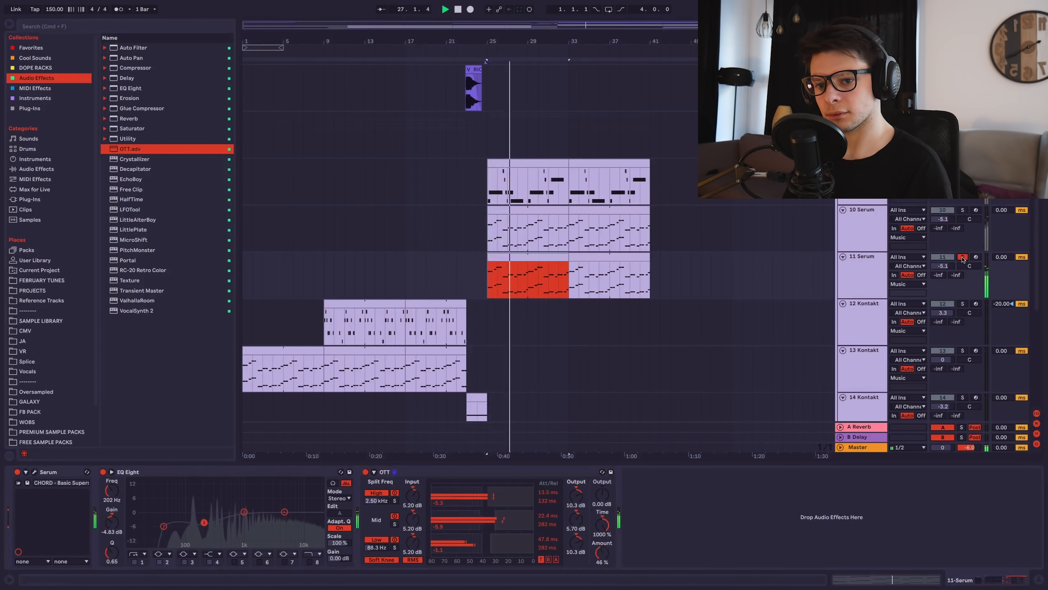
Reopen the Serum window, then delete the vocal clips at bars 33–41.
left_click(33, 472)
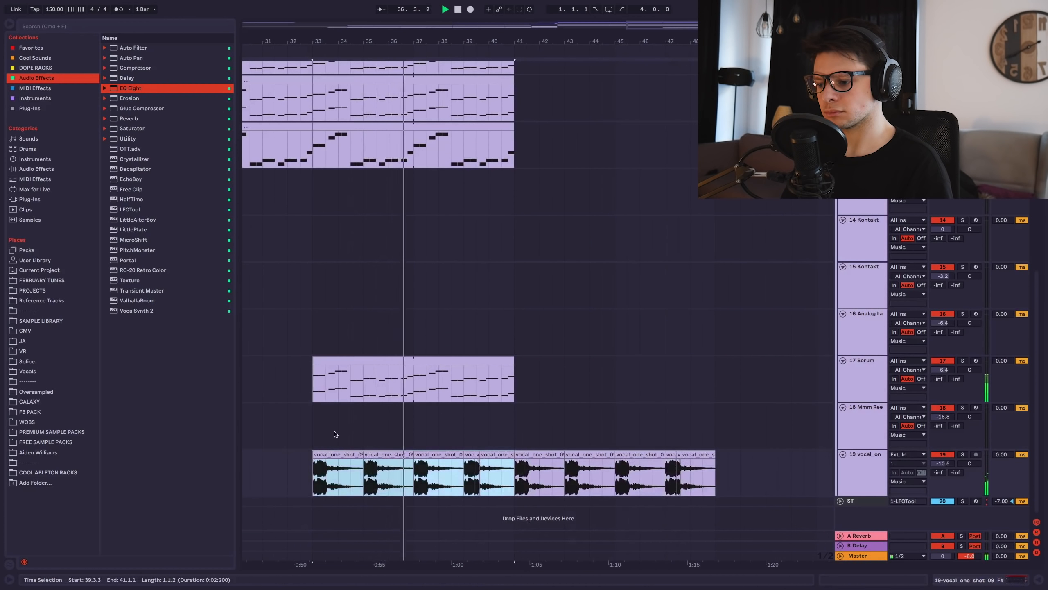
key("Delete")
left_click_drag(411, 258, 570, 263)
Duplicate the Serum clip at bars 33–41 and the vocal clips at bars 41–49.
scroll(556, 262, "down", 5)
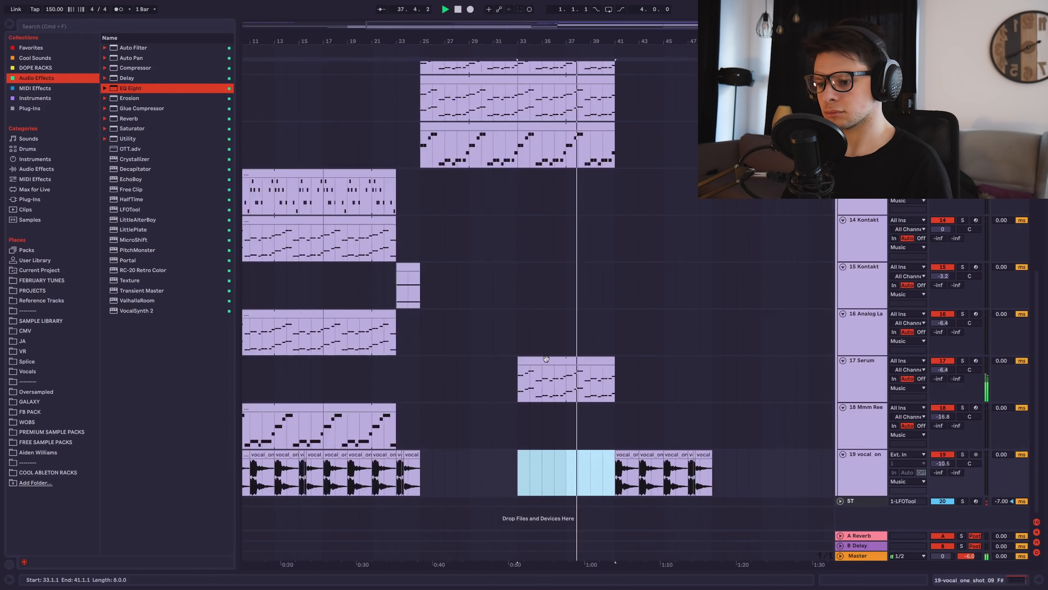
left_click(545, 359)
key("super+d")
key("super+d")
left_click_drag(619, 464, 712, 454)
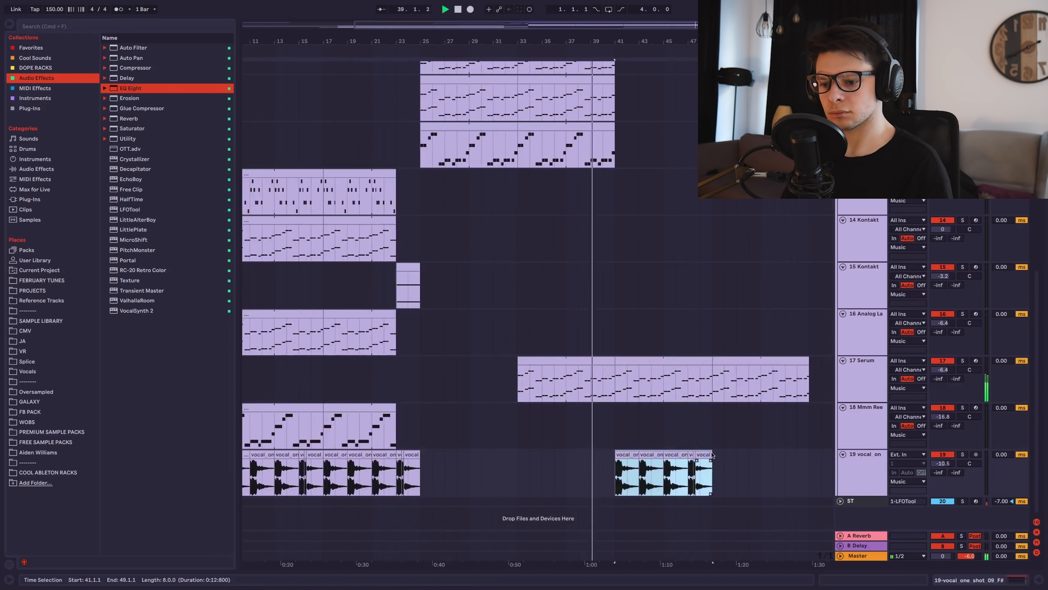
key("super+d")
Duplicate the clips on both drum tracks through bar 57.
scroll(711, 455, "up", 10)
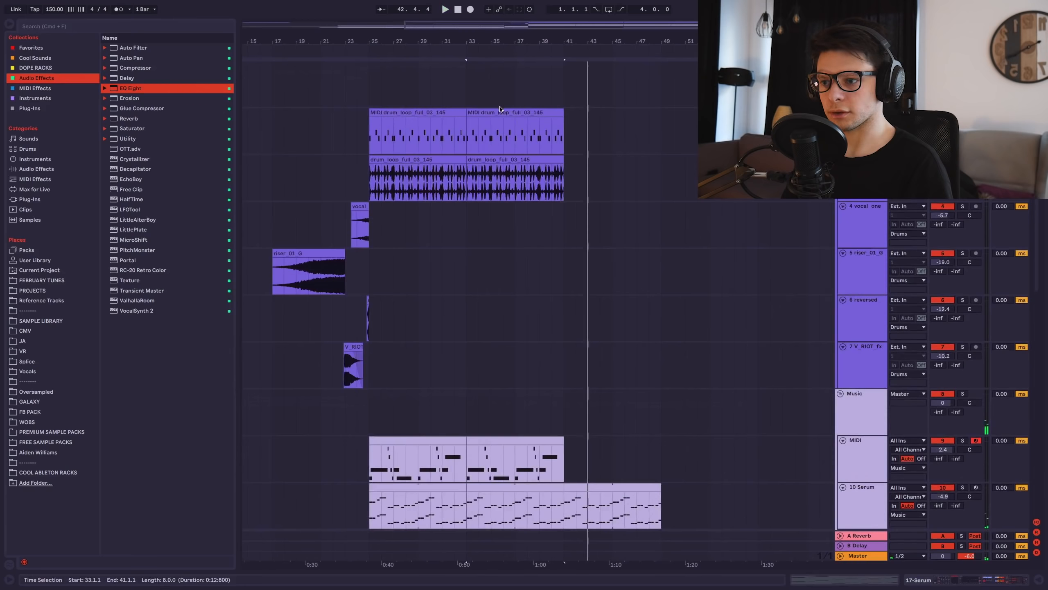
left_click(370, 178)
left_click_drag(370, 179, 502, 134)
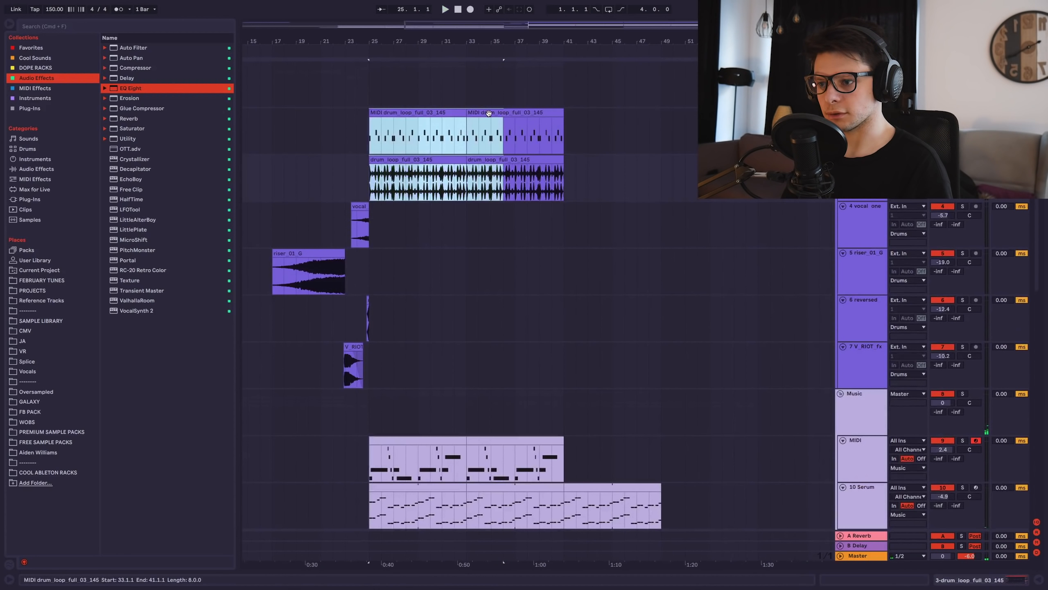
left_click(489, 113, "shift")
key("super+d")
Delete the drums in bars 41–43 and play from just before the gap.
left_click(565, 112)
scroll(566, 112, "up", 3)
left_click_drag(603, 151, 565, 179)
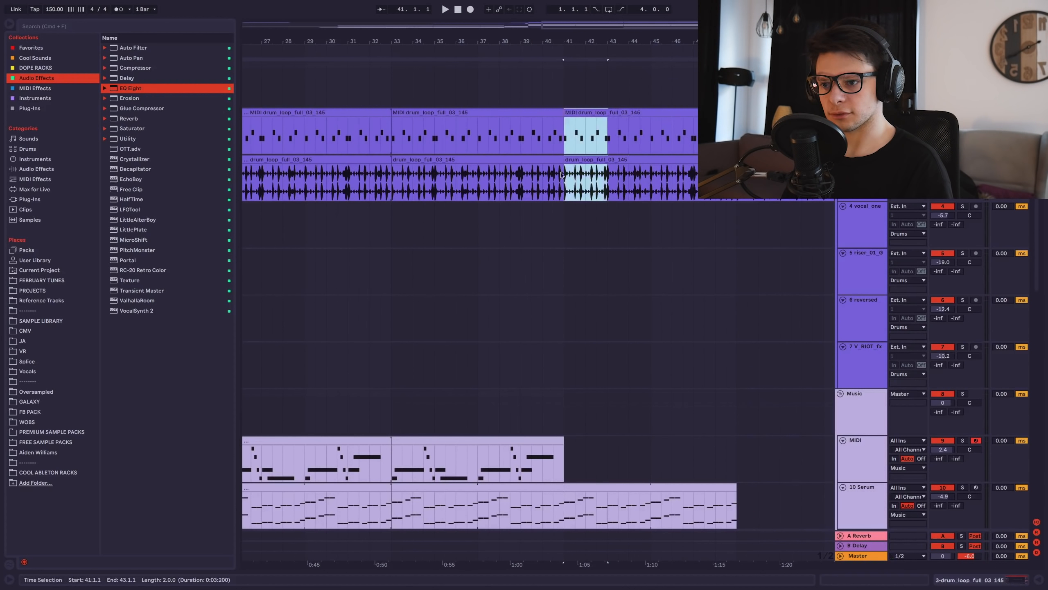
key("Delete")
left_click(553, 137)
key("space")
Copy the reversed kick to just before bar 43.
scroll(608, 140, "up", 5)
left_click_drag(651, 317, 637, 127)
scroll(638, 126, "down", 3)
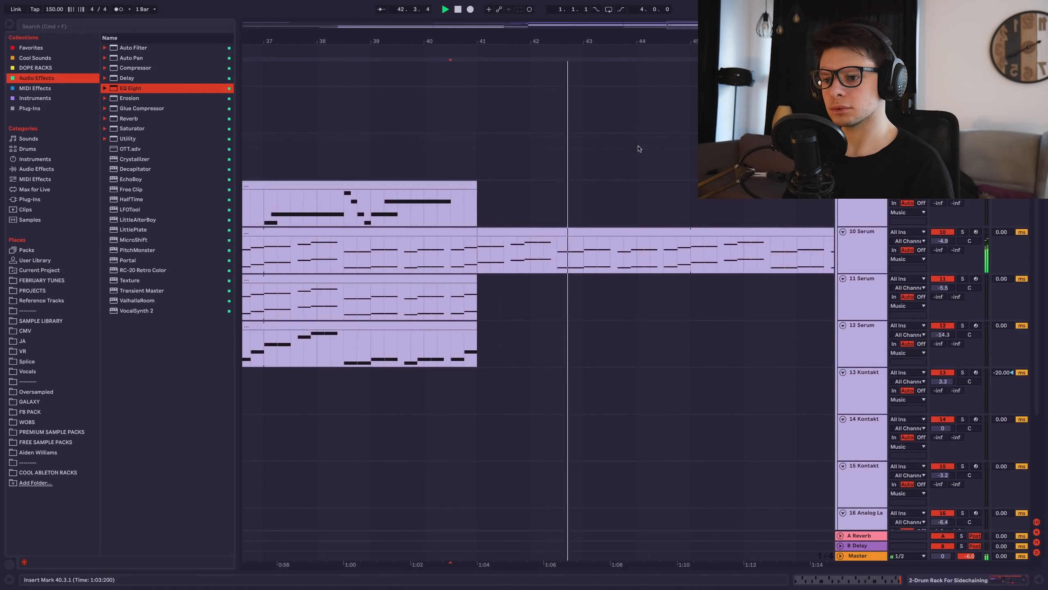
scroll(640, 149, "down", 5)
scroll(638, 302, "up", 4)
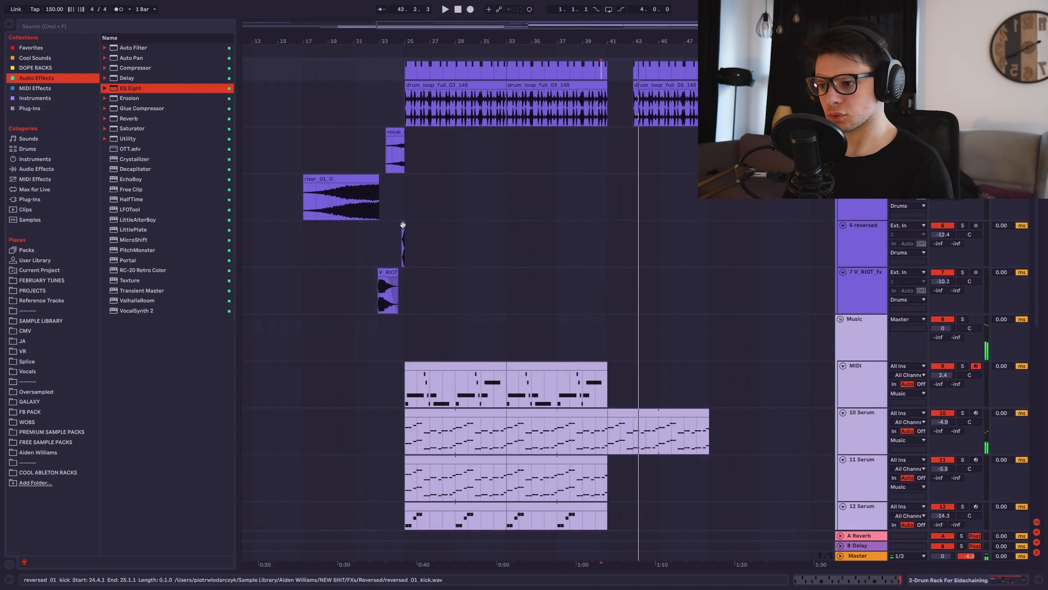
left_click_drag(403, 225, 632, 242)
Copy the Kontakt clip onto the track above at bar 41.
scroll(638, 223, "up", 4)
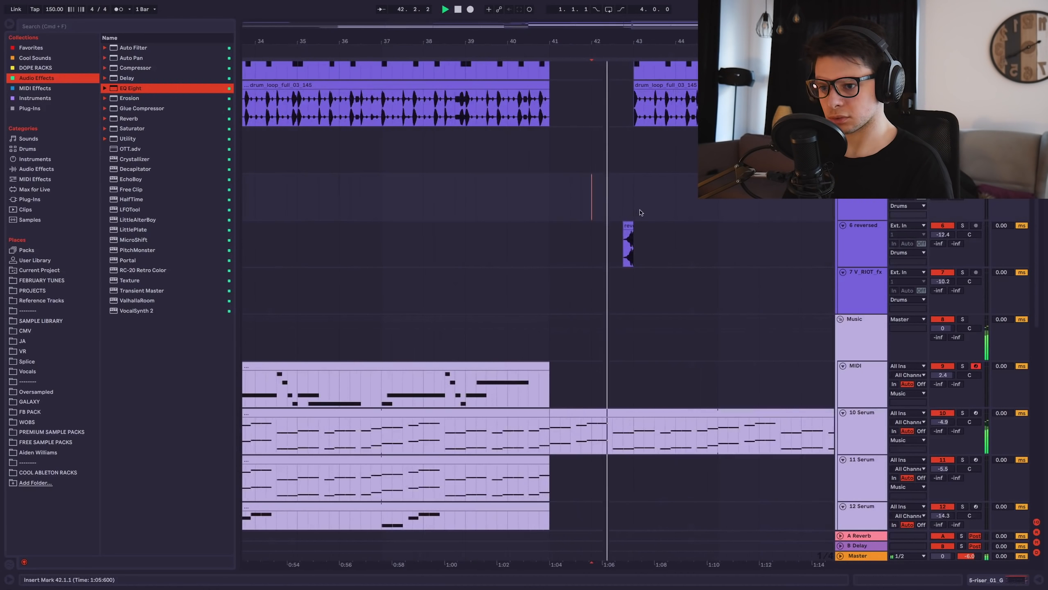
scroll(643, 213, "down", 4)
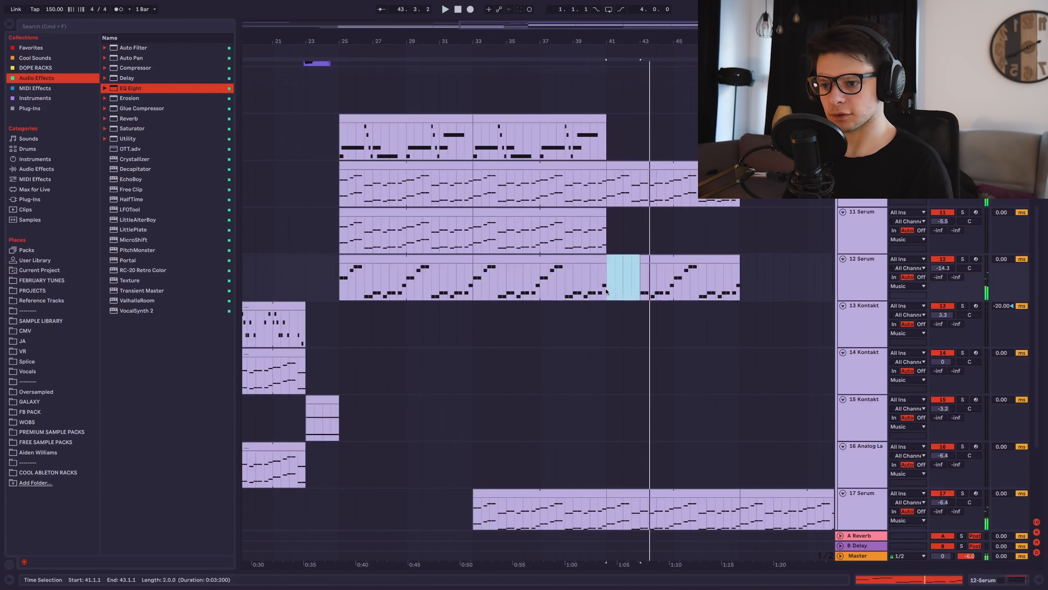
left_click_drag(644, 280, 577, 263)
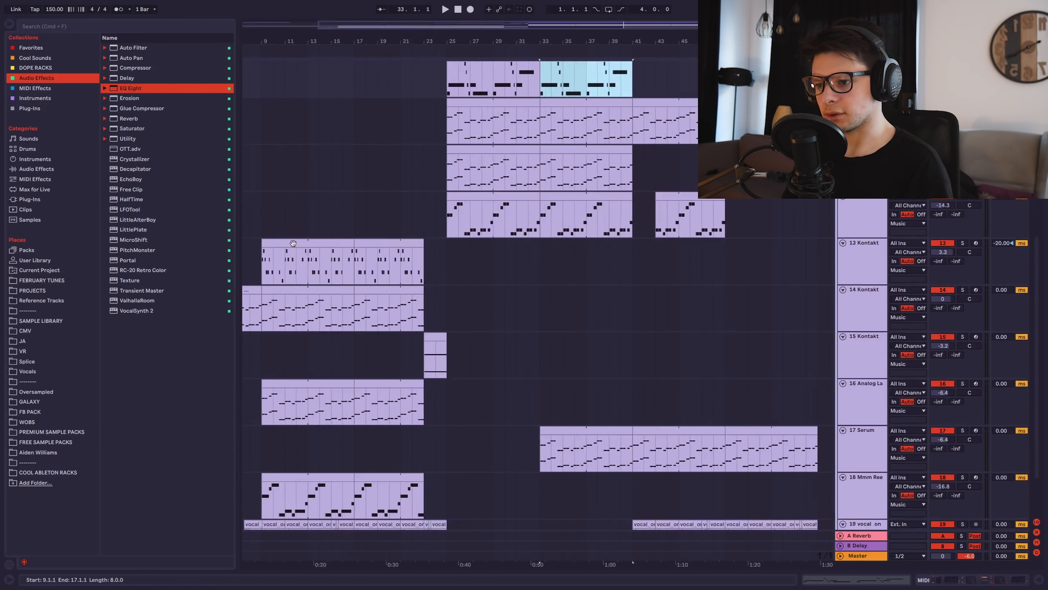
left_click_drag(293, 243, 664, 80)
left_click_drag(658, 73, 658, 169)
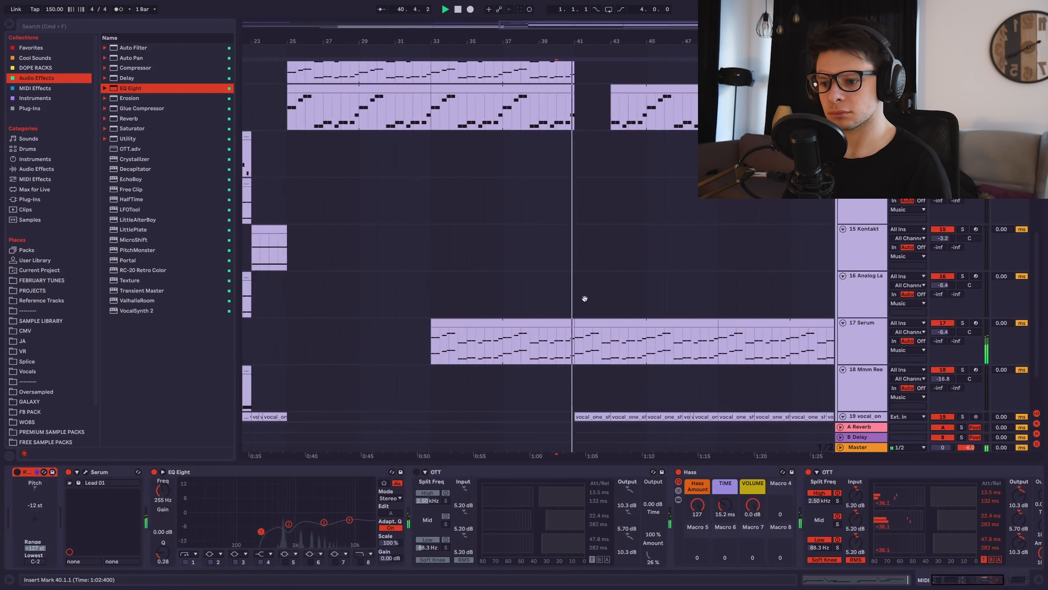
Select bars 41–57 on track 15.
scroll(583, 297, "down", 5)
scroll(576, 217, "up", 3)
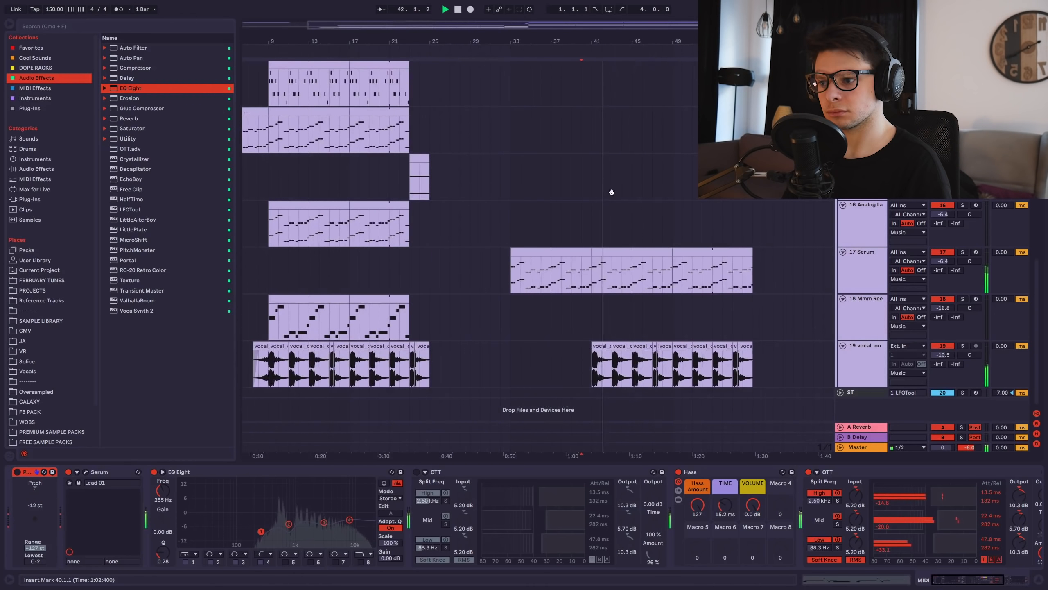
scroll(592, 248, "up", 3)
scroll(605, 220, "up", 8)
scroll(606, 219, "up", 4)
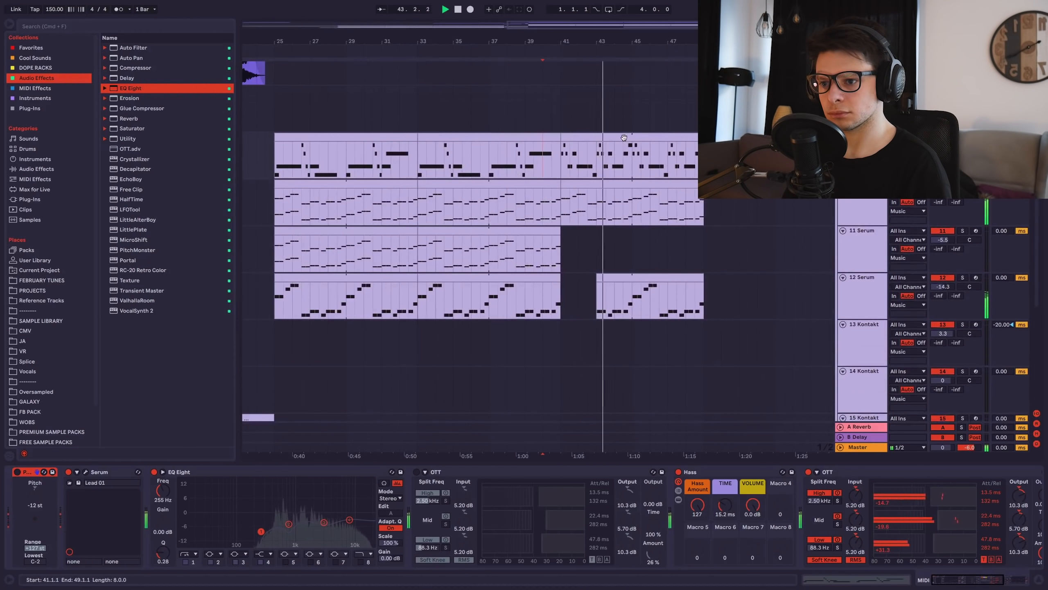
scroll(591, 210, "up", 8)
scroll(573, 202, "up", 3)
scroll(622, 264, "down", 2)
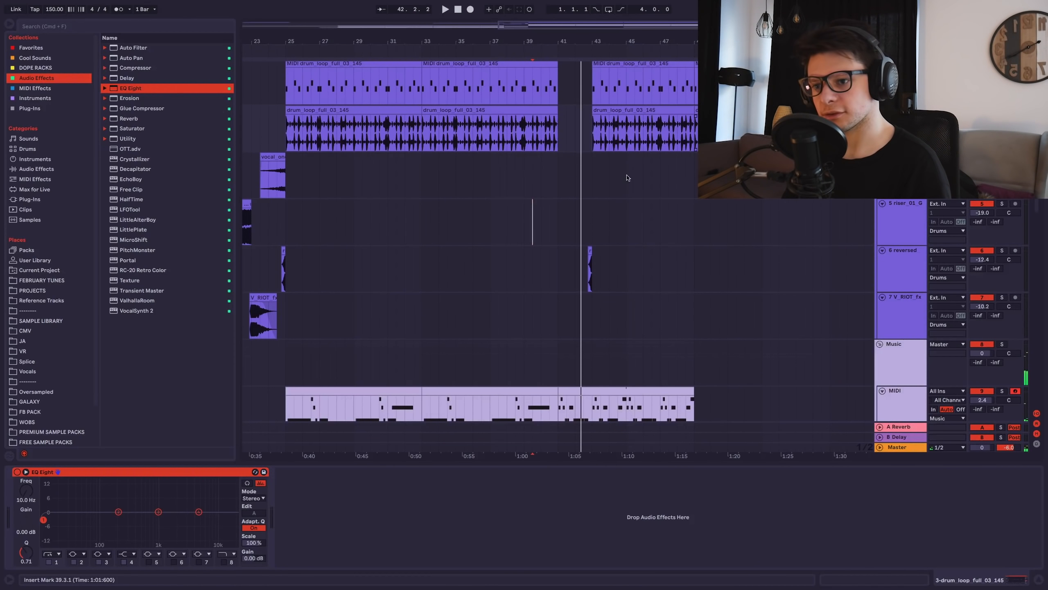
scroll(631, 194, "up", 2)
scroll(643, 223, "down", 3)
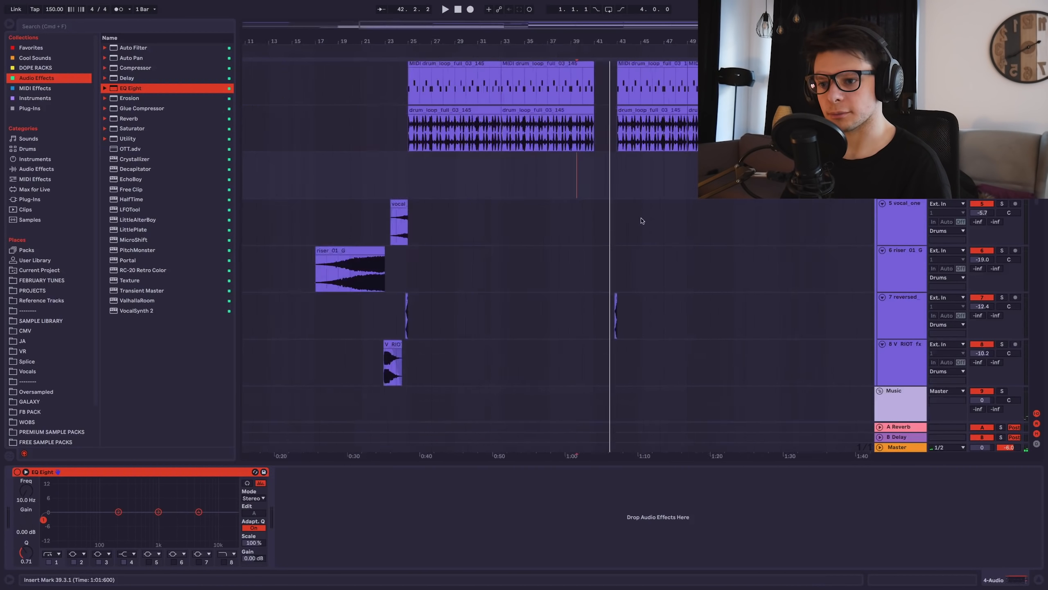
scroll(557, 129, "down", 6)
scroll(557, 129, "up", 2)
left_click_drag(572, 202, 673, 201)
scroll(673, 200, "down", 5)
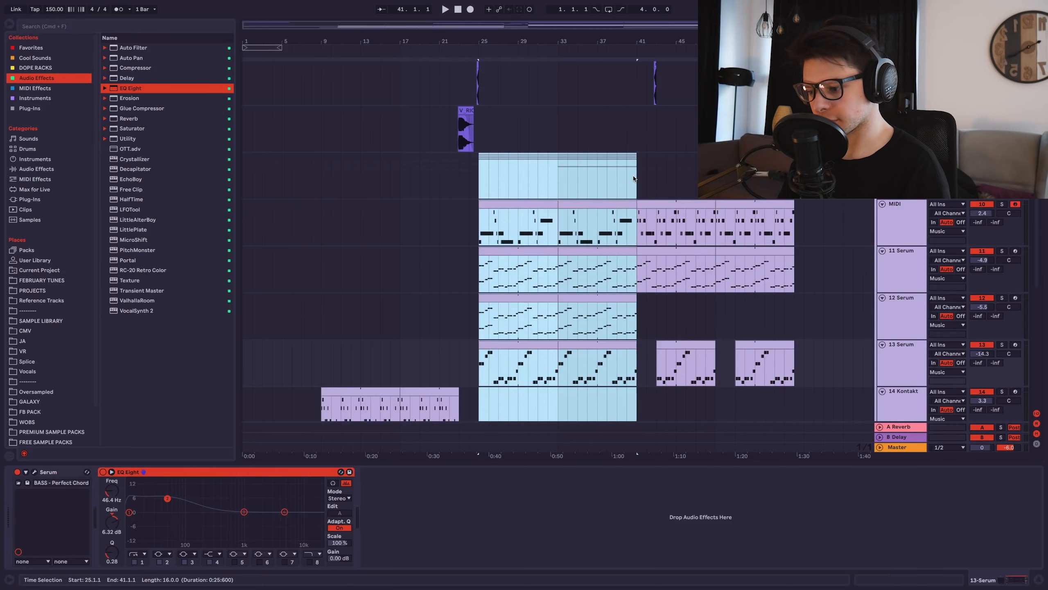
scroll(634, 179, "up", 7)
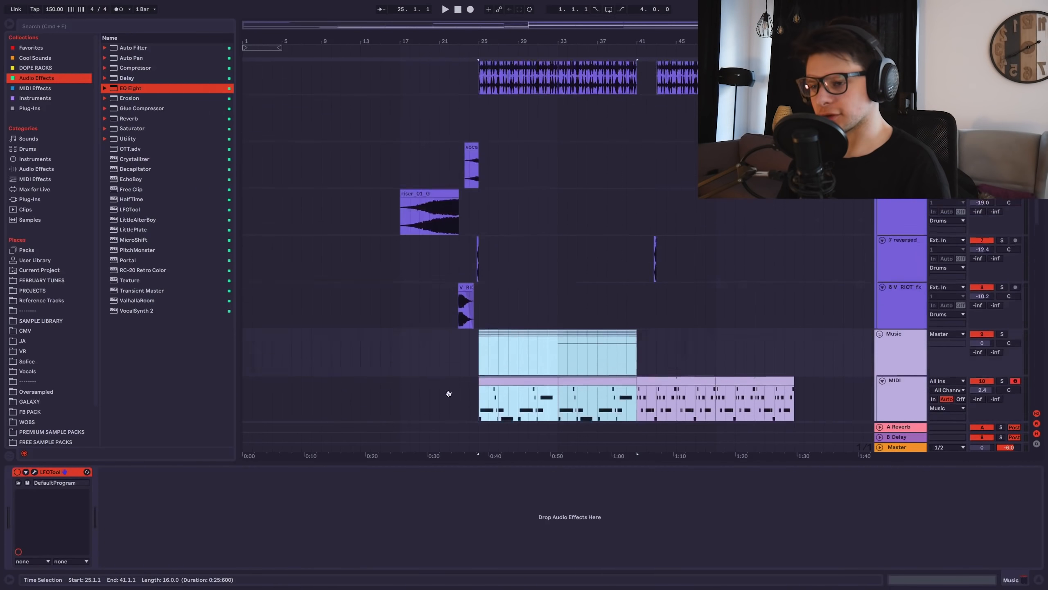
scroll(557, 297, "down", 11)
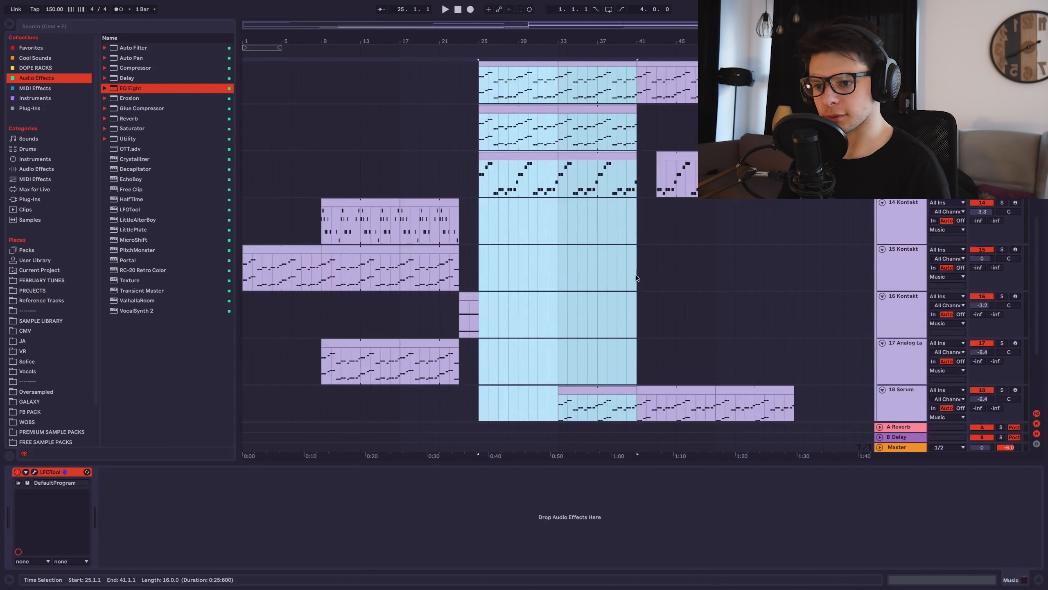
left_click_drag(637, 273, 795, 264)
Open the FB PACK sample folder in the browser.
scroll(636, 232, "up", 5)
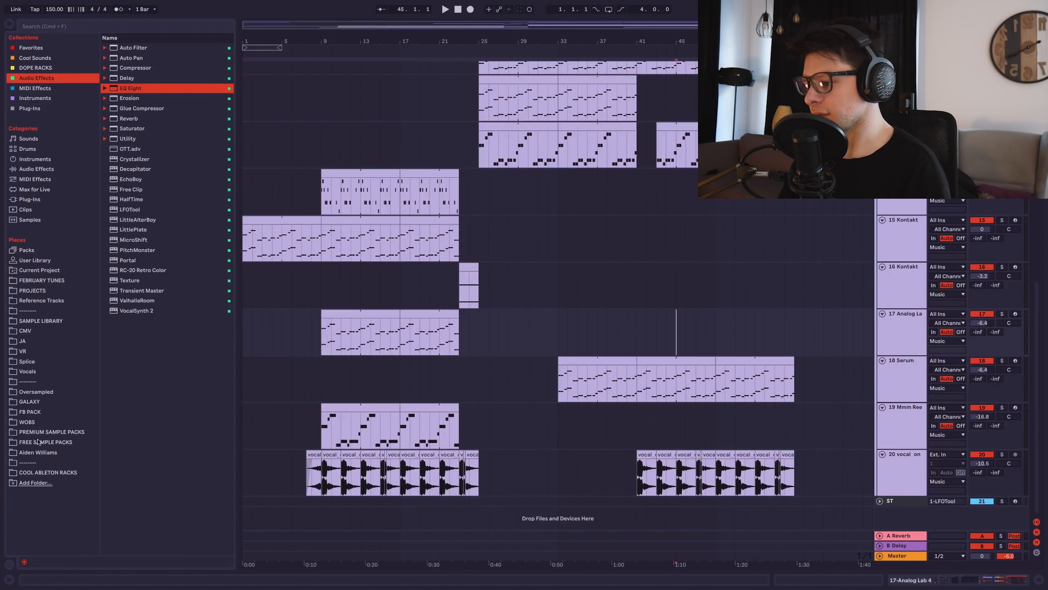
left_click(34, 412)
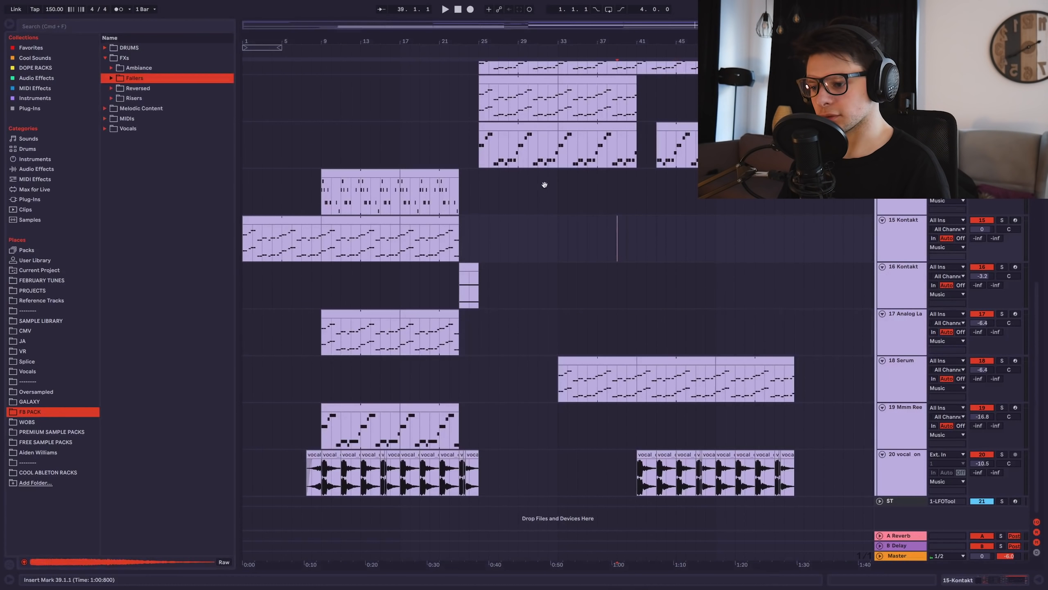
scroll(512, 289, "up", 10)
Alt-drag a copy of the riser_01_G clip so it ends at bar 57.
left_click(446, 320)
left_click_drag(512, 306, 731, 311)
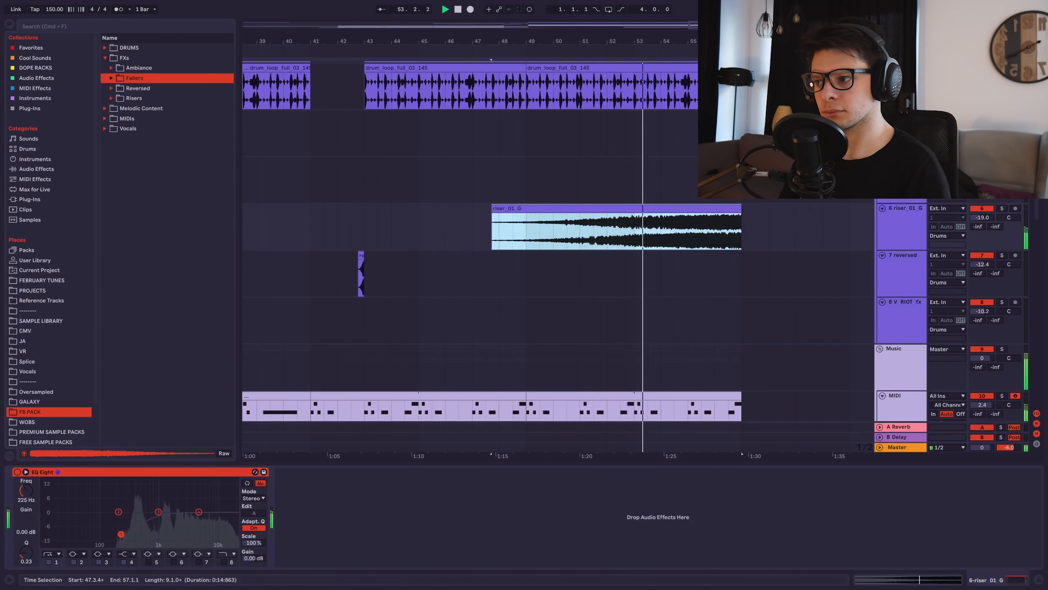
scroll(688, 192, "up", 2)
scroll(677, 198, "right", 3)
scroll(676, 198, "up", 2)
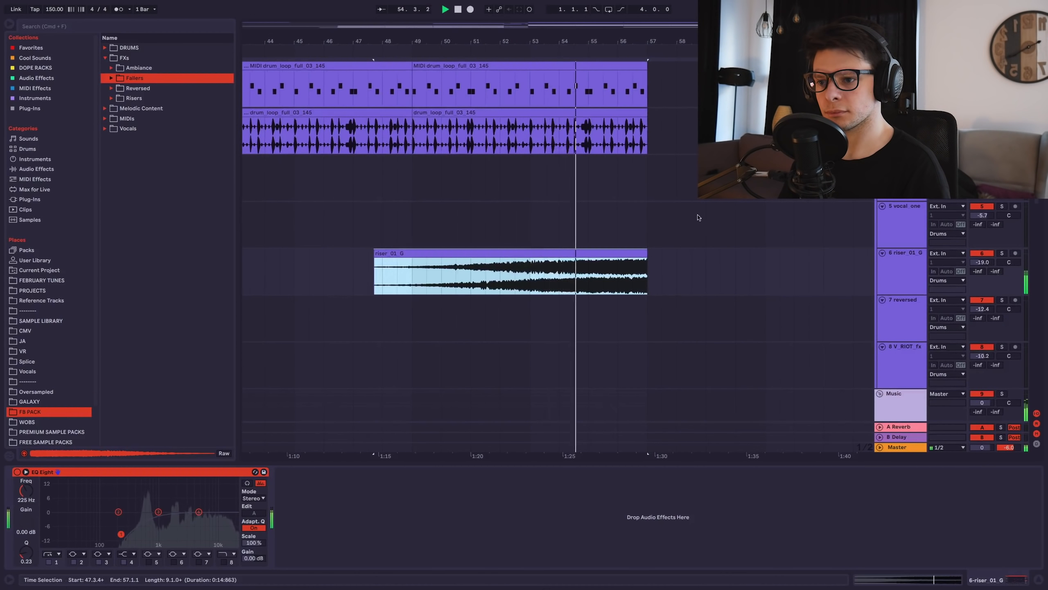
scroll(600, 242, "up", 1)
scroll(600, 242, "right", 1)
scroll(588, 170, "up", 3)
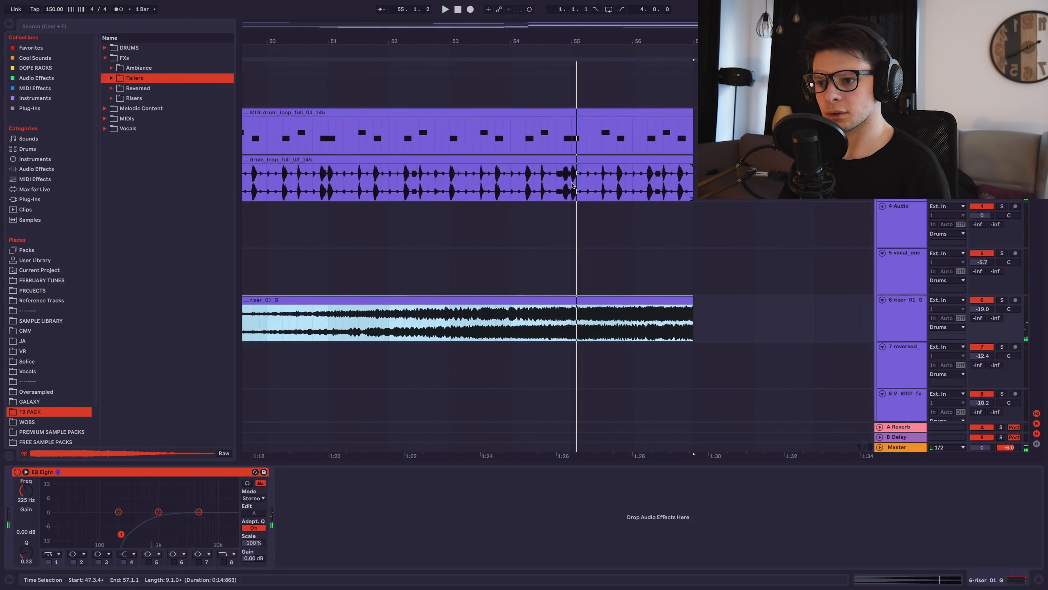
scroll(571, 185, "up", 3)
Delete the drums after 55.1.3 and audition the cut from around bar 54.
left_click_drag(599, 185, 840, 138)
key("Delete")
left_click(532, 138)
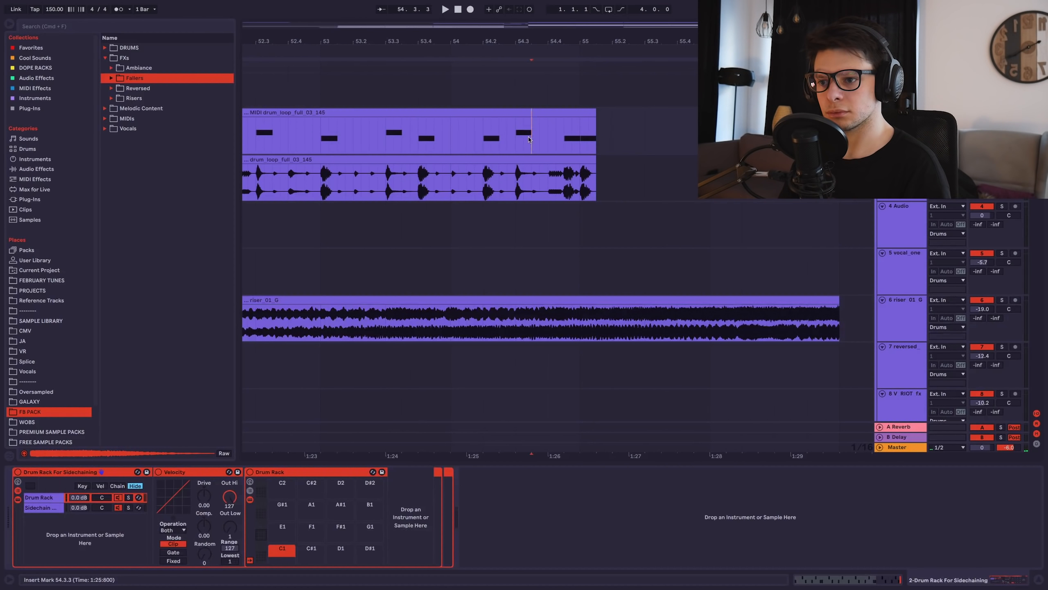
key("space")
scroll(636, 160, "down", 3)
scroll(636, 159, "right", 2)
scroll(599, 162, "down", 2)
scroll(601, 215, "down", 5)
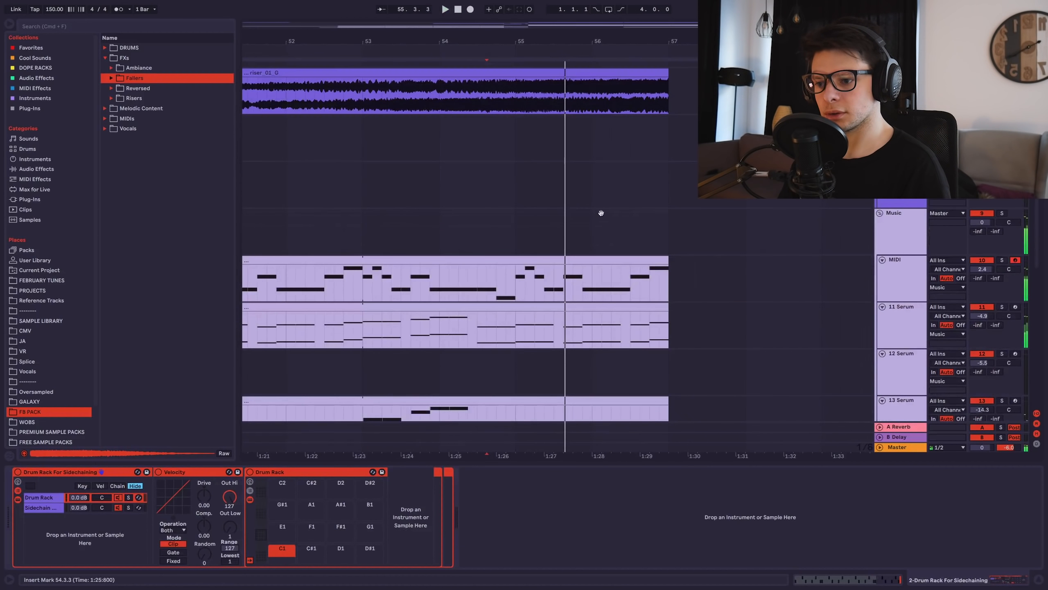
scroll(554, 323, "down", 3)
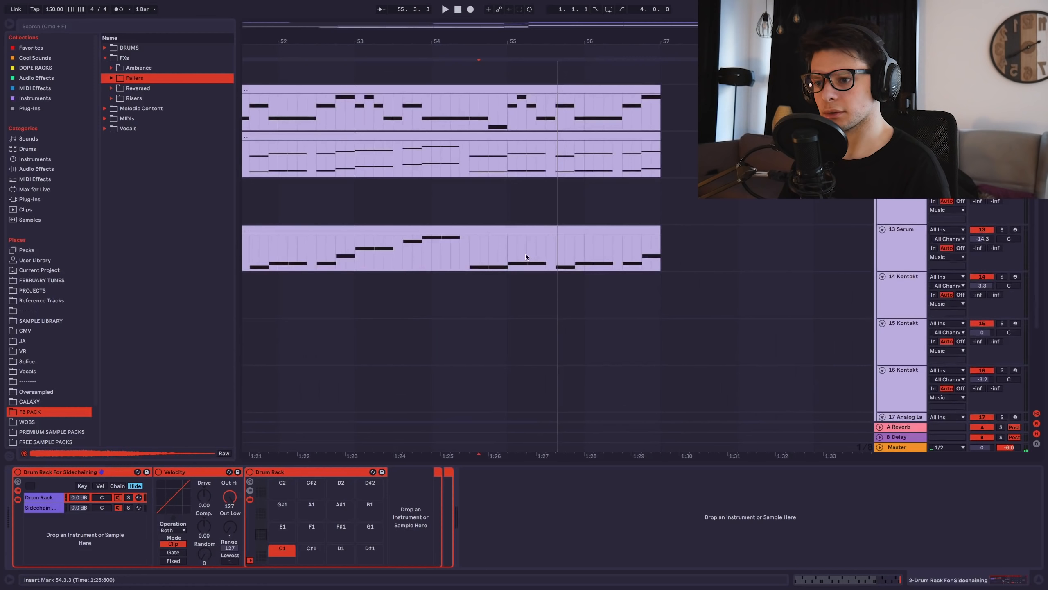
left_click(491, 216)
key("space")
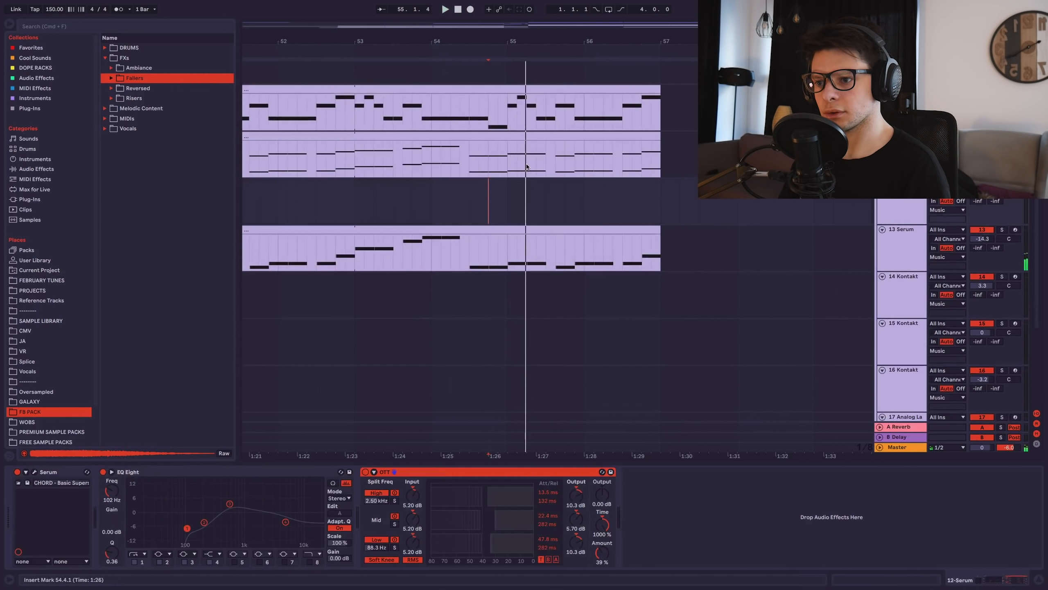
Clear tracks 11 and 13 after 55.2.1, then repeat and consolidate a one-beat chord slice toward bar 57.
key("space")
left_click_drag(526, 167, 690, 165)
key("Delete")
left_click_drag(527, 244, 776, 245)
key("Delete")
left_click_drag(509, 155, 522, 153)
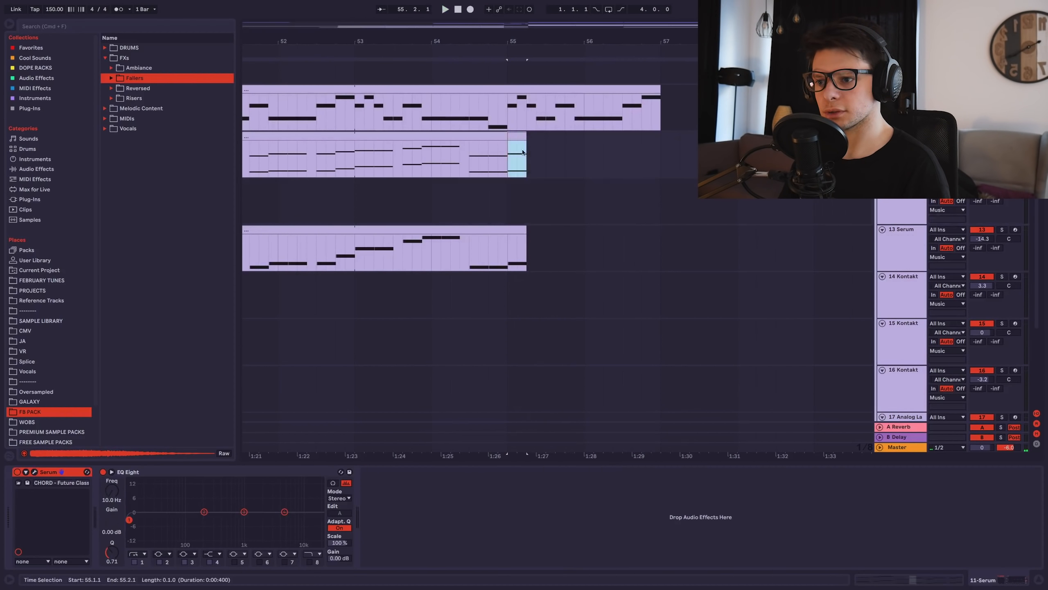
key("space")
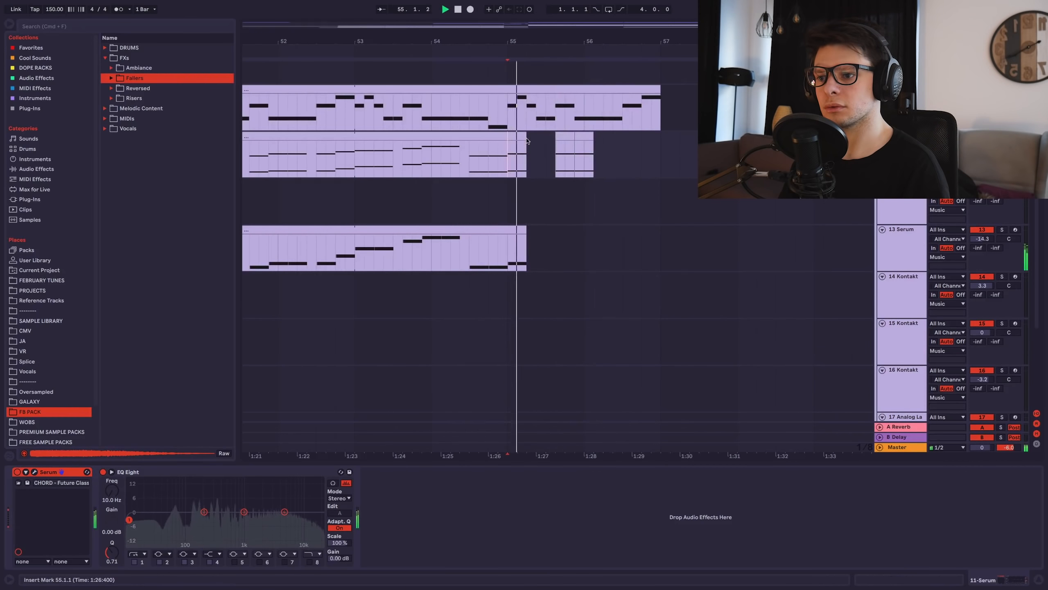
left_click_drag(509, 154, 662, 153)
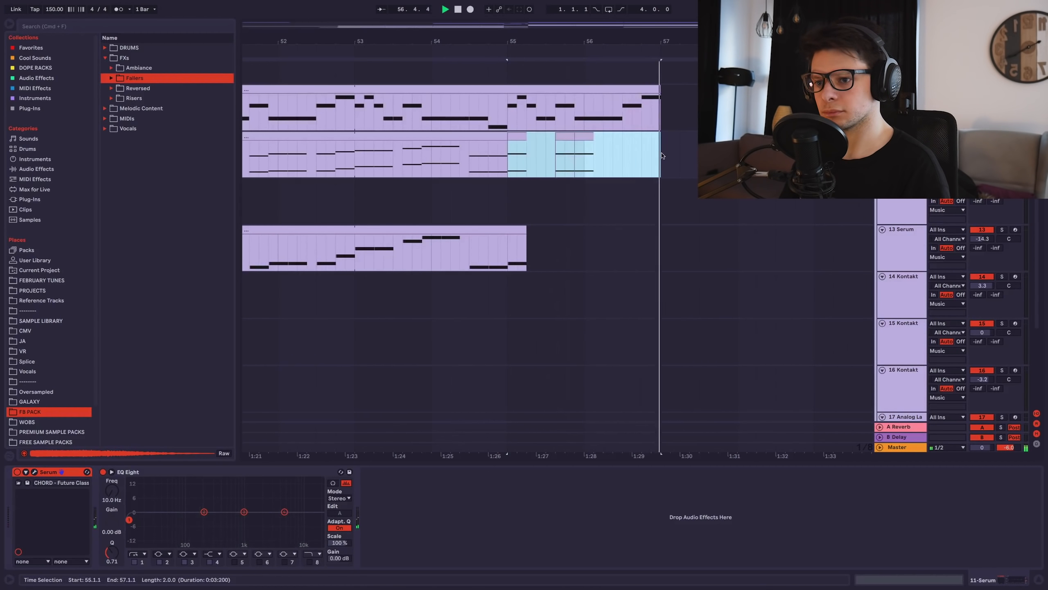
key("super+j")
key("space")
Open the new chord clip and bars 55–57 of the bass clip, bringing up its Serum.
double_click(584, 136)
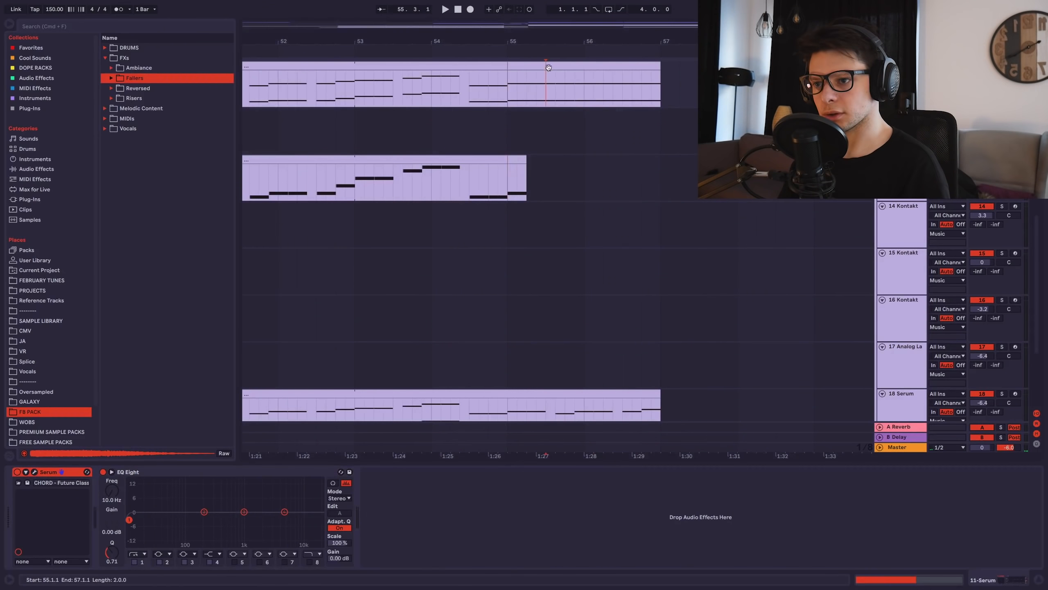
left_click_drag(510, 173, 656, 172)
double_click(544, 173)
left_click(344, 389)
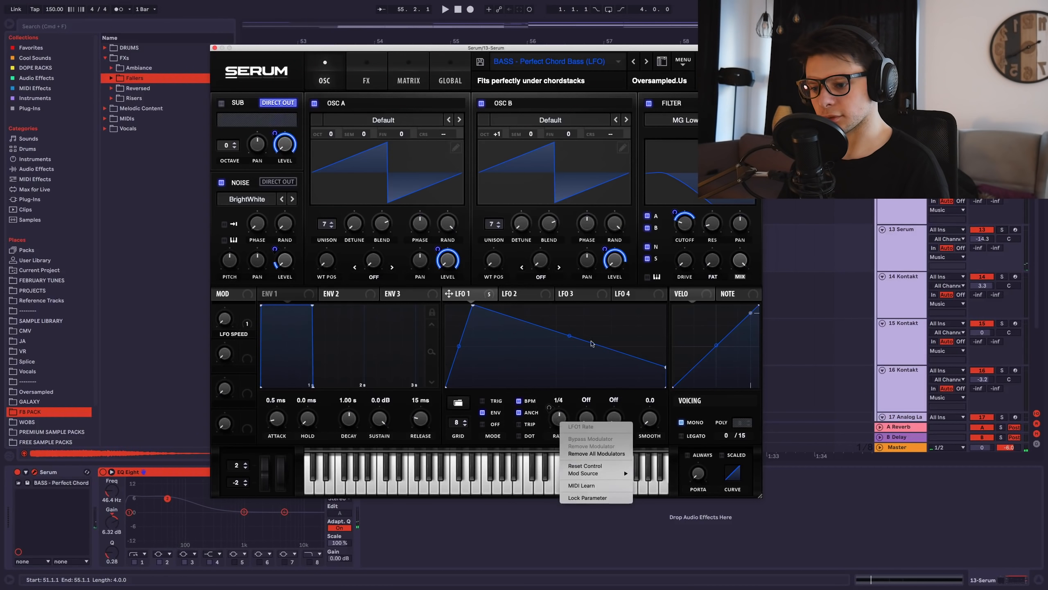
left_click(592, 343)
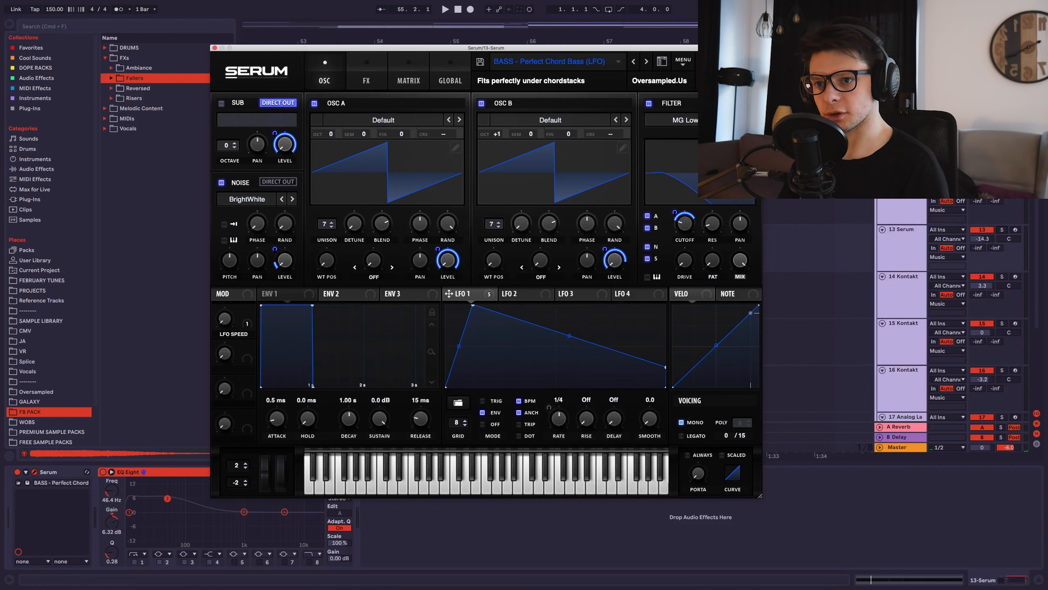
Give Serum's LFO1 Rate automation its own arrangement lane and close the Serum window.
left_click_drag(759, 48, 260, 32)
key("a")
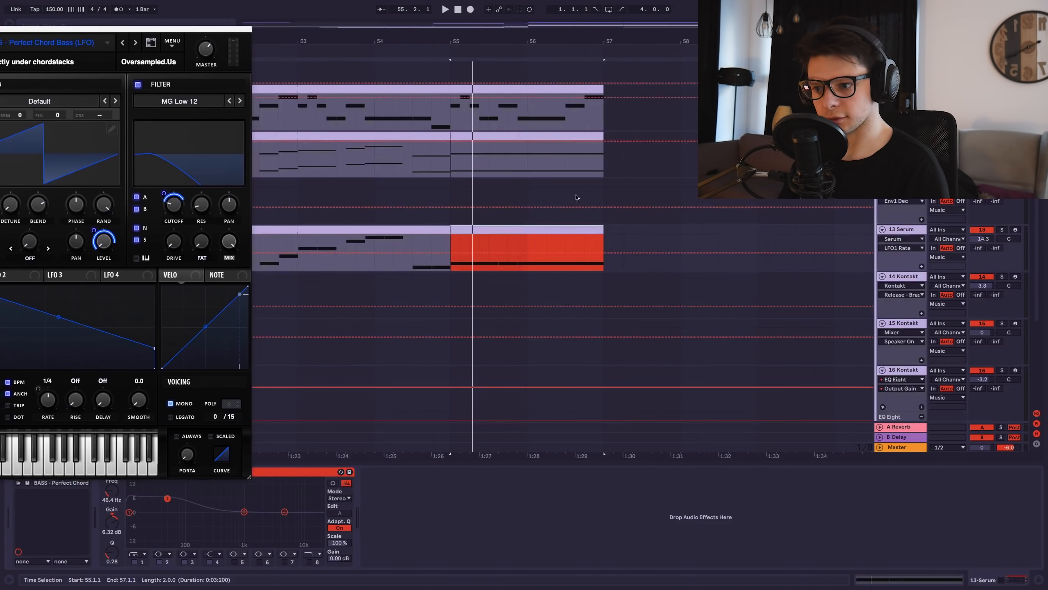
left_click(445, 262)
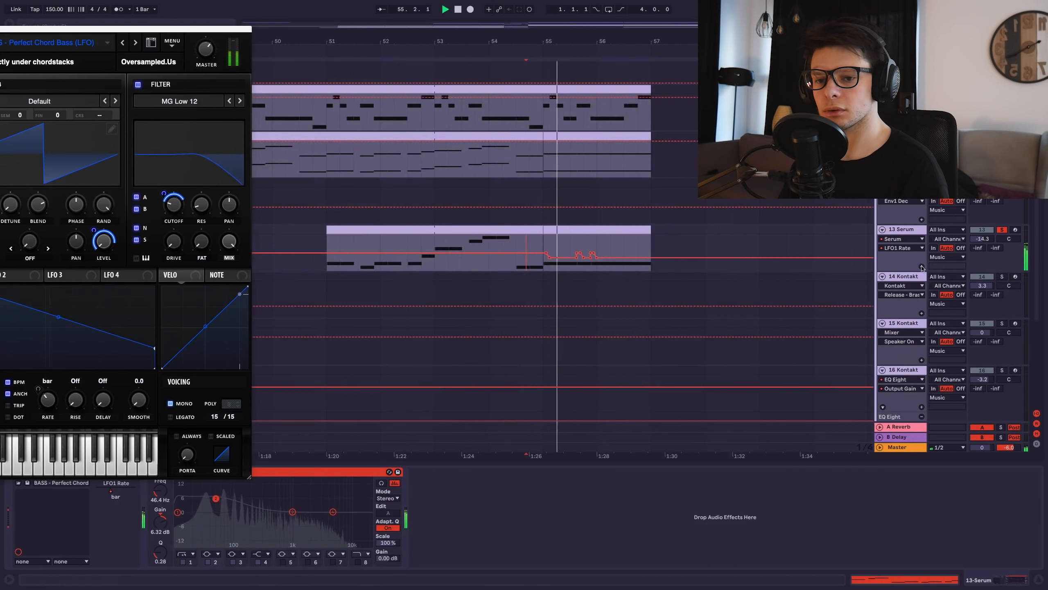
left_click(922, 266)
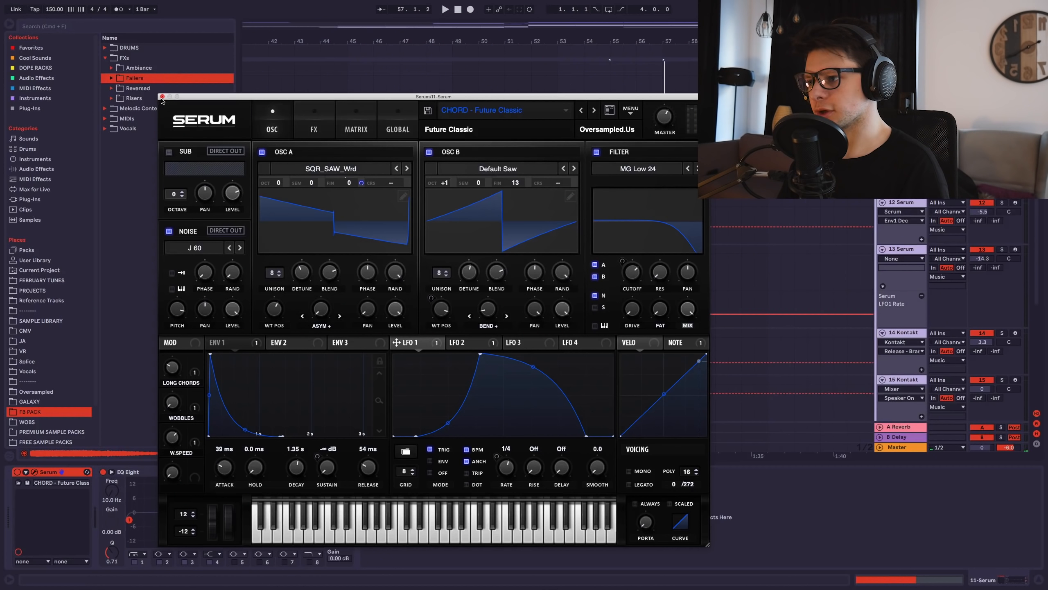
left_click(162, 97)
Drag the riser_01_G clip about two bars earlier in the arrangement.
scroll(272, 124, "up", 9)
scroll(653, 248, "down", 3)
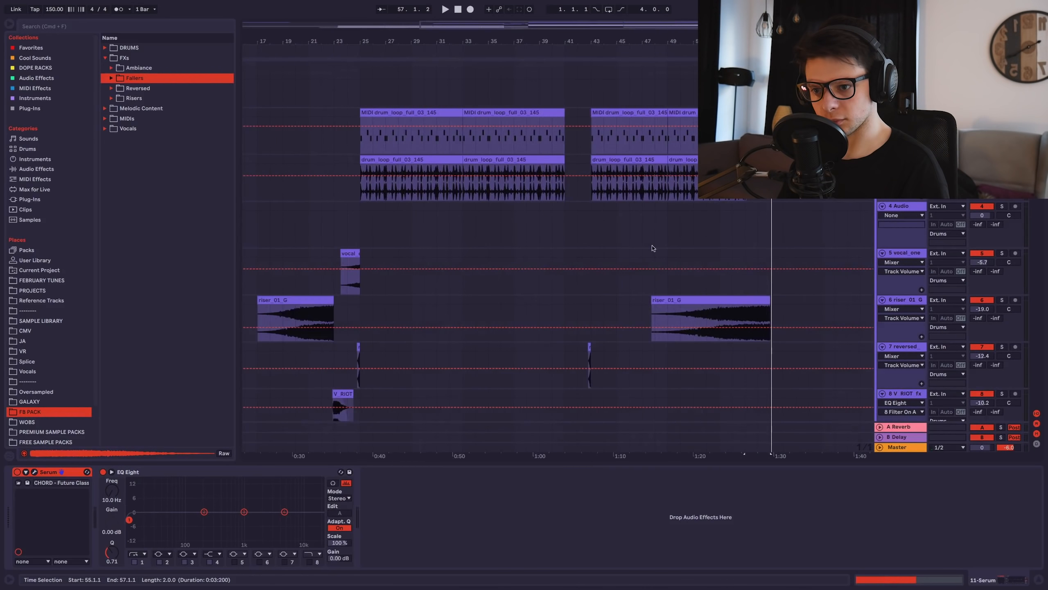
left_click(651, 228)
scroll(648, 226, "up", 3)
scroll(646, 229, "right", 3)
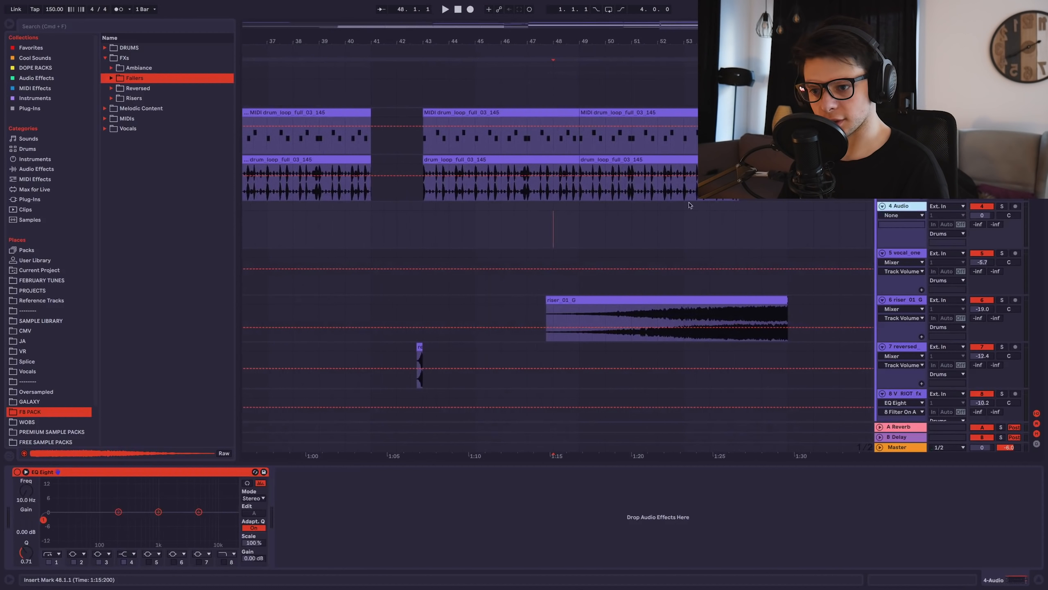
scroll(764, 223, "down", 5)
scroll(763, 220, "up", 2)
scroll(809, 244, "up", 2)
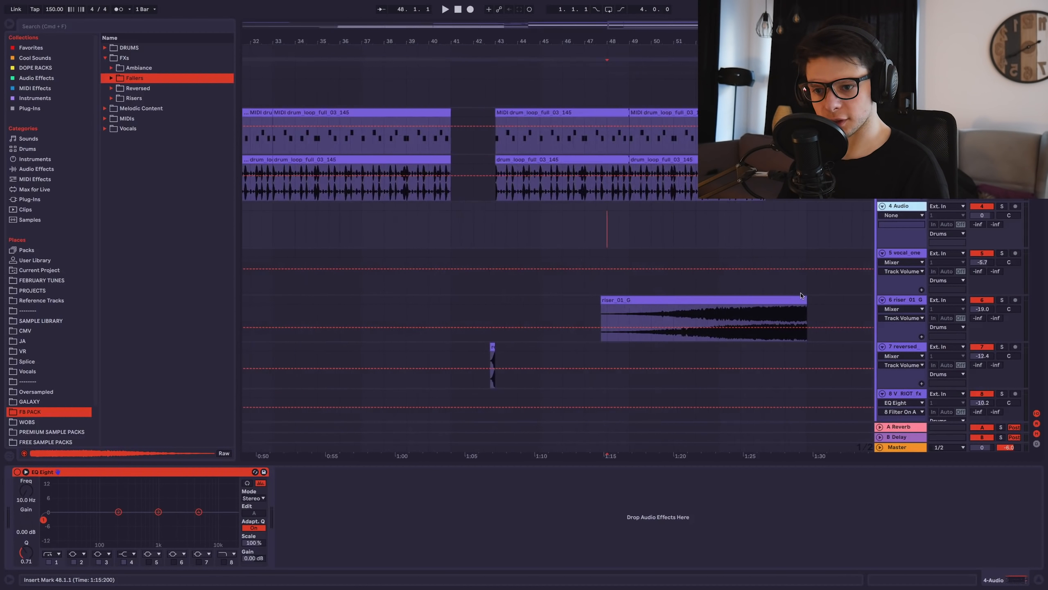
left_click_drag(792, 301, 746, 304)
scroll(746, 305, "down", 5)
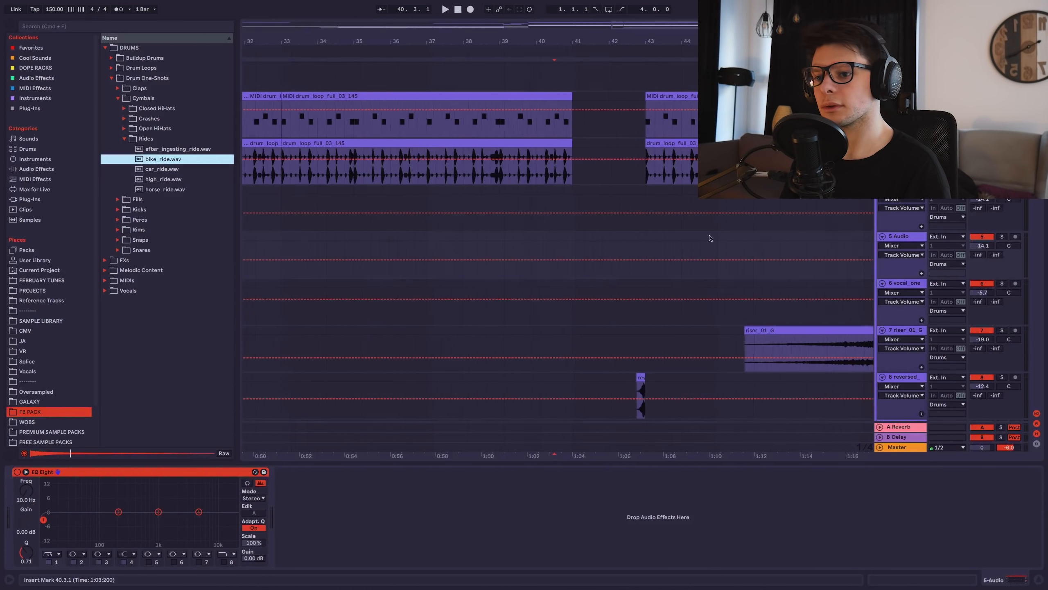
scroll(513, 208, "up", 3)
Duplicate the bike_ride clips into the next bar with Ctrl+D.
scroll(536, 215, "up", 3)
left_click(517, 206, "shift")
key("ctrl+d")
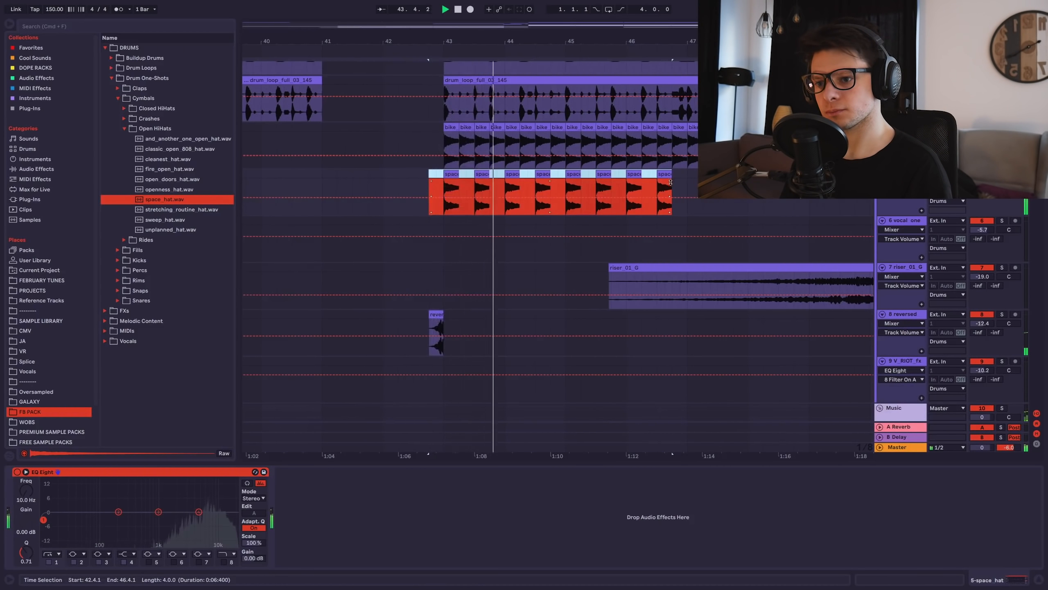
Shift the space_hat clips to start at bar 43 and lower that track to -17.7 dB.
left_click_drag(670, 182, 688, 182)
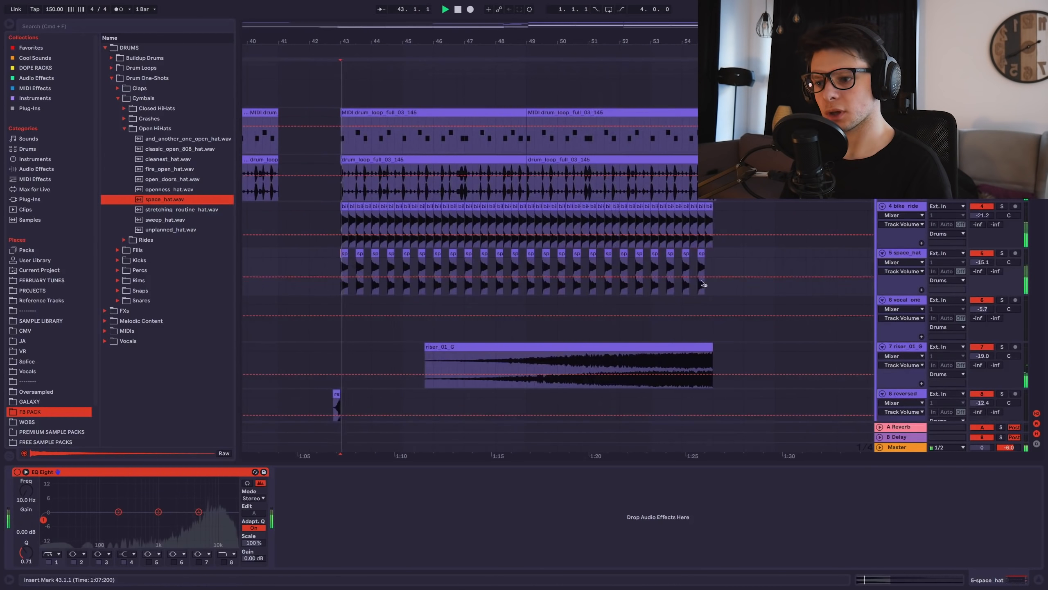
left_click_drag(982, 262, 982, 270)
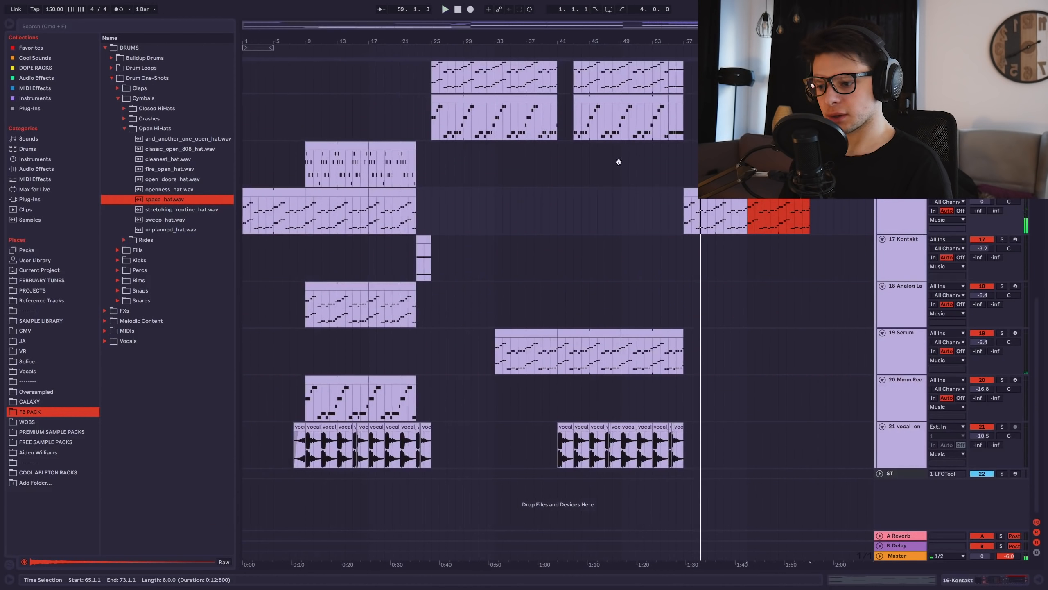
scroll(467, 136, "up", 5)
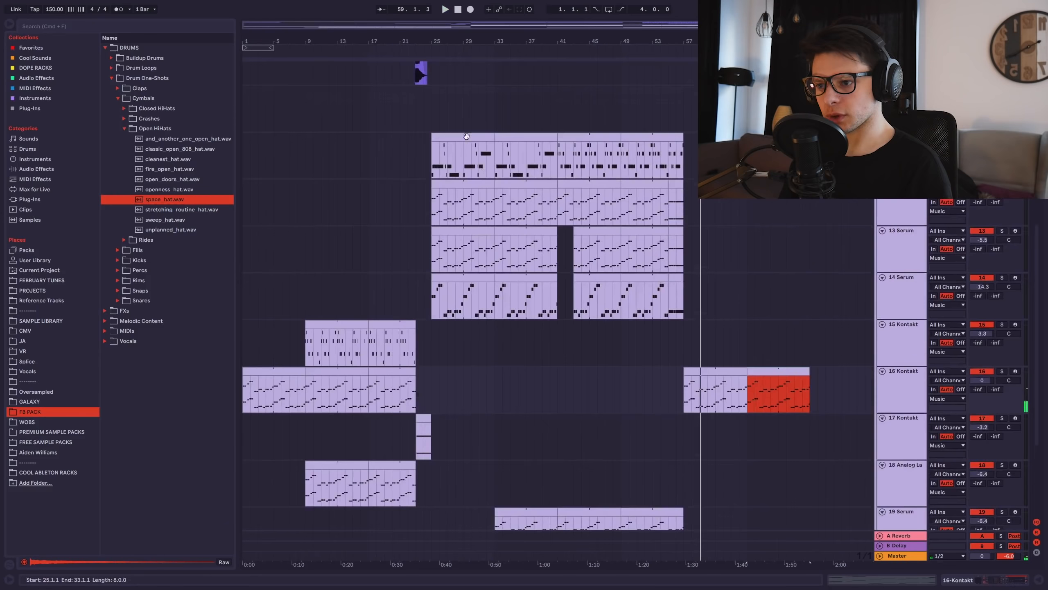
scroll(466, 136, "up", 10)
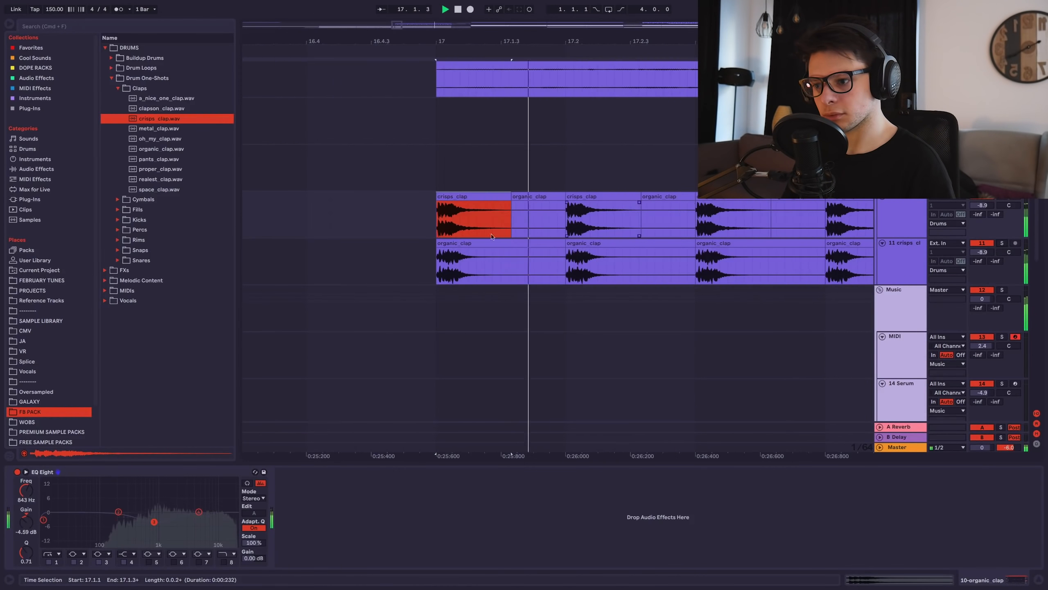
Adjust the crisps clap EQ Eight with its channels edited separately, then audition the claps.
left_click(908, 249)
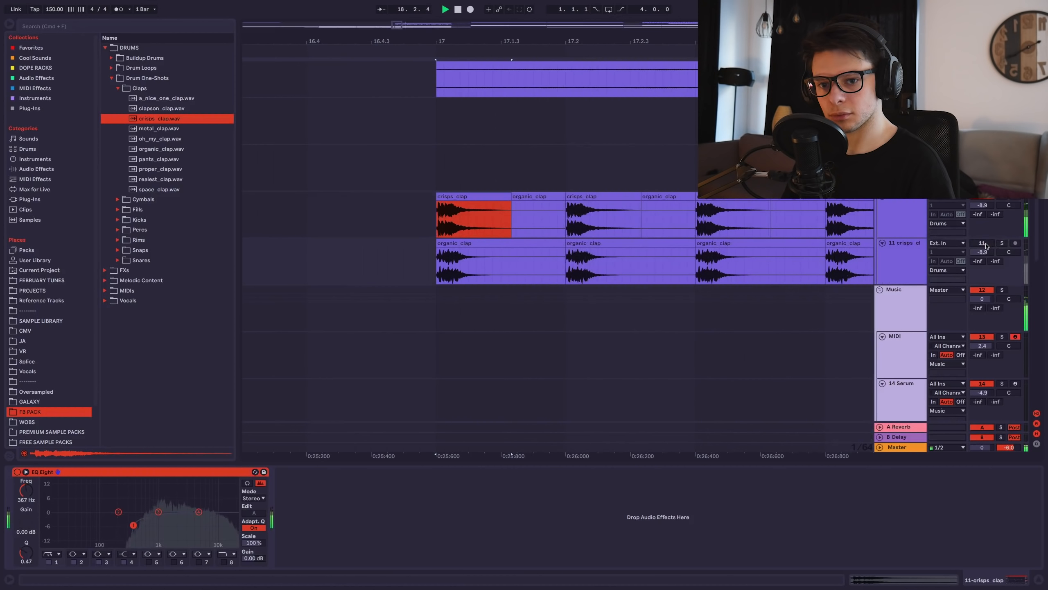
left_click(891, 263)
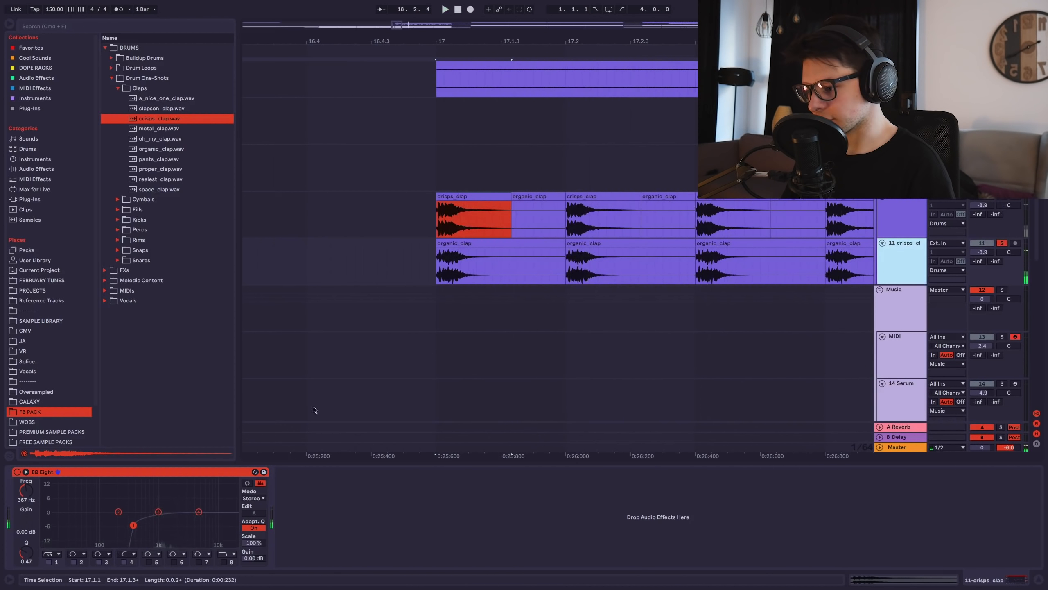
left_click(257, 513)
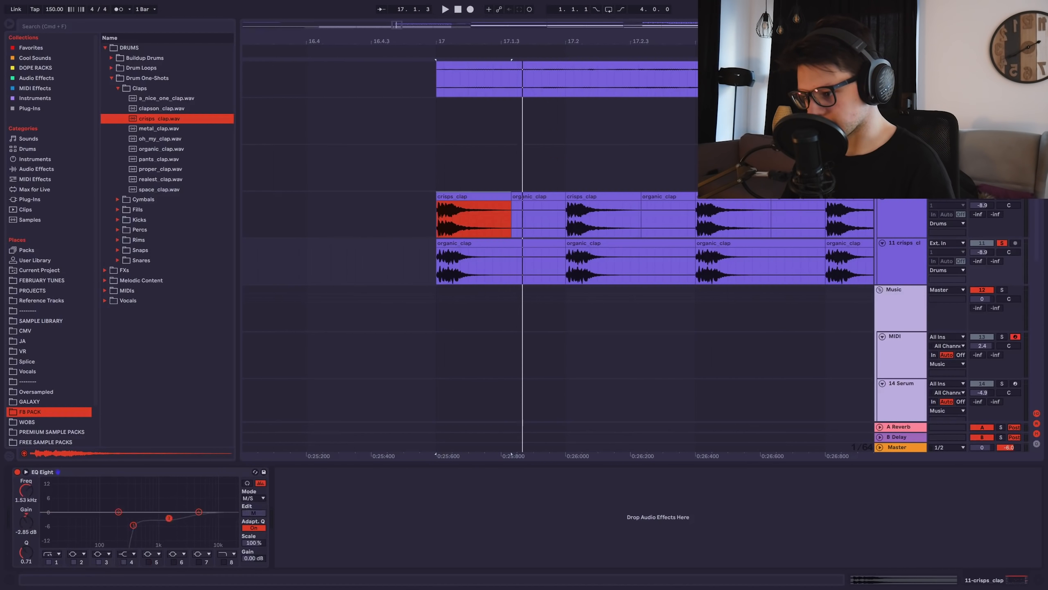
key("space")
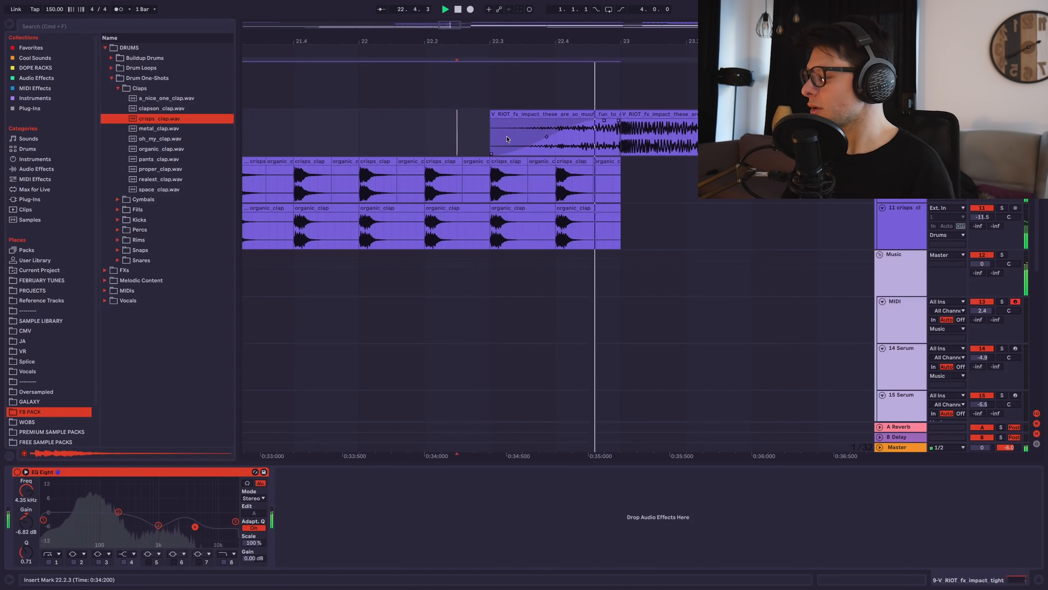
Add a fade-in to the RIOT impact clip near bar 23.
scroll(534, 134, "down", 5)
scroll(568, 128, "up", 5)
left_click_drag(571, 120, 574, 121)
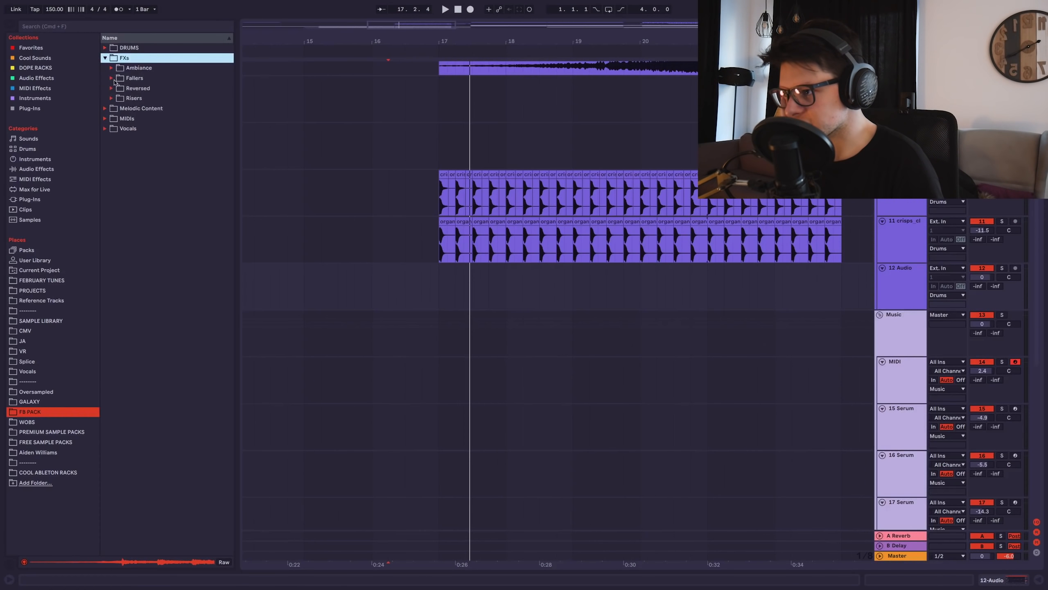
Place the faller_05 sample from the Fallers folder on track 12 around bar 15.
left_click(111, 78)
left_click(150, 128)
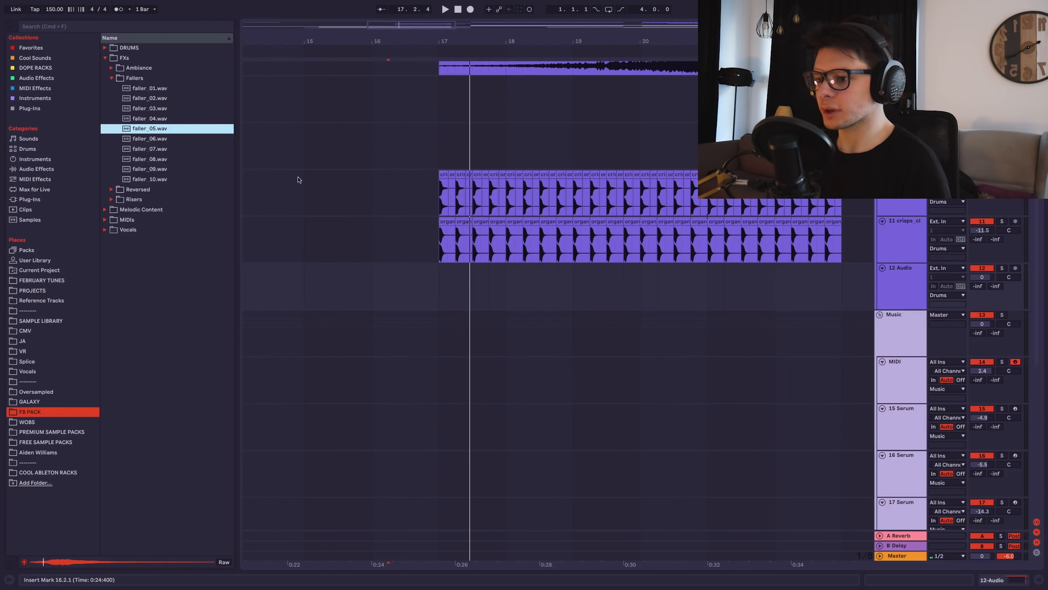
left_click_drag(155, 132, 313, 277)
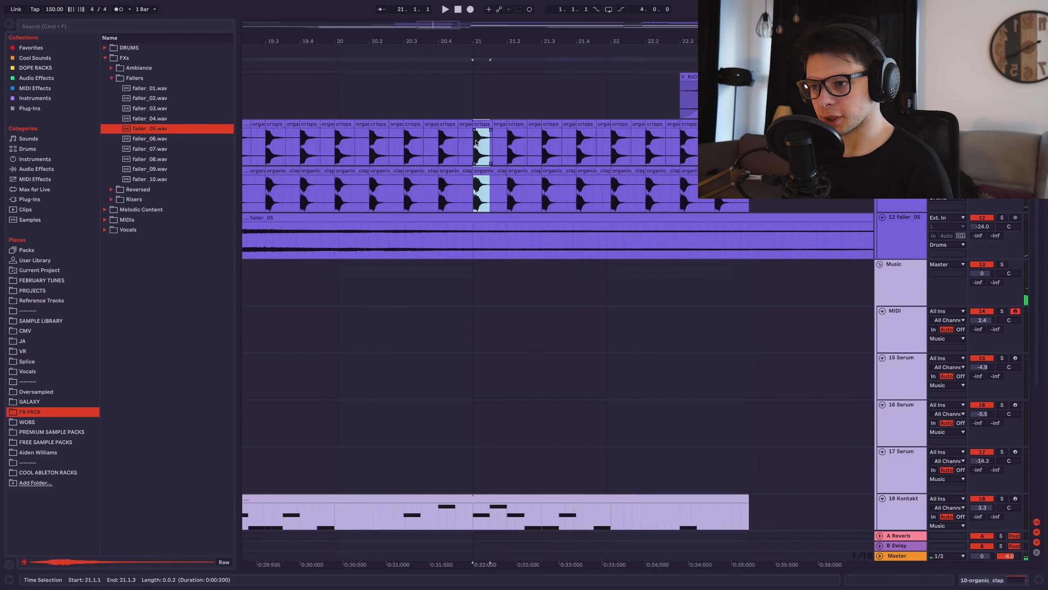
key("plus")
key("Right")
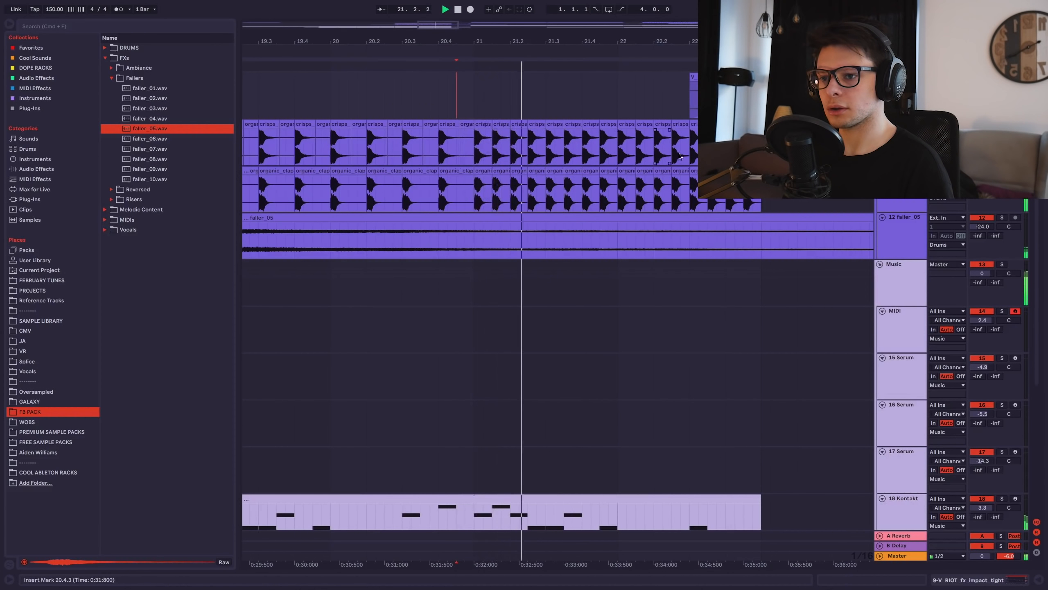
Repeat a short slice of both clap tracks four times into a roll, auditioning from 22.2.3.
scroll(629, 151, "up", 5)
scroll(629, 150, "down", 5)
key("space")
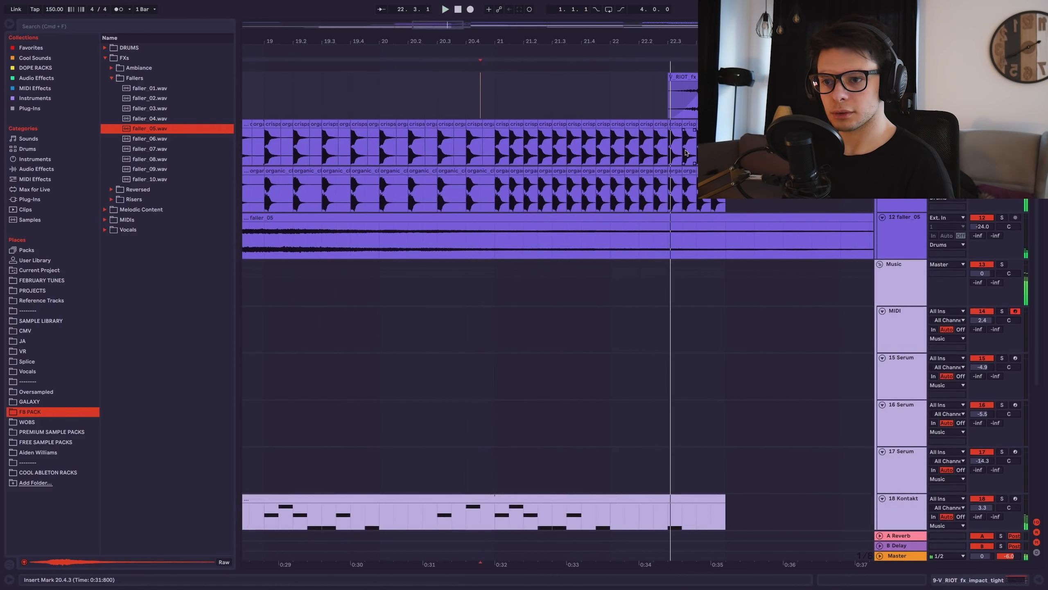
scroll(669, 146, "up", 5)
left_click_drag(661, 147, 637, 187)
key("super+d")
key("super+d")
key("super+d")
key("super+d")
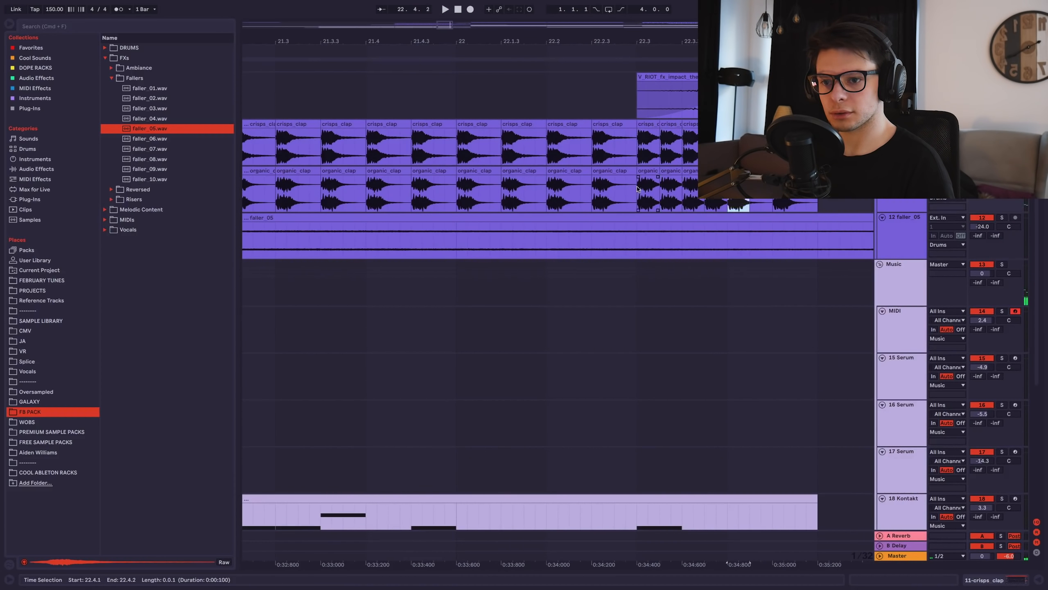
left_click(604, 114)
key("space")
scroll(603, 119, "down", 4)
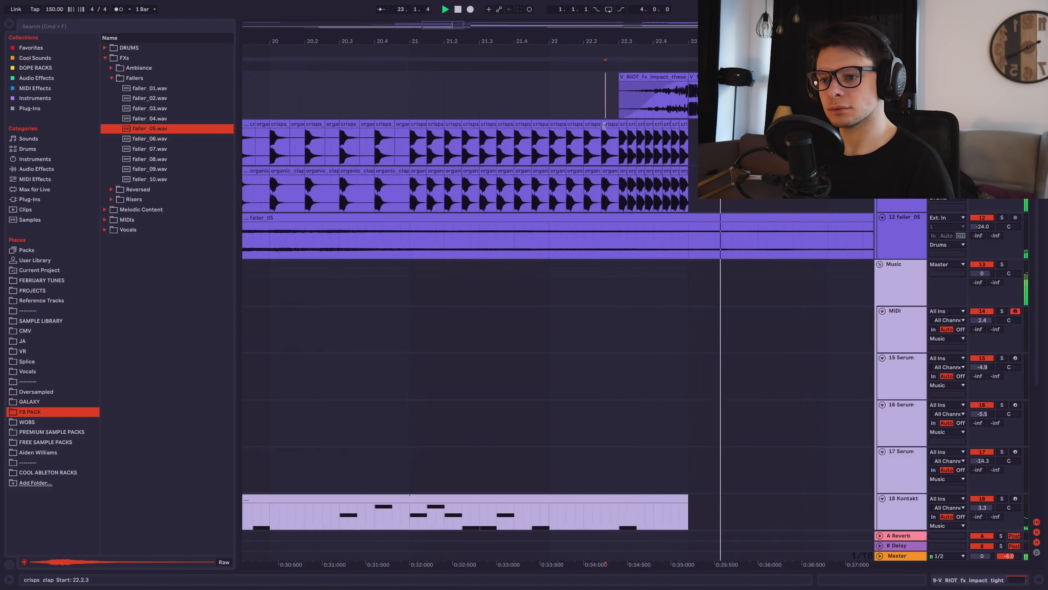
scroll(603, 119, "down", 5)
Delete the MIDI clip at bar 25, then undo the deletion.
left_click(360, 196)
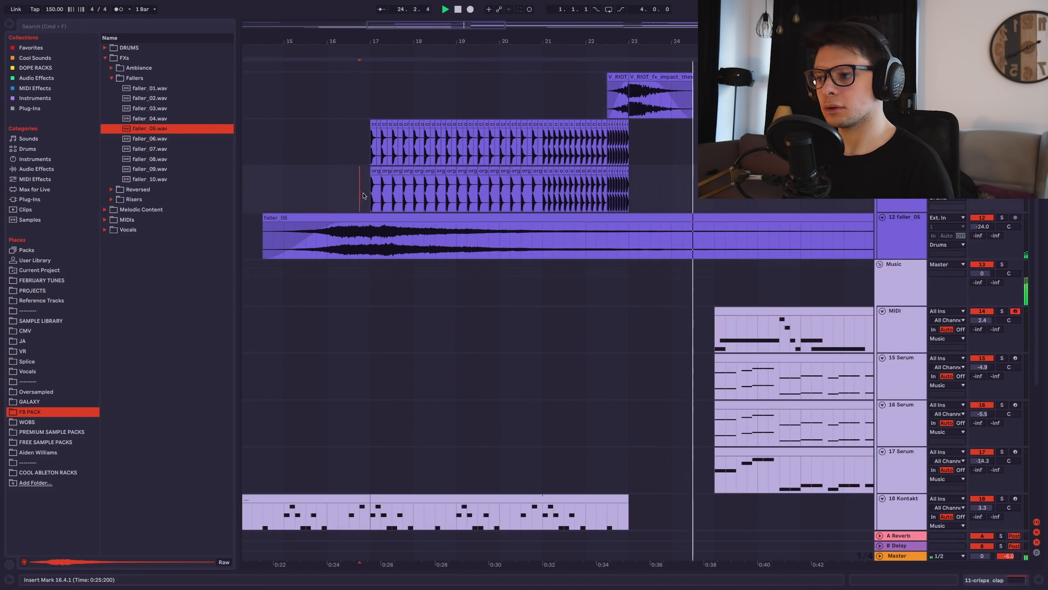
scroll(417, 223, "down", 5)
left_click_drag(558, 316, 568, 280)
scroll(562, 232, "down", 3)
scroll(561, 232, "right", 1)
left_click(559, 217)
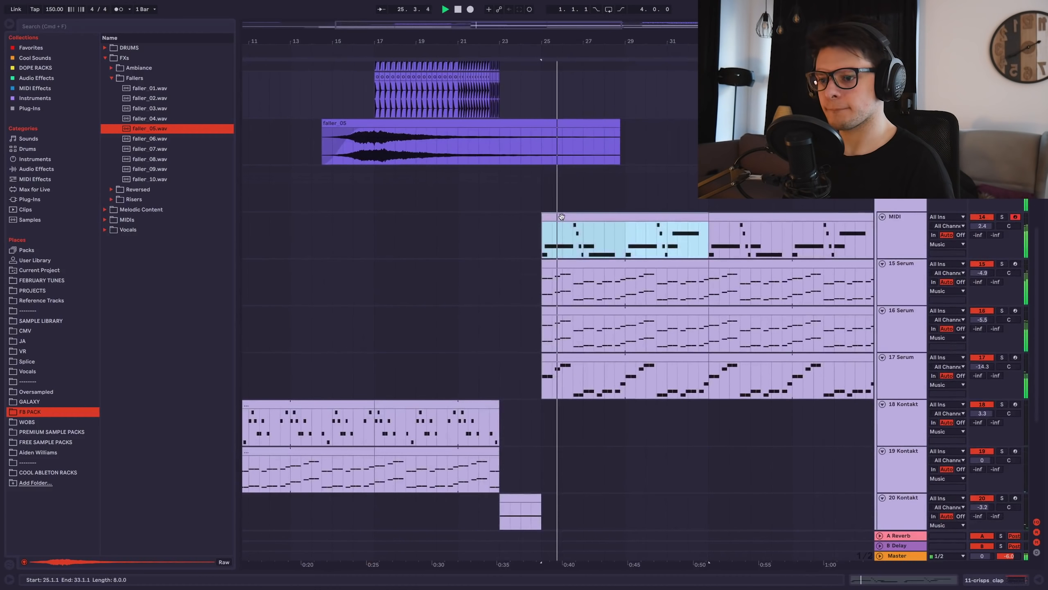
key("Delete")
key("super+z")
Move the bar-41 MIDI clip onto bar 25 and audition it from bar 24.
scroll(560, 218, "down", 3)
scroll(560, 217, "right", 2)
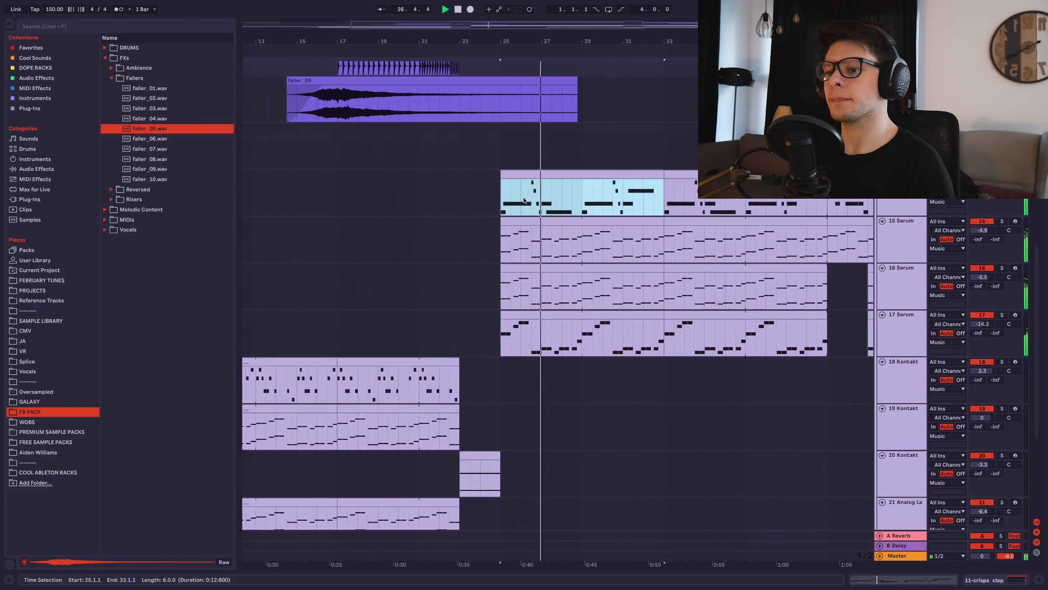
scroll(560, 206, "down", 5)
left_click_drag(738, 175, 560, 199)
left_click(502, 199)
key("space")
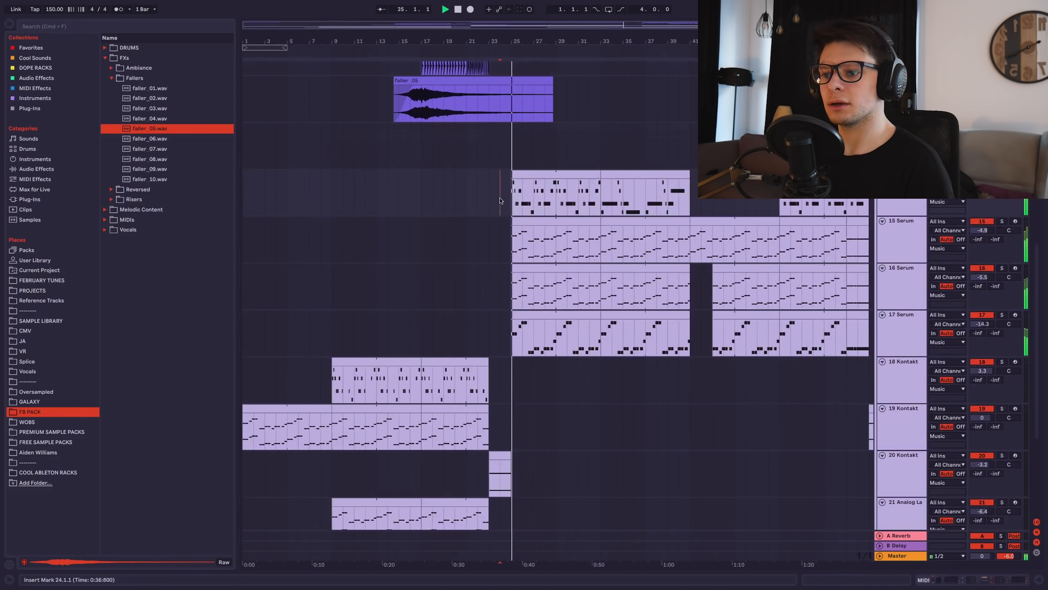
scroll(503, 199, "up", 5)
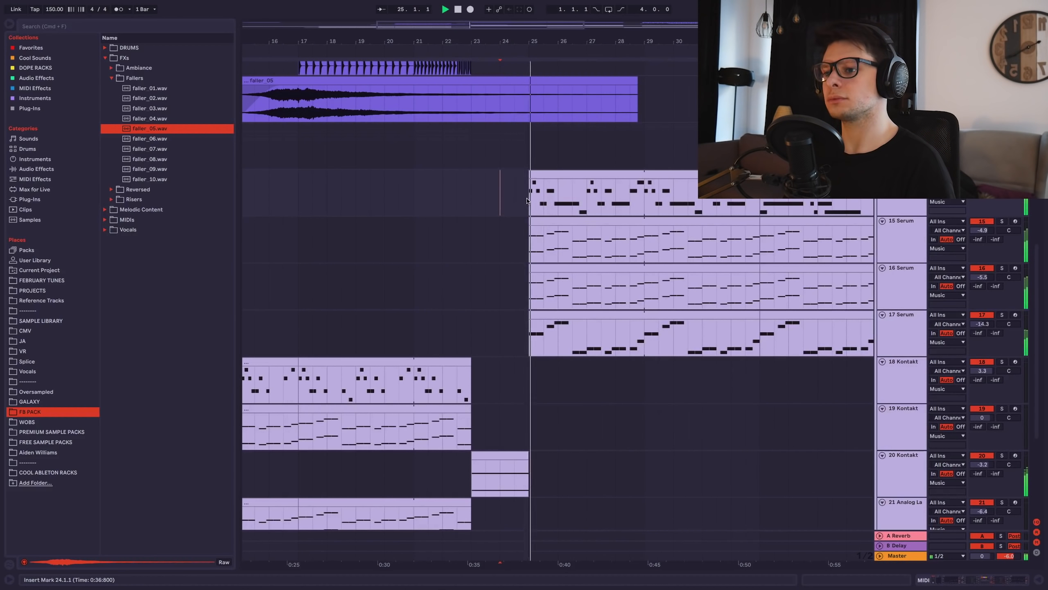
scroll(527, 201, "down", 6)
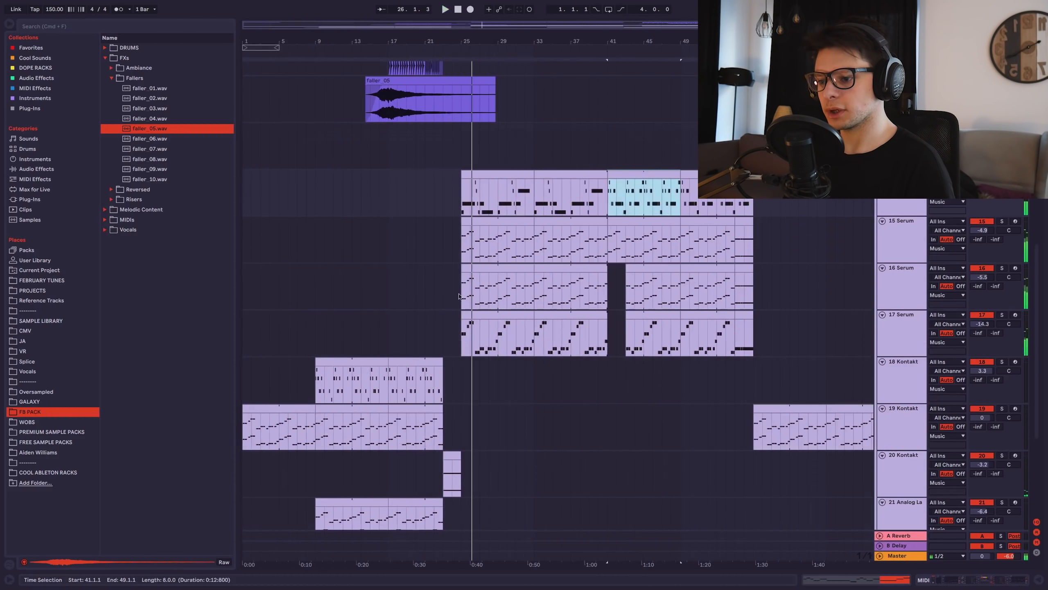
key("space")
left_click(351, 365)
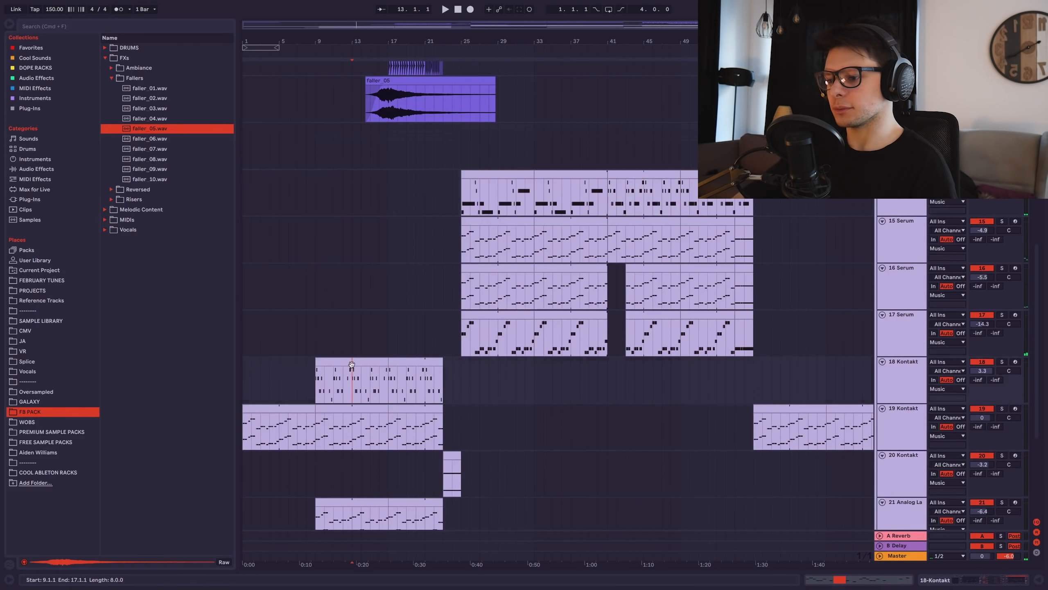
left_click_drag(380, 376, 421, 319)
scroll(408, 339, "up", 3)
left_click_drag(466, 234, 447, 363)
left_click_drag(487, 188, 423, 321)
left_click_drag(447, 392, 484, 116)
left_click_drag(447, 225, 449, 126)
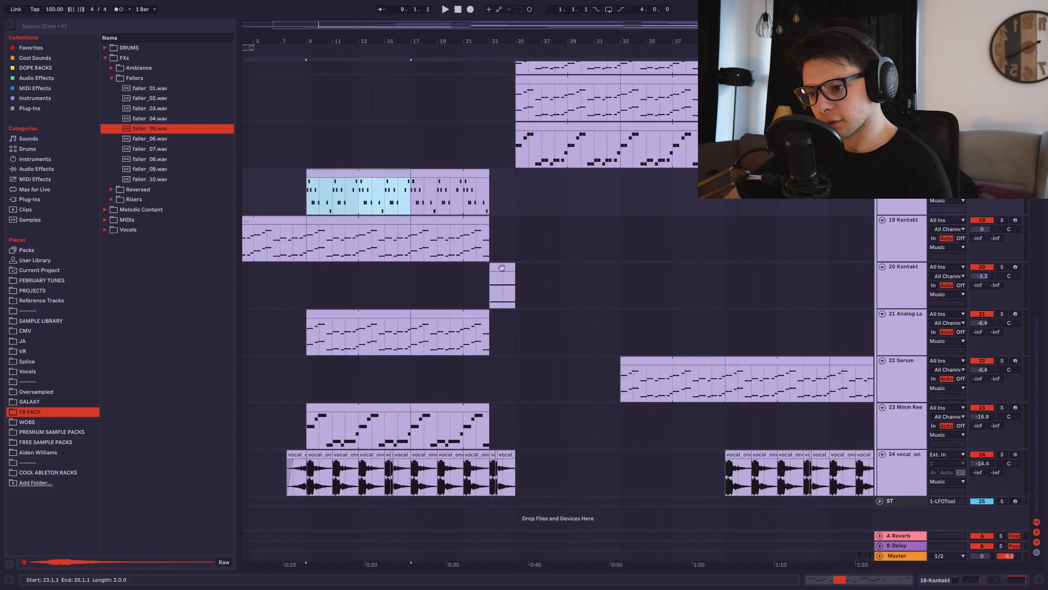
left_click_drag(503, 244, 491, 262)
scroll(492, 262, "up", 3)
left_click_drag(485, 157, 517, 279)
scroll(504, 296, "down", 3)
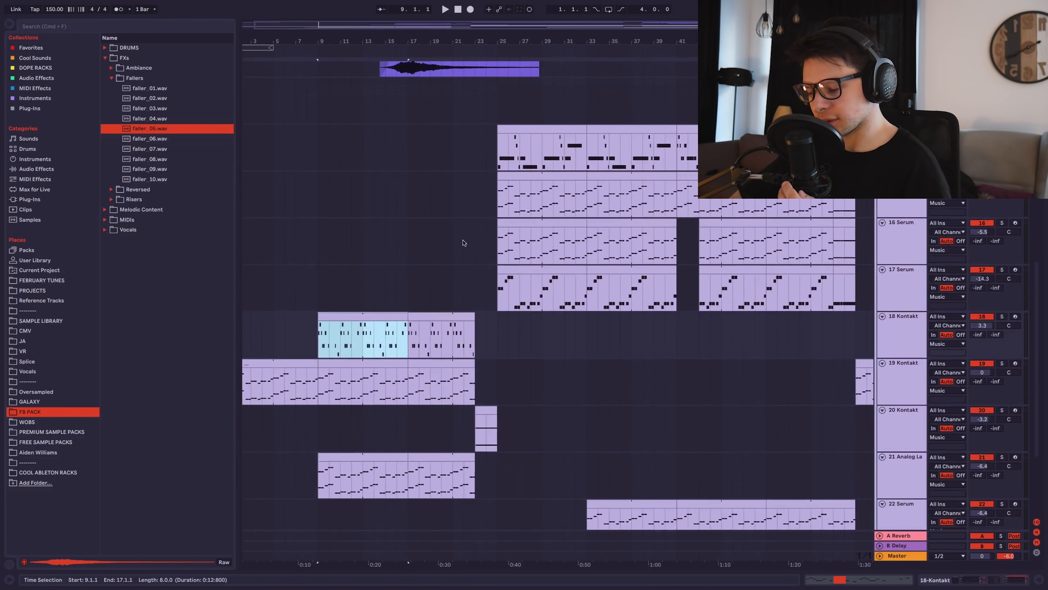
left_click(463, 243)
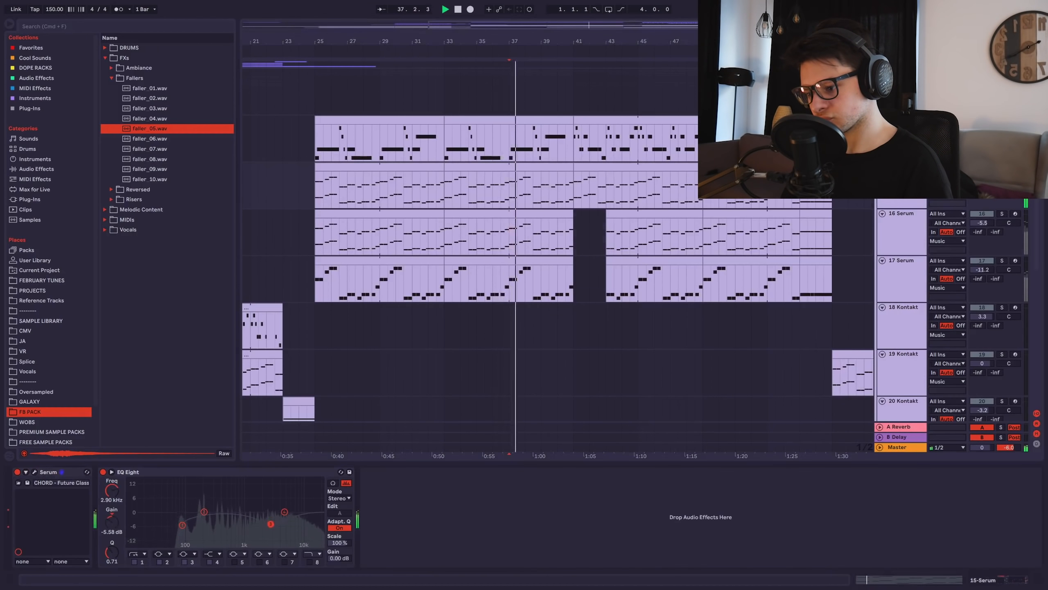
Lower the EQ band near 2.67 kHz and Serum's SUB level, then play from 1.1.1.
left_click_drag(266, 517, 267, 517)
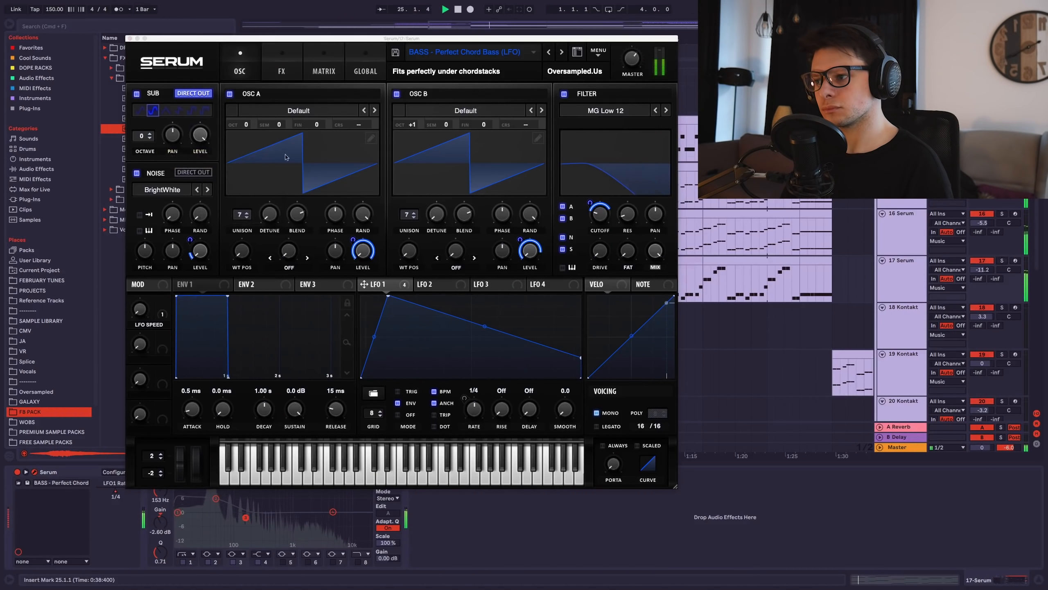
left_click_drag(199, 136, 195, 141)
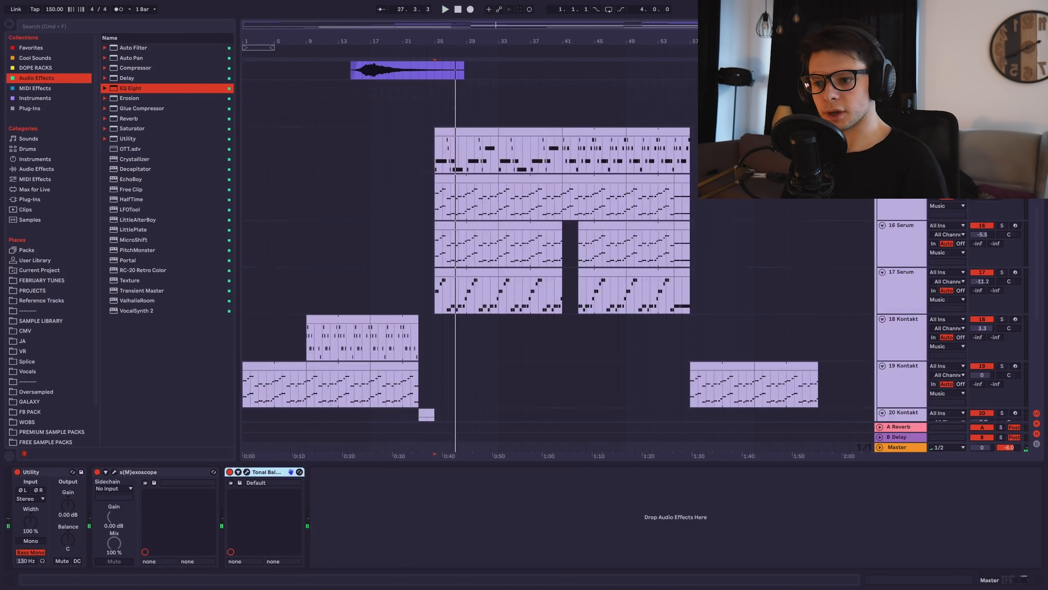
scroll(496, 347, "down", 5)
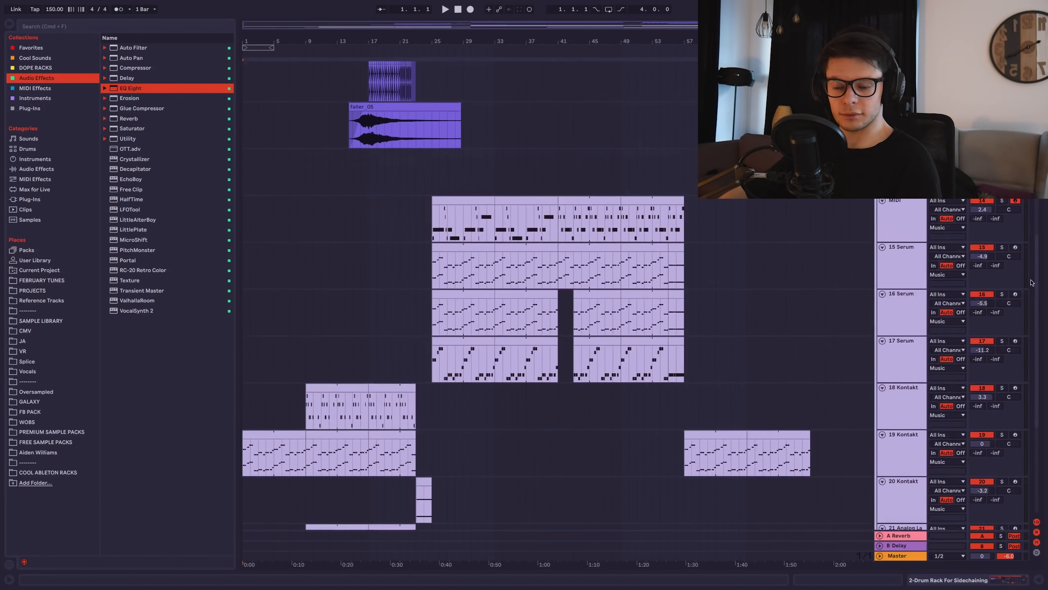
scroll(1024, 328, "up", 5)
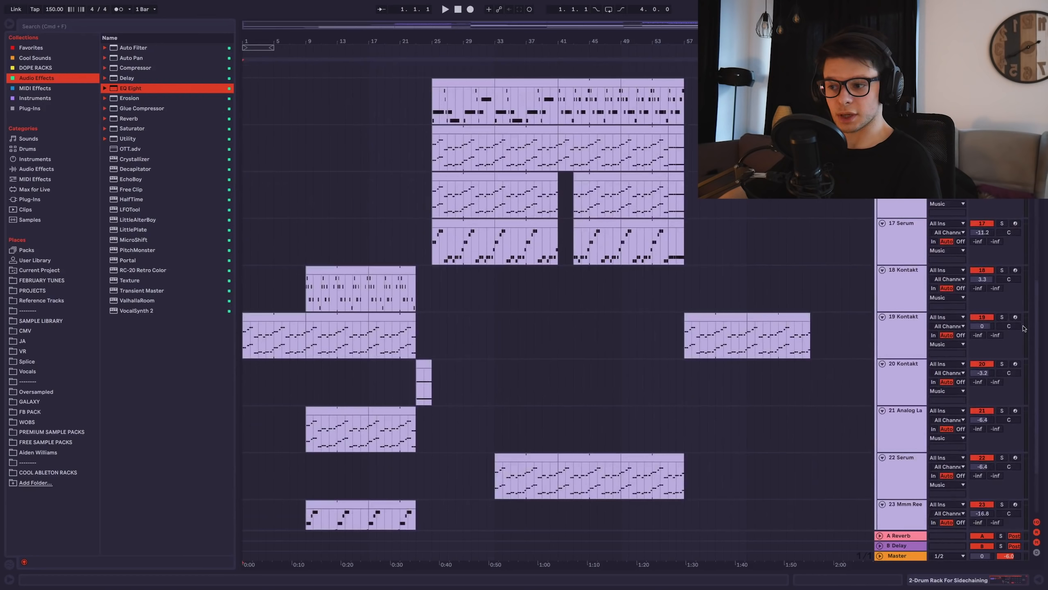
scroll(1024, 328, "up", 10)
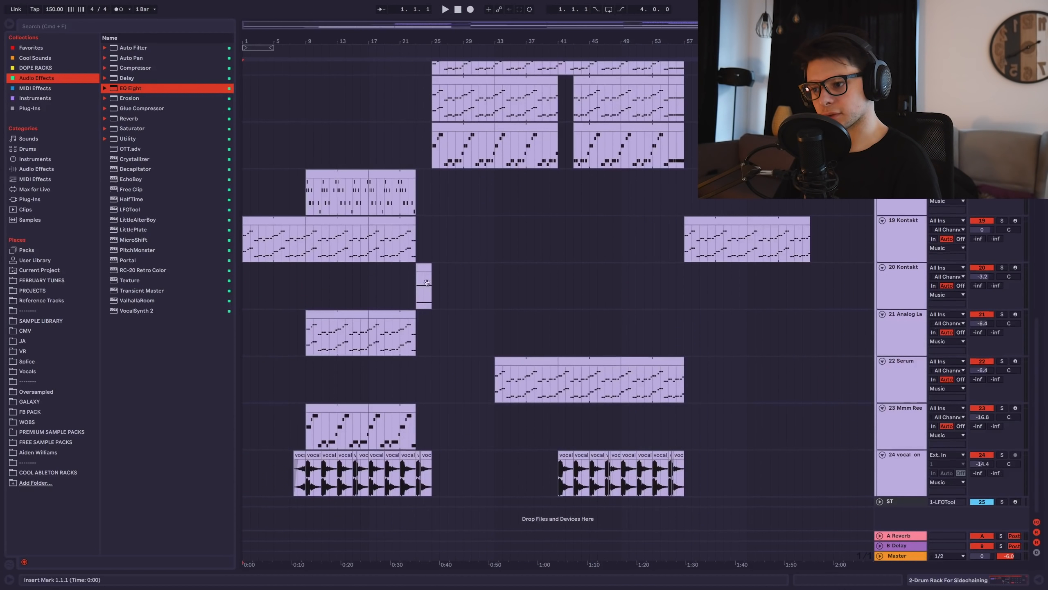
key("space")
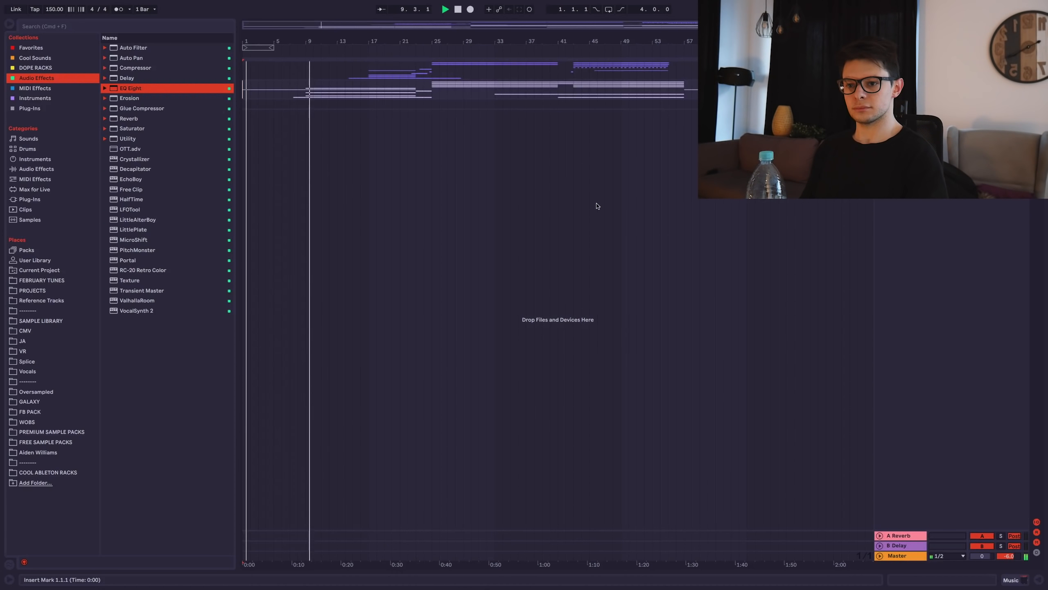
Unfold the Music group and turn the 18 Kontakt track down from 3.3 to 2.4 dB.
left_click(880, 84)
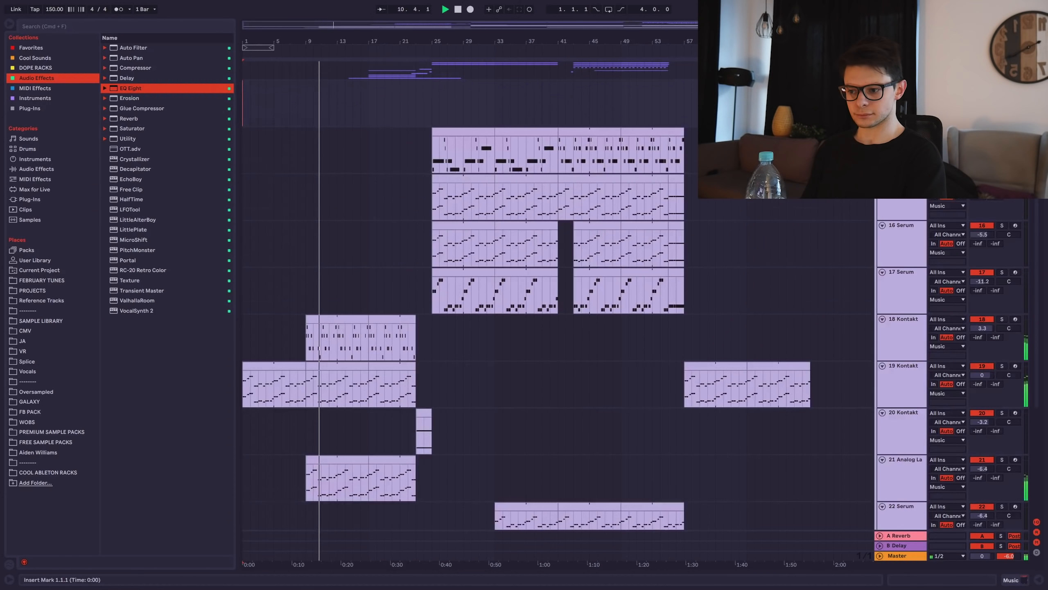
scroll(704, 221, "down", 5)
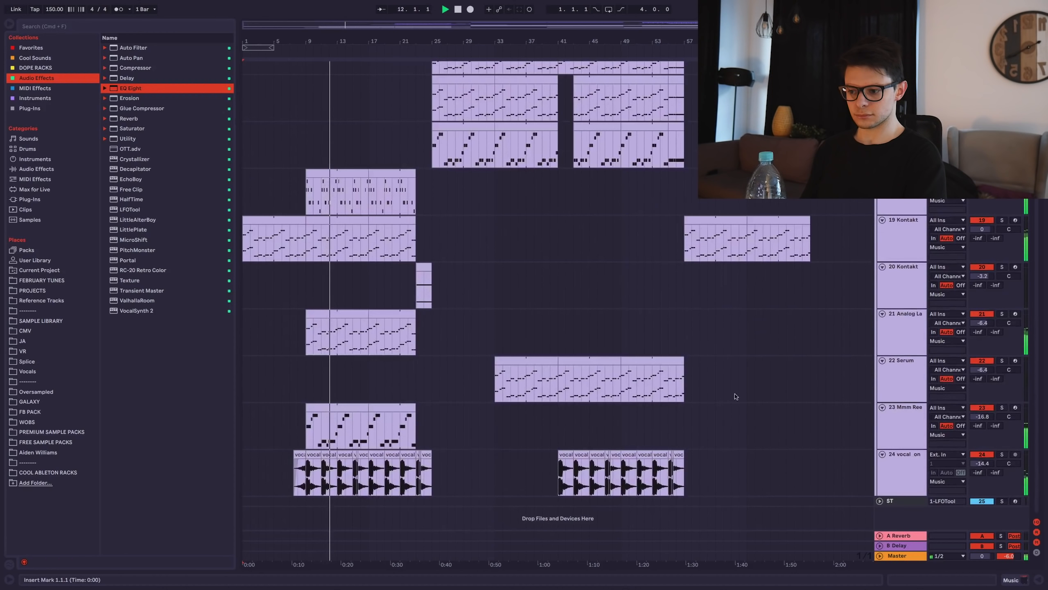
left_click(996, 192)
left_click(983, 183)
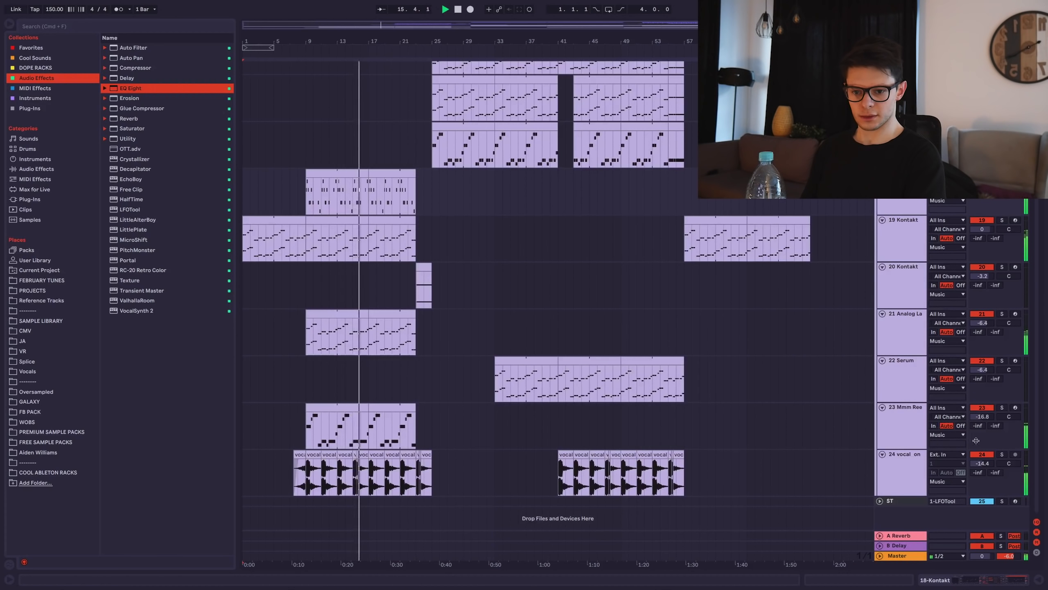
scroll(685, 268, "up", 3)
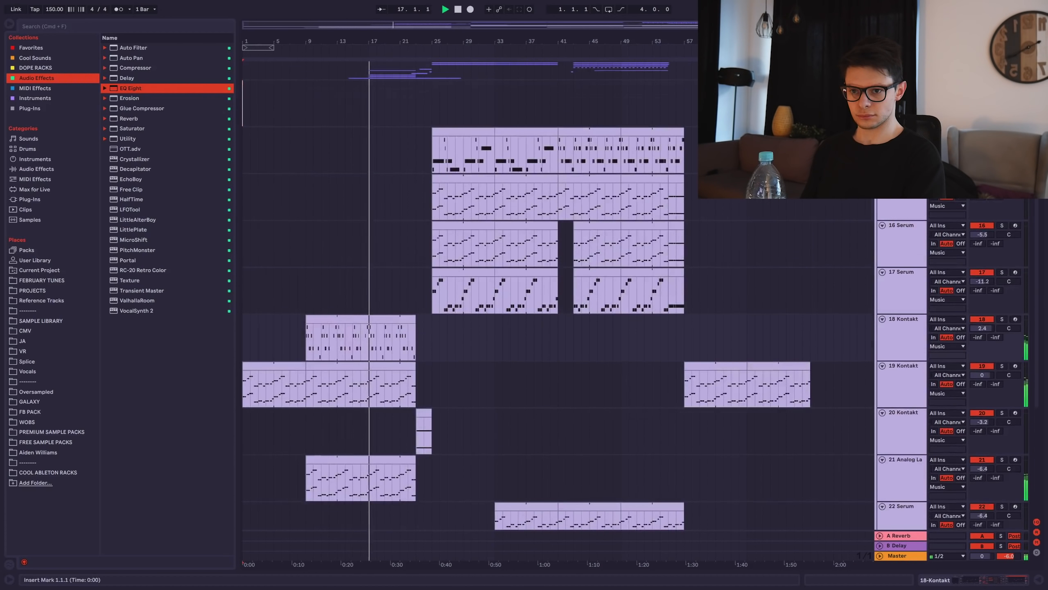
scroll(815, 205, "up", 12)
scroll(815, 205, "down", 4)
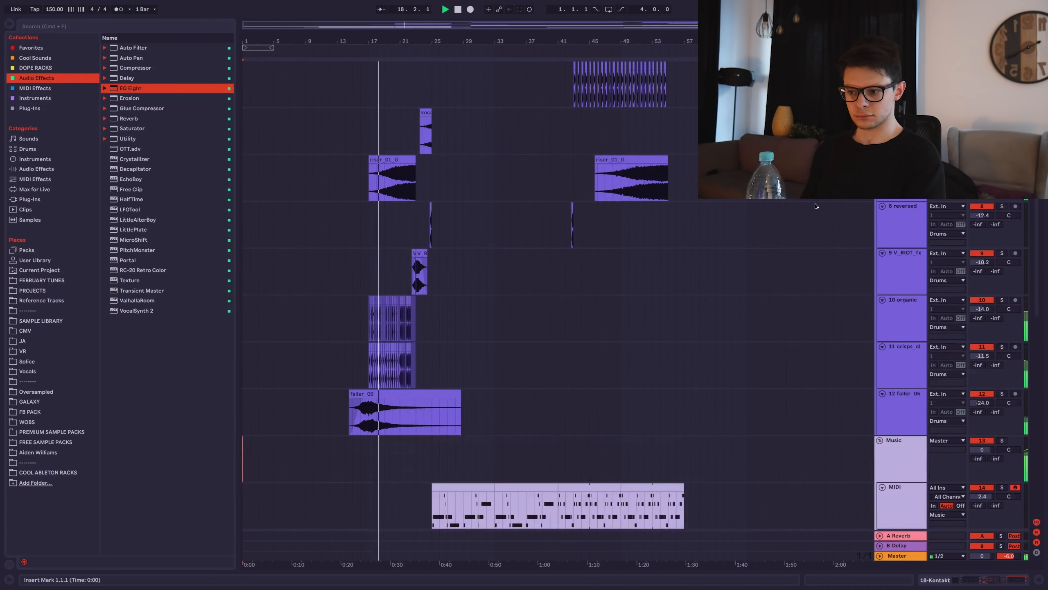
Select both clap tracks and lower organic clap to about -15.4 dB, crisps clap to -12.9 dB.
left_click(906, 359)
left_click(907, 331, "shift")
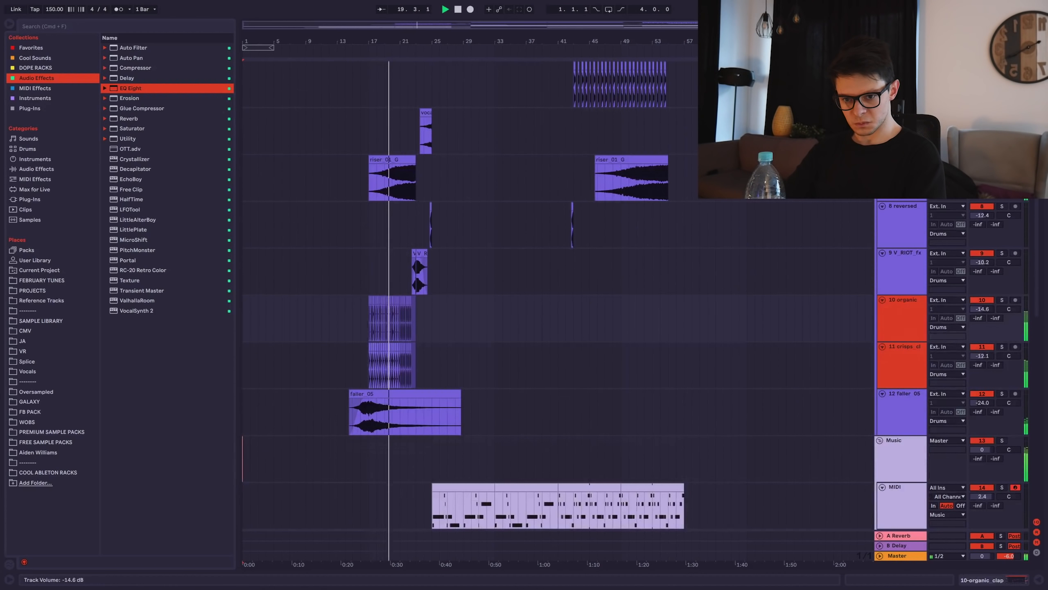
left_click_drag(982, 309, 982, 309)
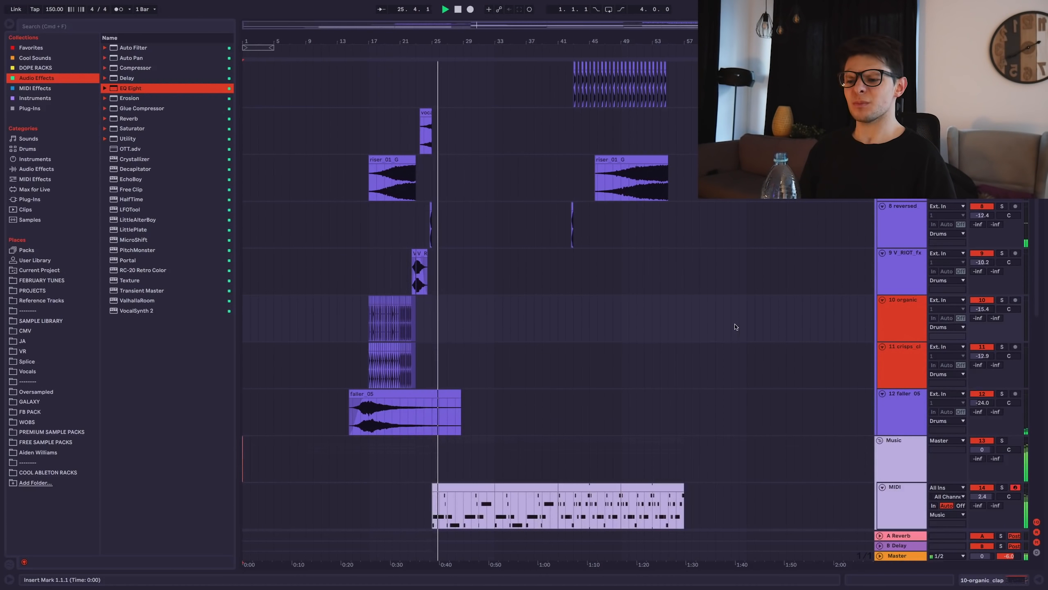
Place insert points on the organic clap and 21 Analog Lab 4 tracks.
left_click(712, 336)
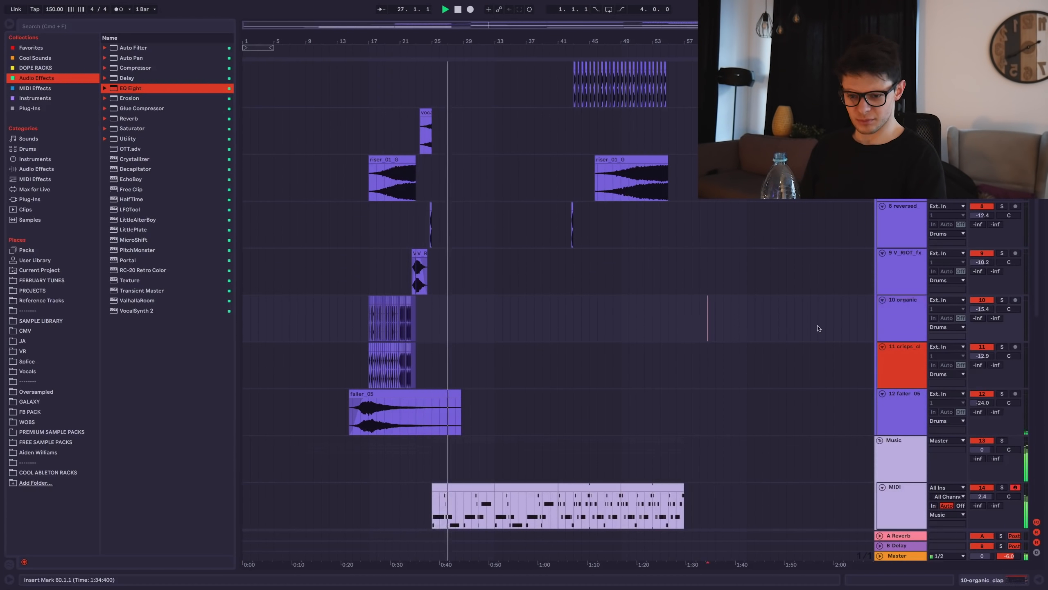
left_click(818, 327)
left_click(889, 281)
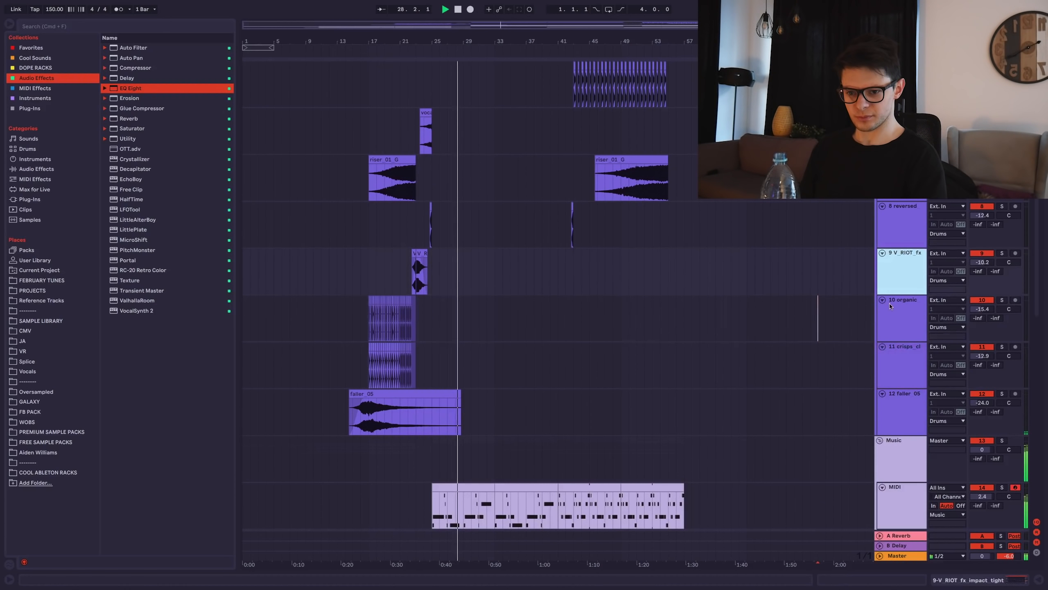
left_click(771, 318)
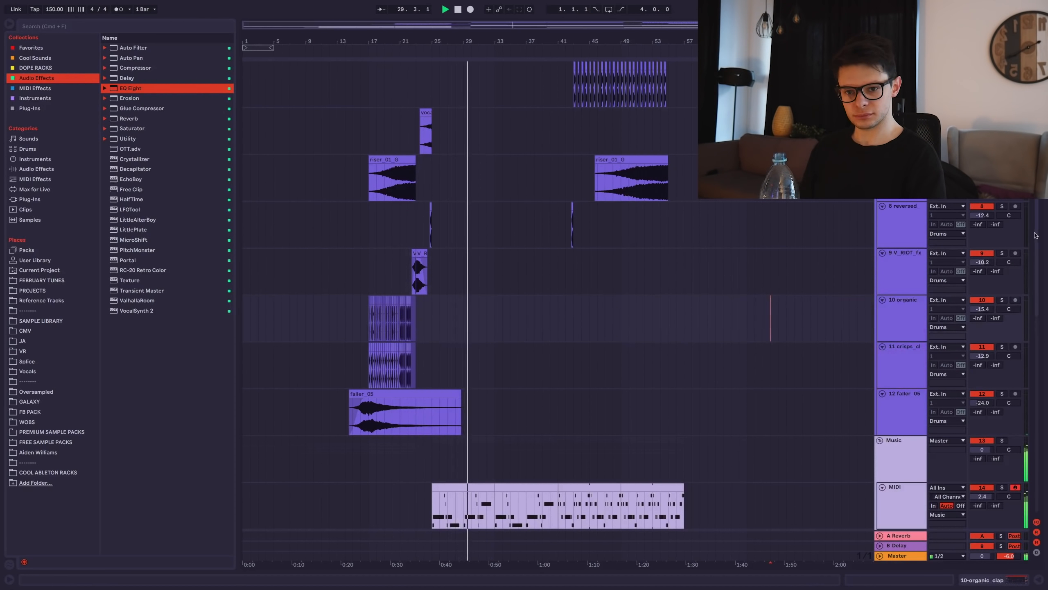
scroll(1036, 236, "down", 10)
left_click(700, 342)
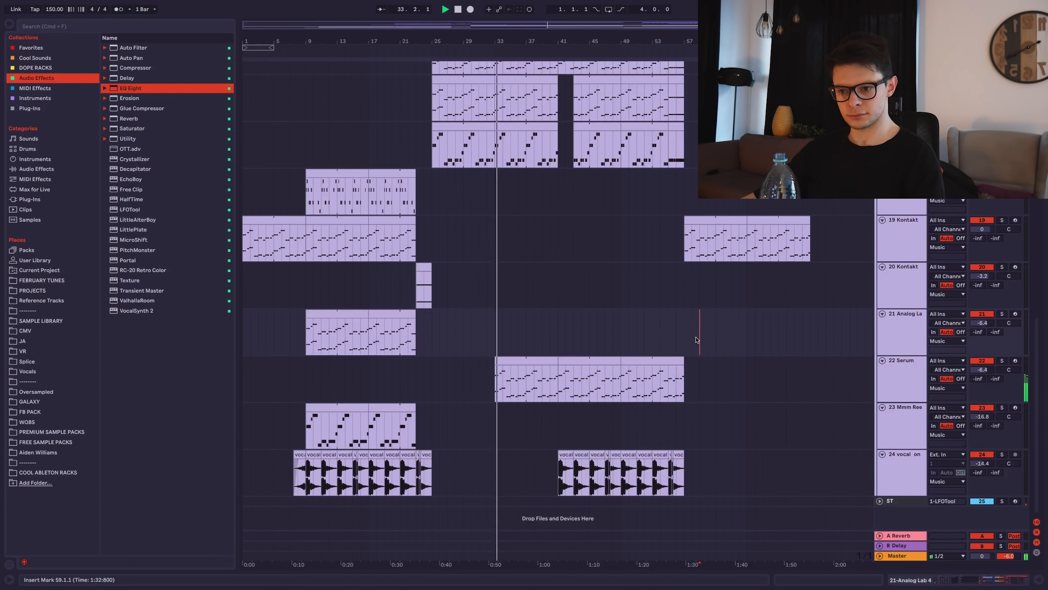
Check the Master track's device chain, then show a Serum track's chain.
scroll(1043, 320, "up", 3)
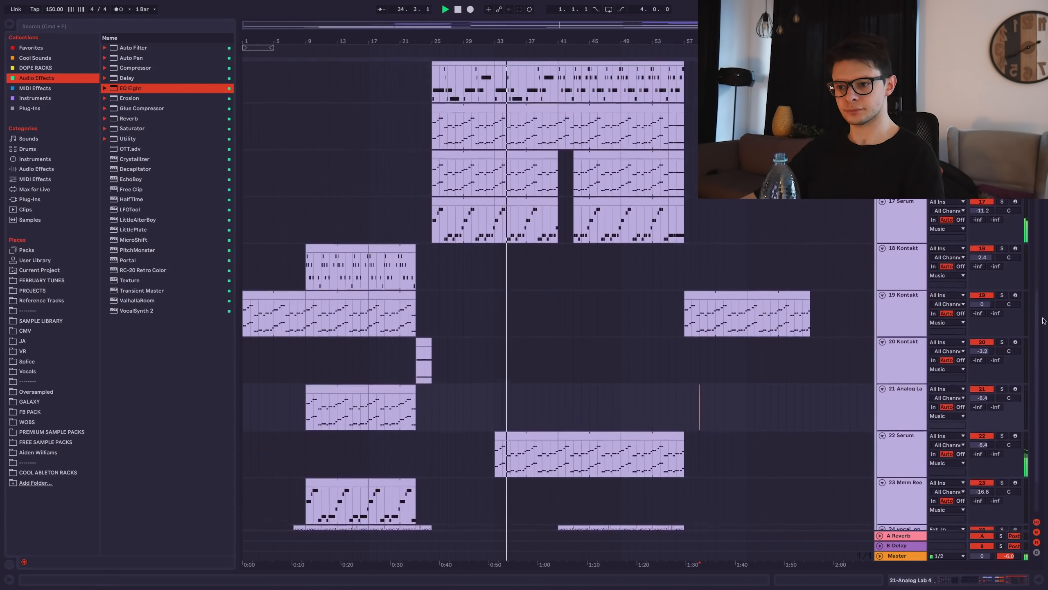
scroll(1044, 320, "up", 2)
left_click(908, 556)
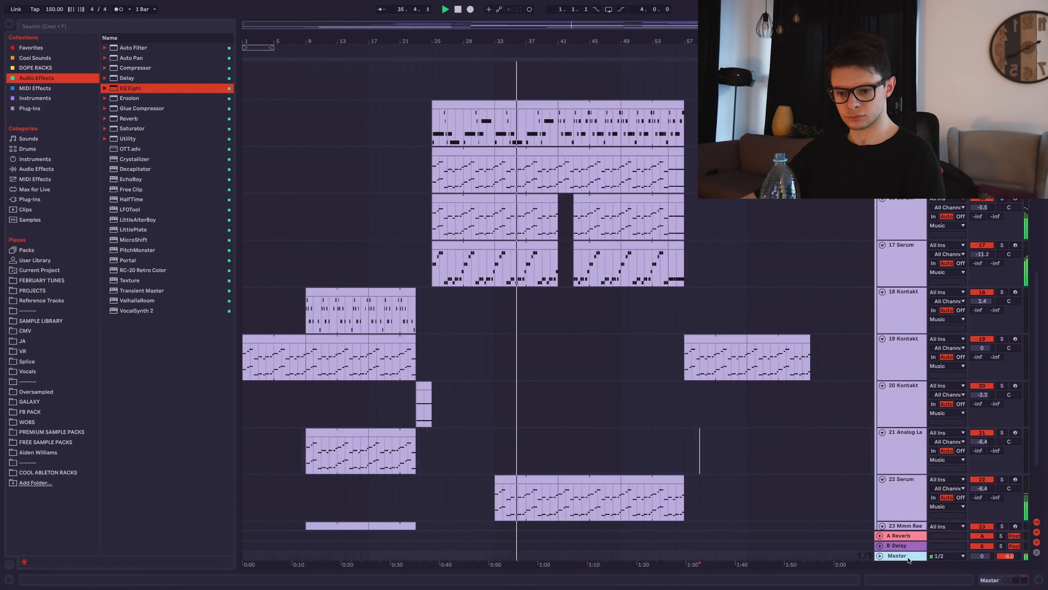
left_click(1008, 580)
left_click(679, 142)
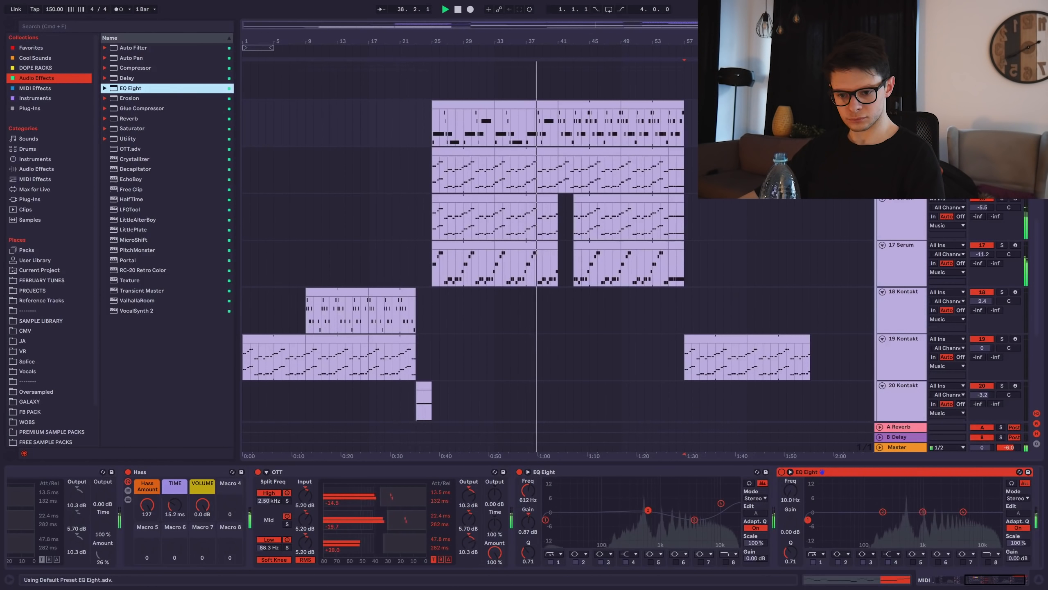
Move the new EQ Eight's low band to about 215 Hz and boost around 4–4.7 kHz.
left_click_drag(923, 512, 961, 502)
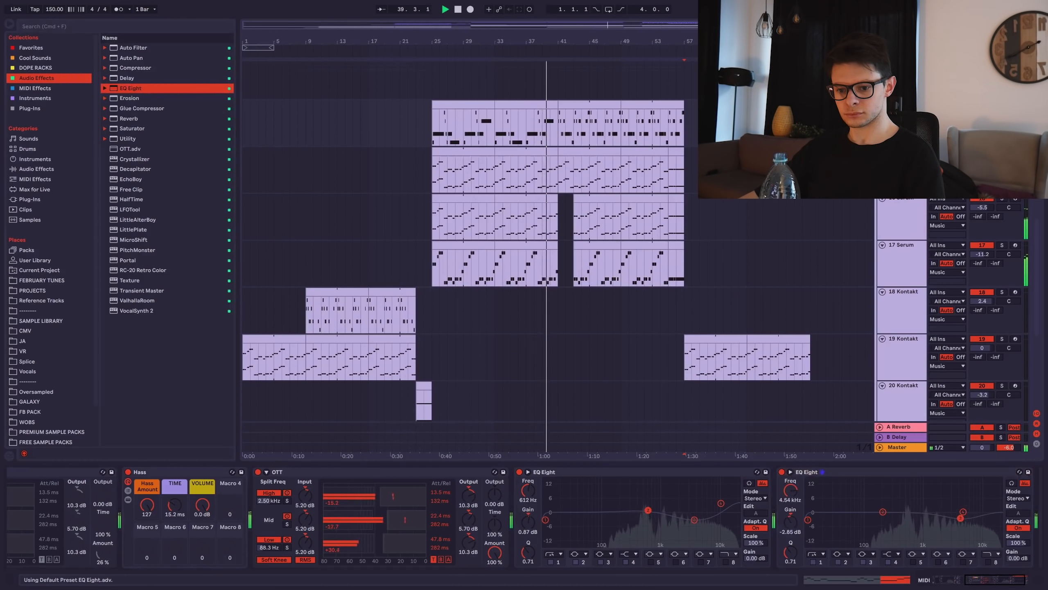
left_click_drag(873, 521, 885, 522)
left_click_drag(960, 521, 959, 506)
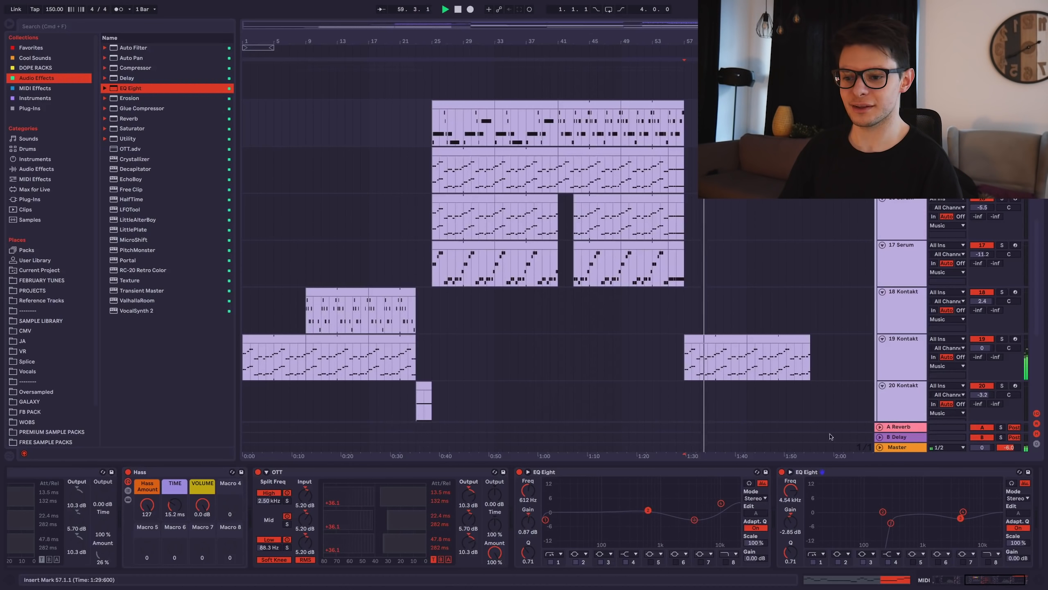
Select the first track 19 Kontakt clip and hide the Detail View to reveal more tracks.
left_click(741, 339)
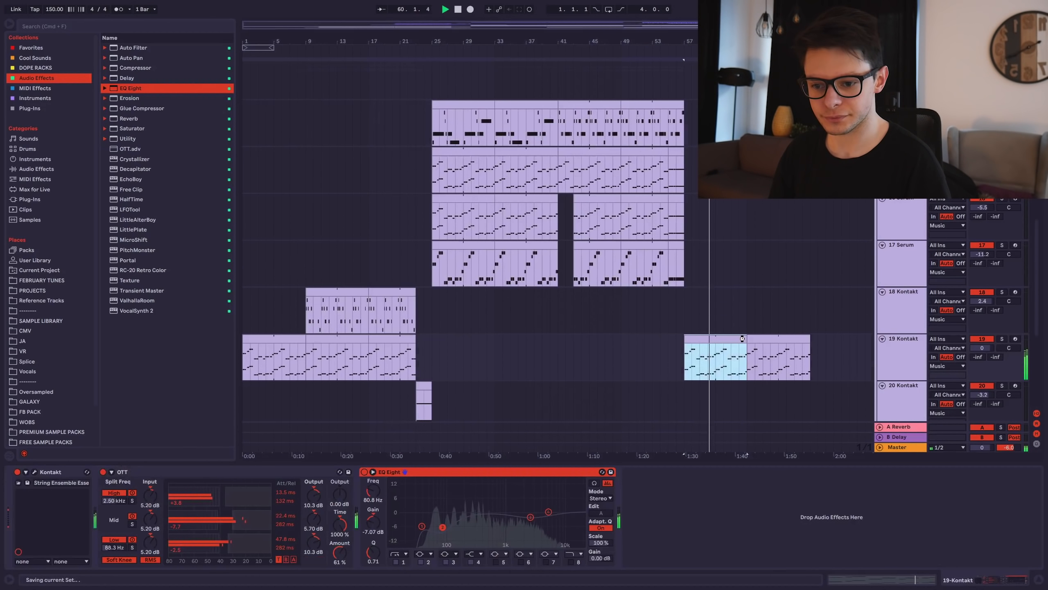
key("super+alt+l")
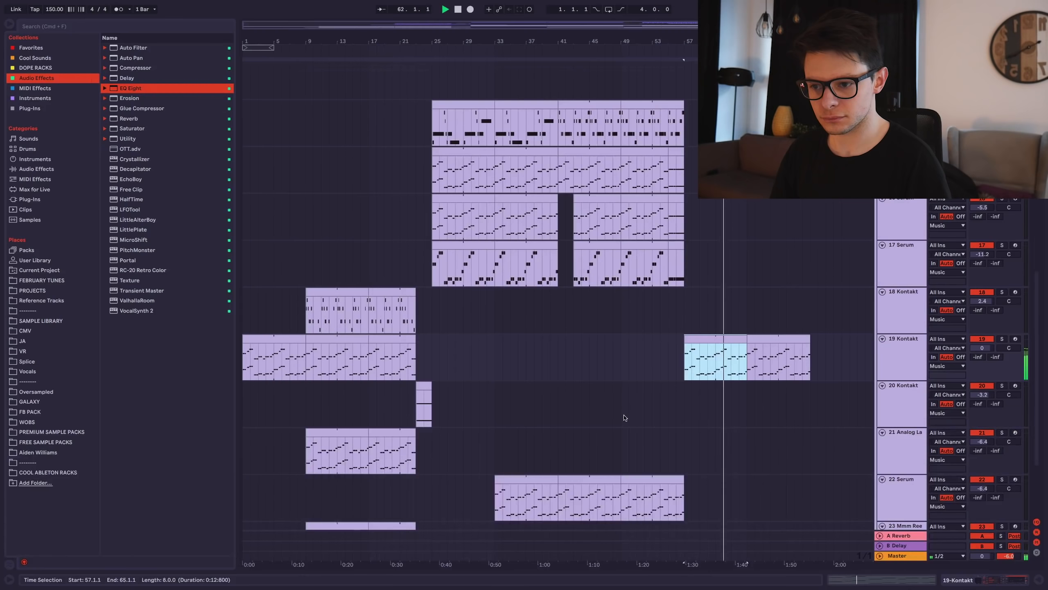
scroll(625, 417, "up", 10)
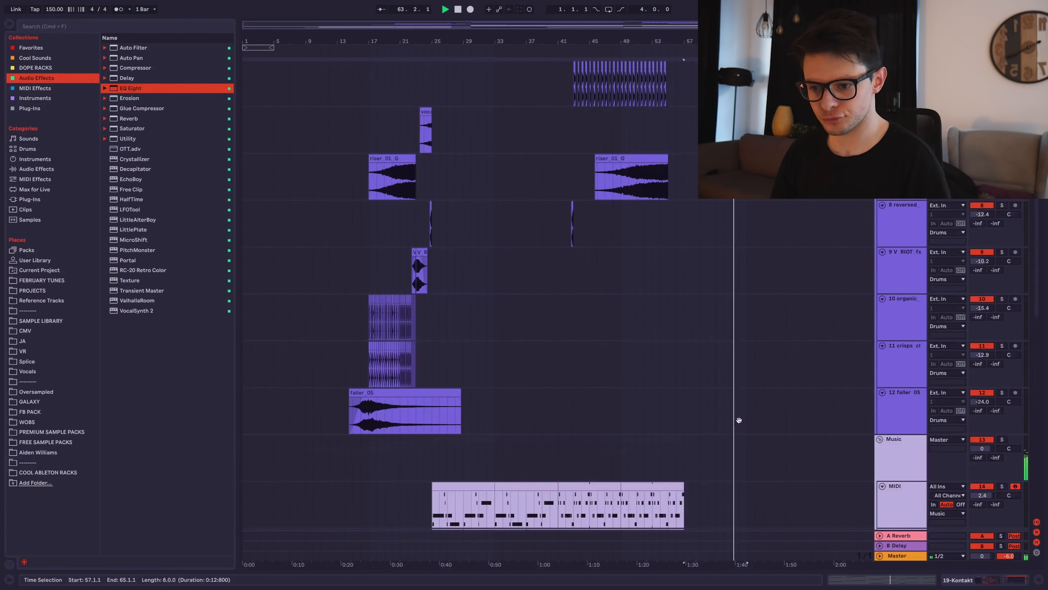
scroll(739, 420, "down", 12)
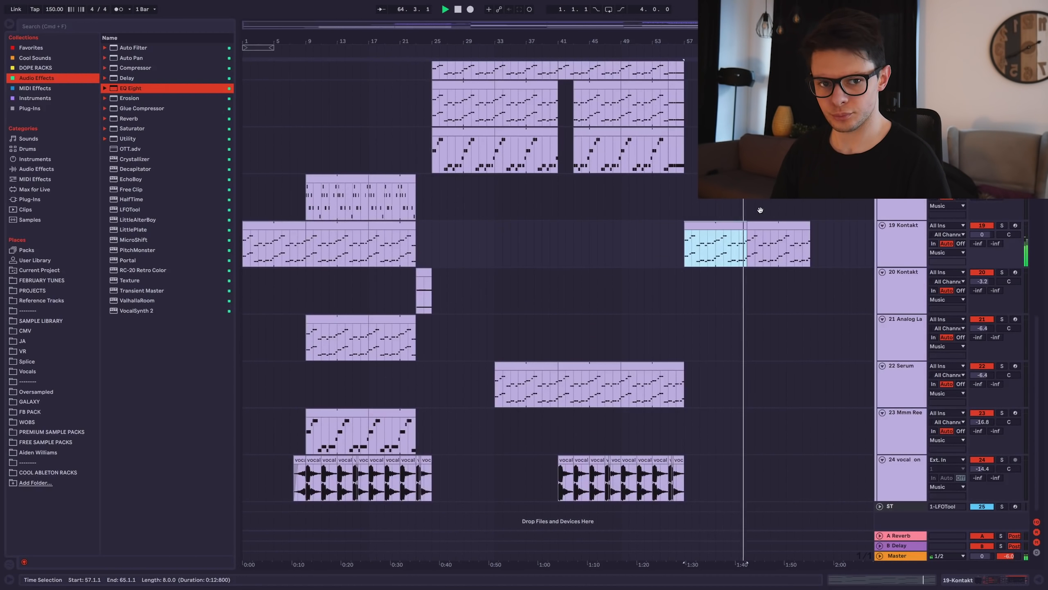